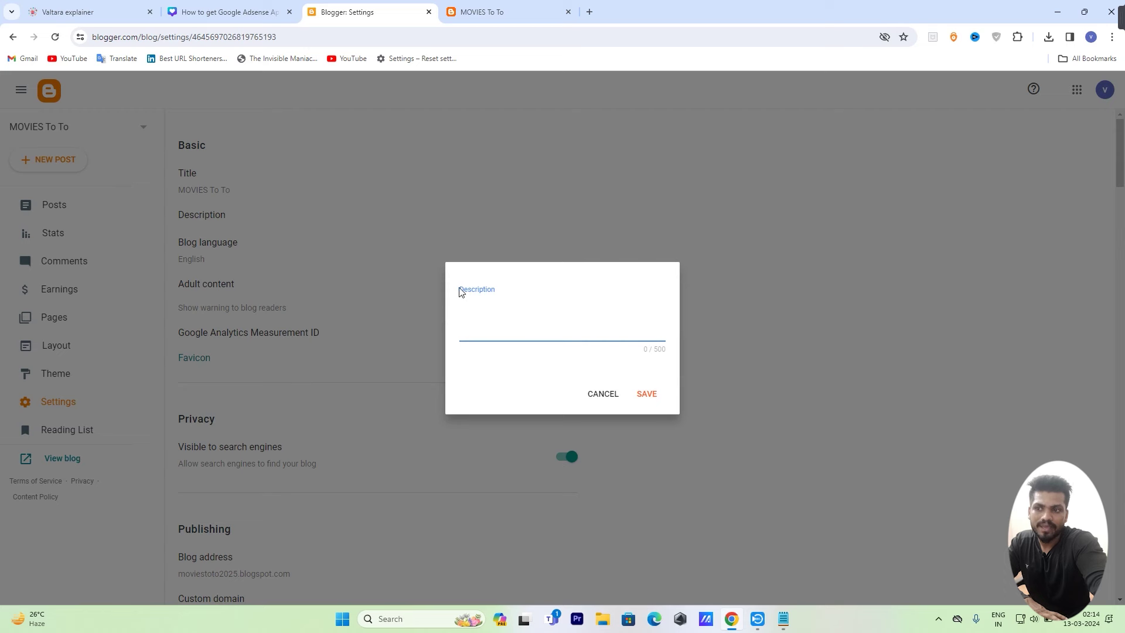
Step: Cancel the blog description edit and examine the Enable search description setting under Meta tags
{"action": "left_click", "coordinate": [493, 325]}
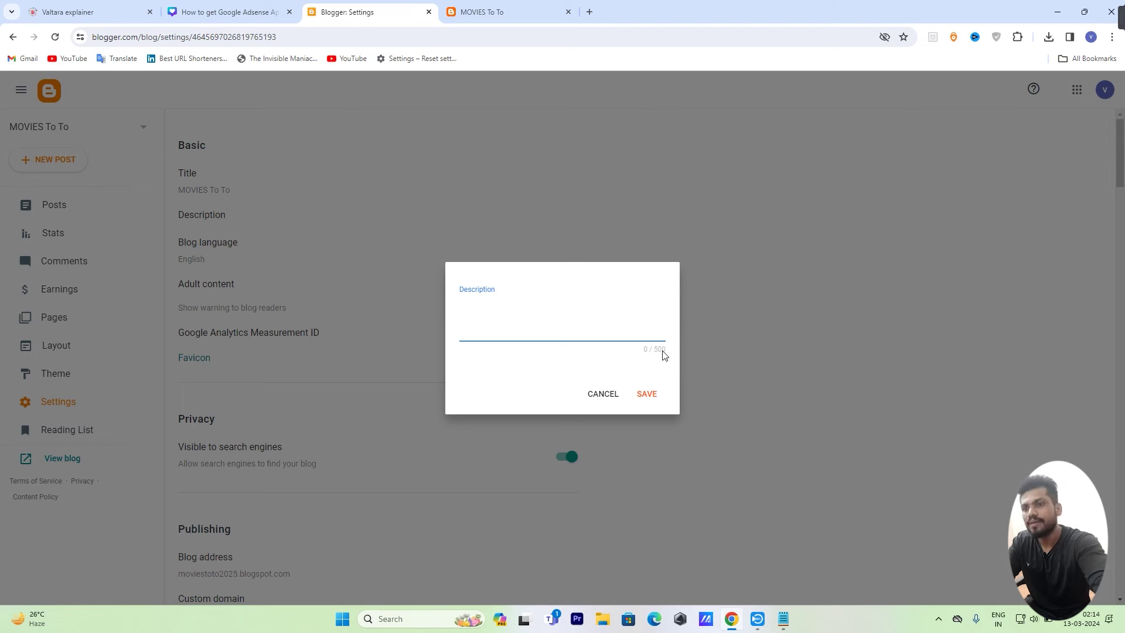
{"action": "left_click", "coordinate": [603, 394]}
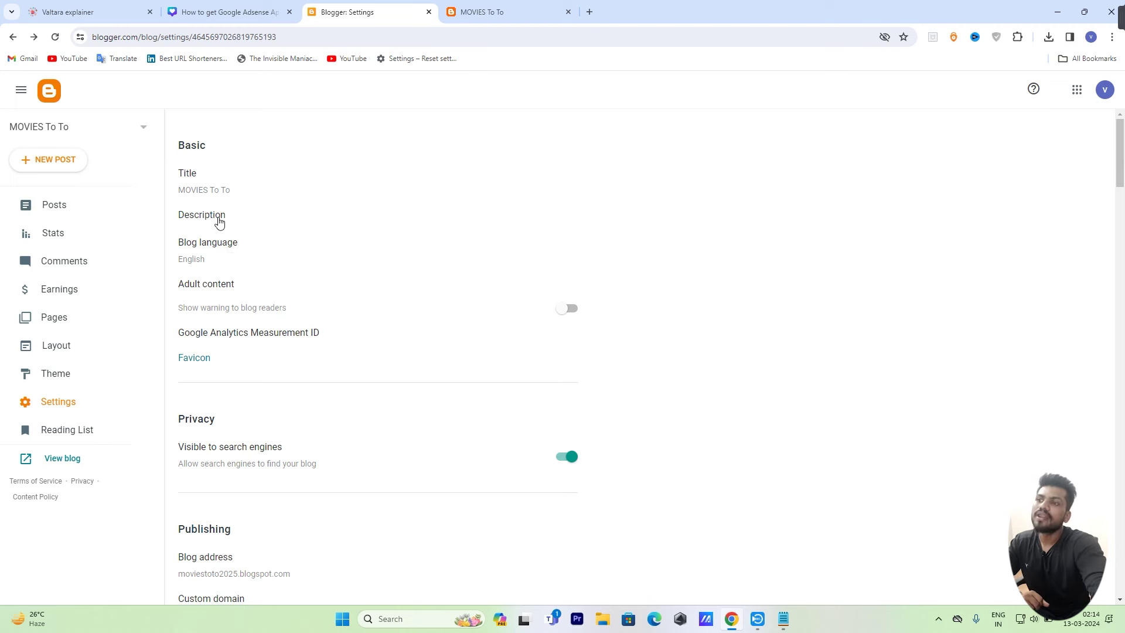
{"action": "scroll", "coordinate": [219, 222], "scroll_direction": "down", "scroll_amount": 20}
{"action": "scroll", "coordinate": [310, 350], "scroll_direction": "down", "scroll_amount": 15}
{"action": "scroll", "coordinate": [329, 343], "scroll_direction": "up", "scroll_amount": 2}
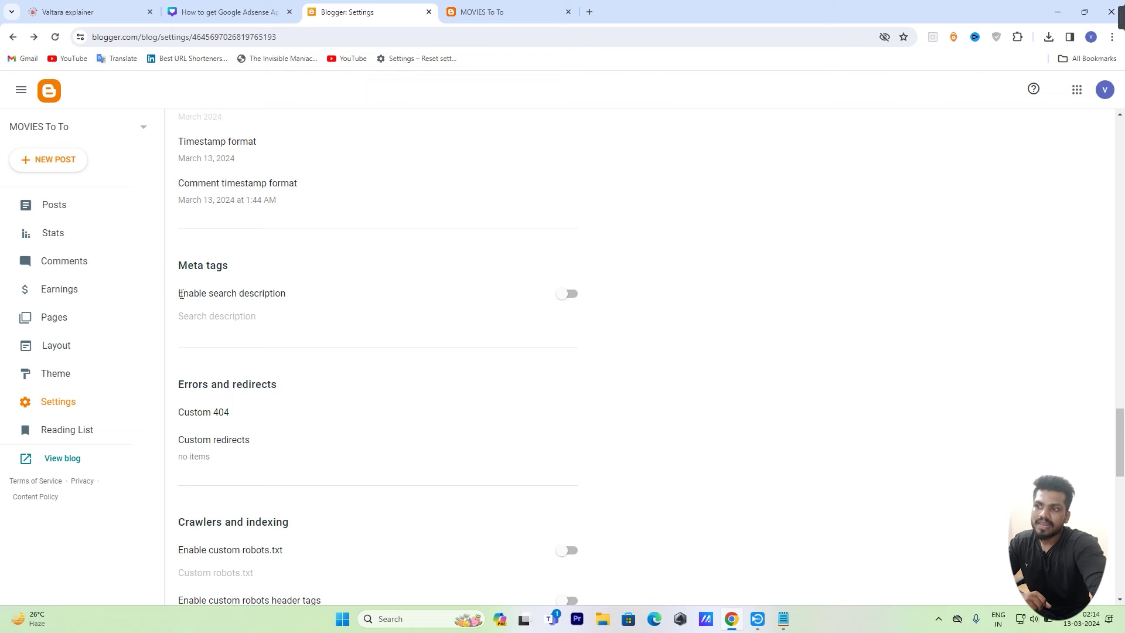
{"action": "left_click_drag", "start_coordinate": [179, 294], "coordinate": [300, 299]}
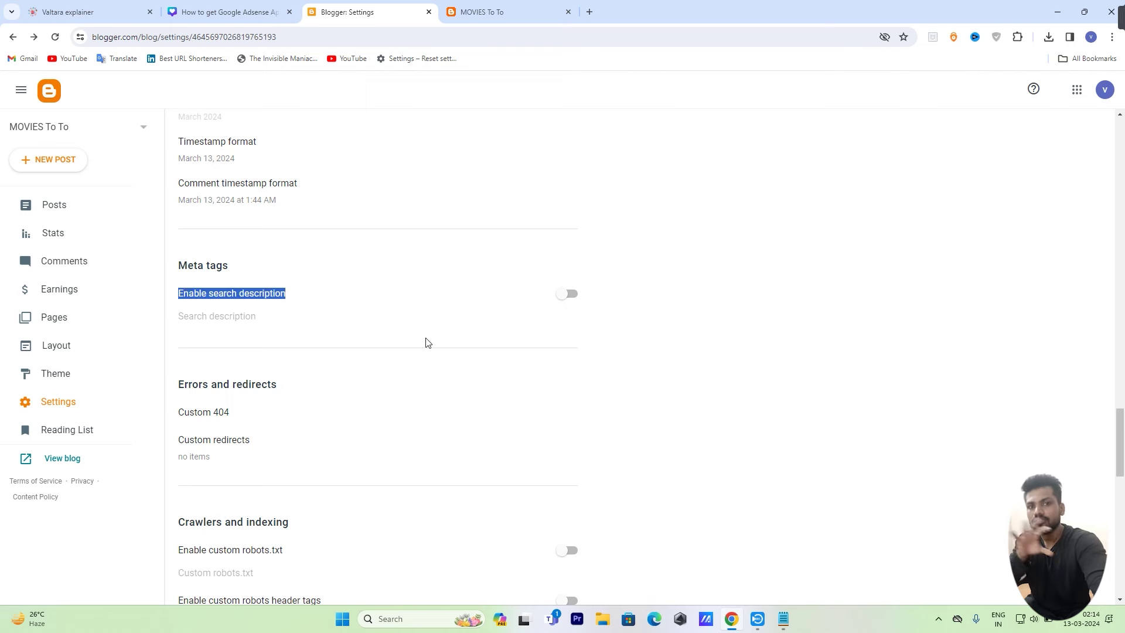
{"action": "scroll", "coordinate": [364, 341], "scroll_direction": "up", "scroll_amount": 1}
{"action": "scroll", "coordinate": [364, 342], "scroll_direction": "up", "scroll_amount": 20}
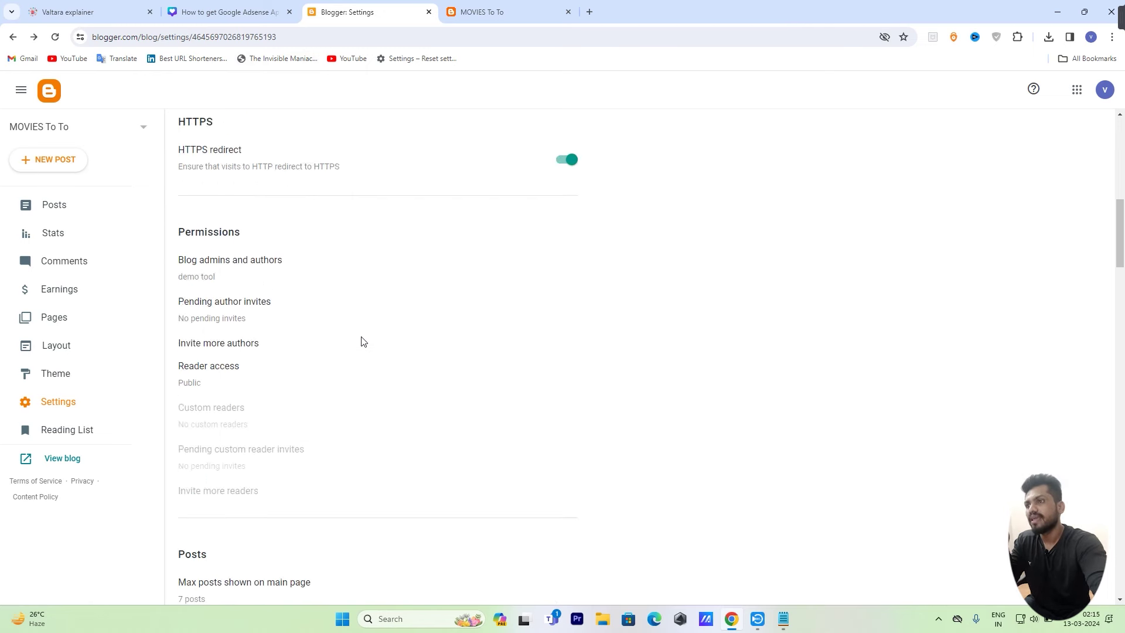
{"action": "scroll", "coordinate": [362, 342], "scroll_direction": "up", "scroll_amount": 3}
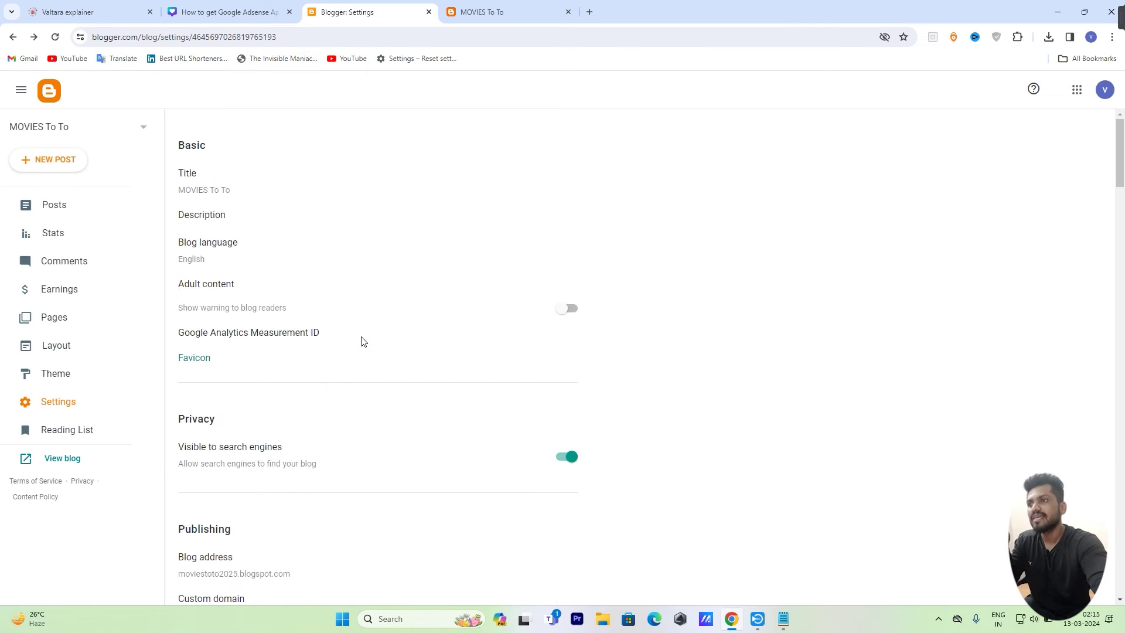
Step: Open the blog description for editing, and search Google for "valtara explainer" to examine how the valtaraexplainer.com result shows its description
{"action": "left_click", "coordinate": [220, 217]}
{"action": "left_click", "coordinate": [558, 320]}
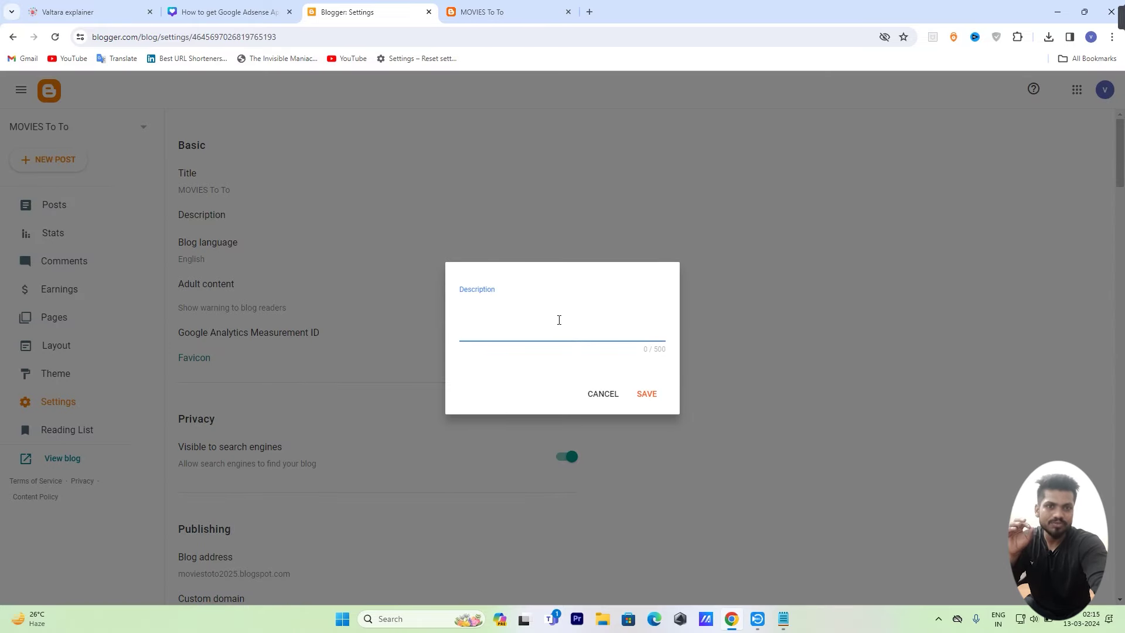
{"action": "left_click", "coordinate": [590, 12]}
{"action": "left_click", "coordinate": [486, 257]}
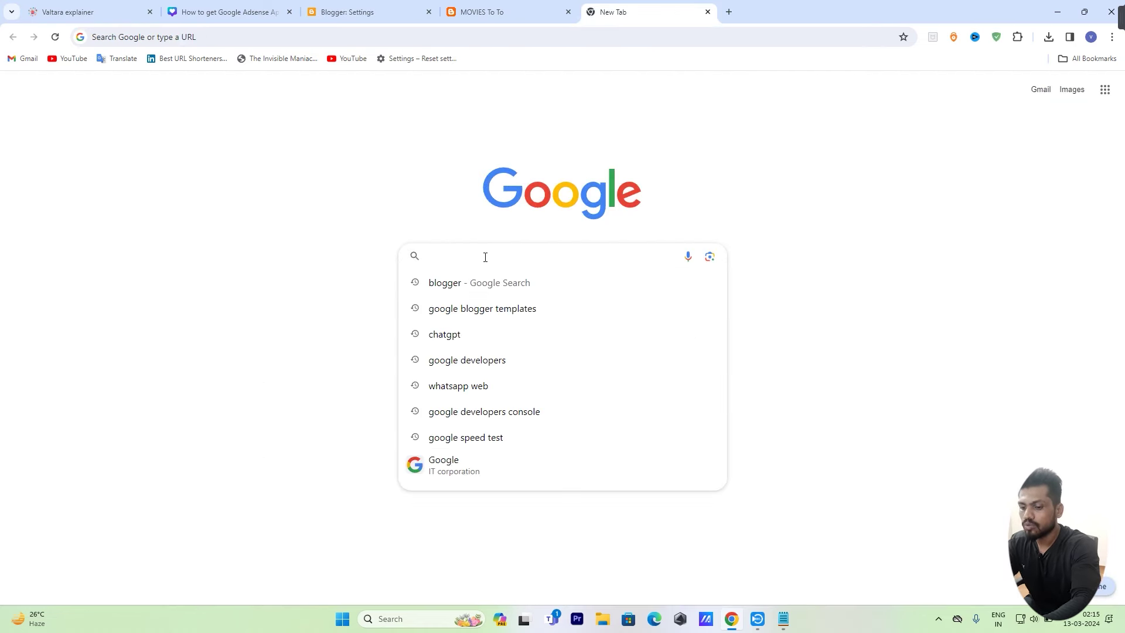
{"action": "type", "text": "valtara"}
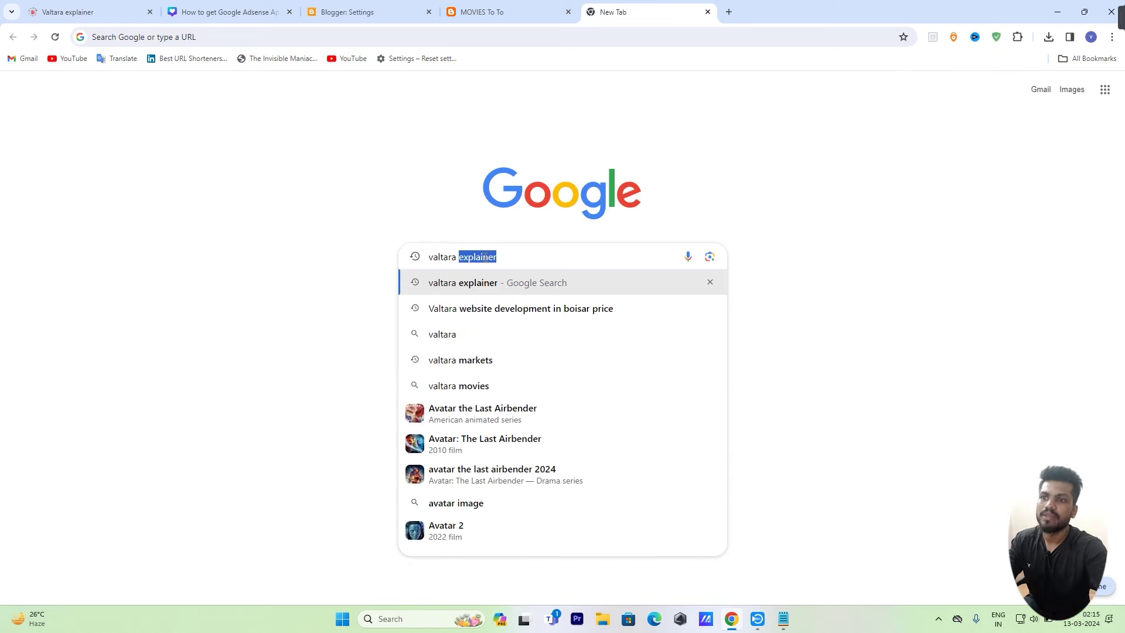
{"action": "left_click", "coordinate": [431, 283]}
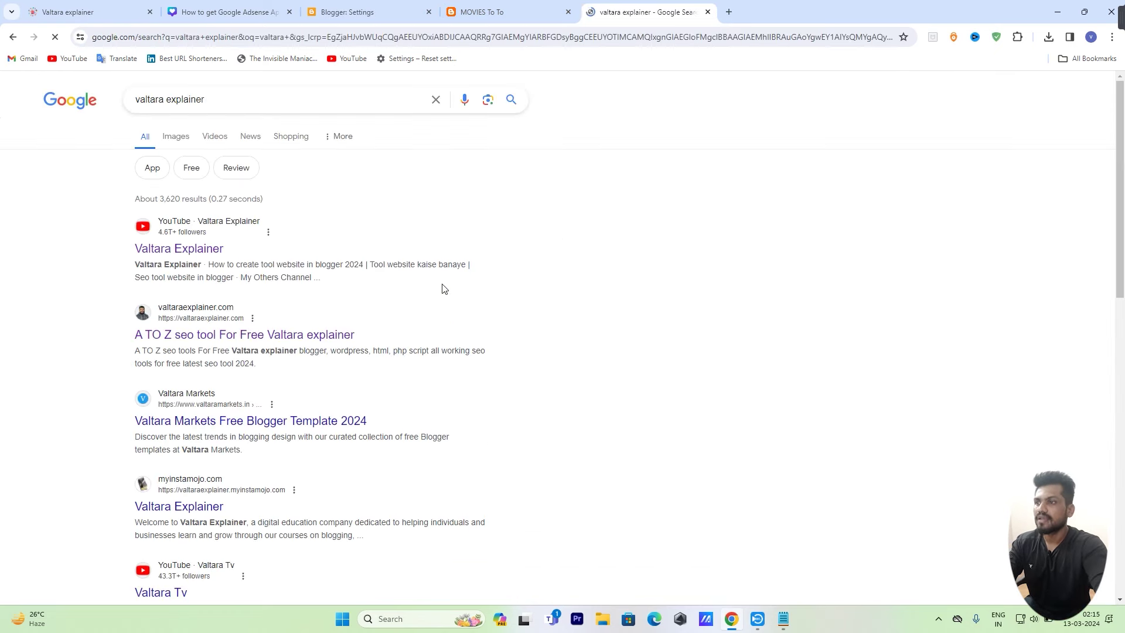
{"action": "scroll", "coordinate": [485, 284], "scroll_direction": "down", "scroll_amount": 2}
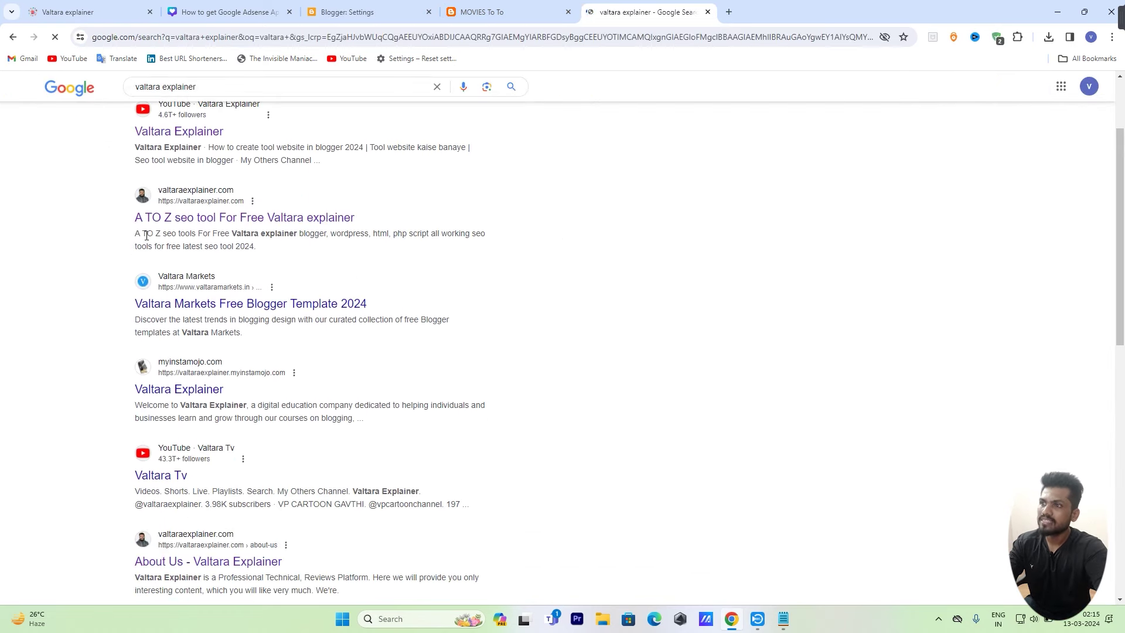
{"action": "left_click_drag", "start_coordinate": [133, 235], "coordinate": [276, 252]}
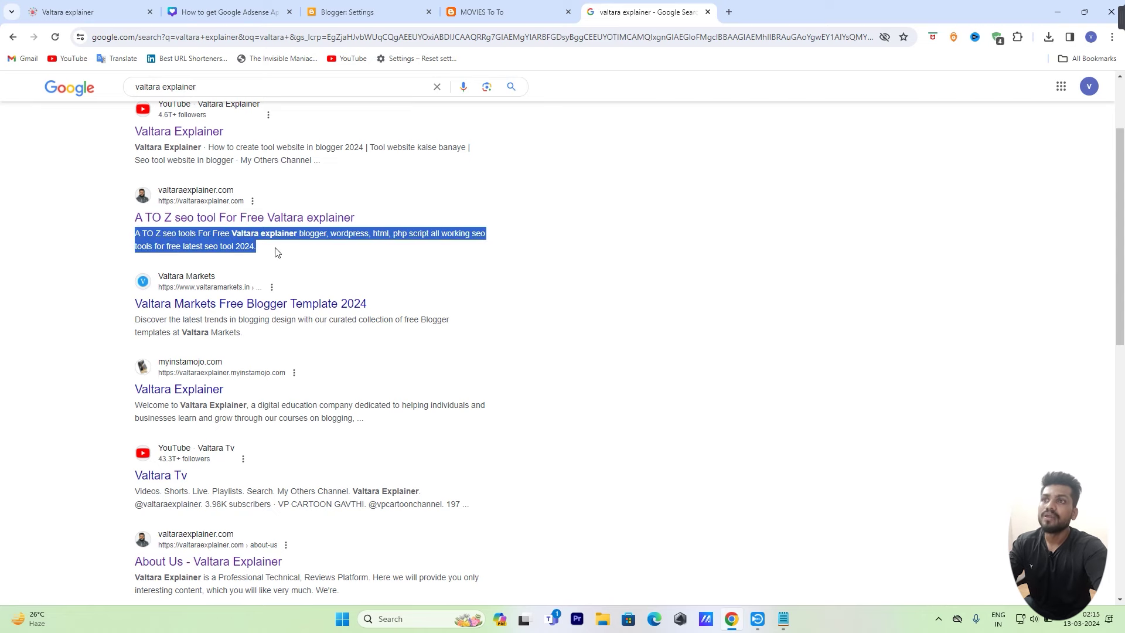
Step: Return to the Blogger settings, check the description field's character limit and cancel the edit
{"action": "left_click", "coordinate": [375, 12]}
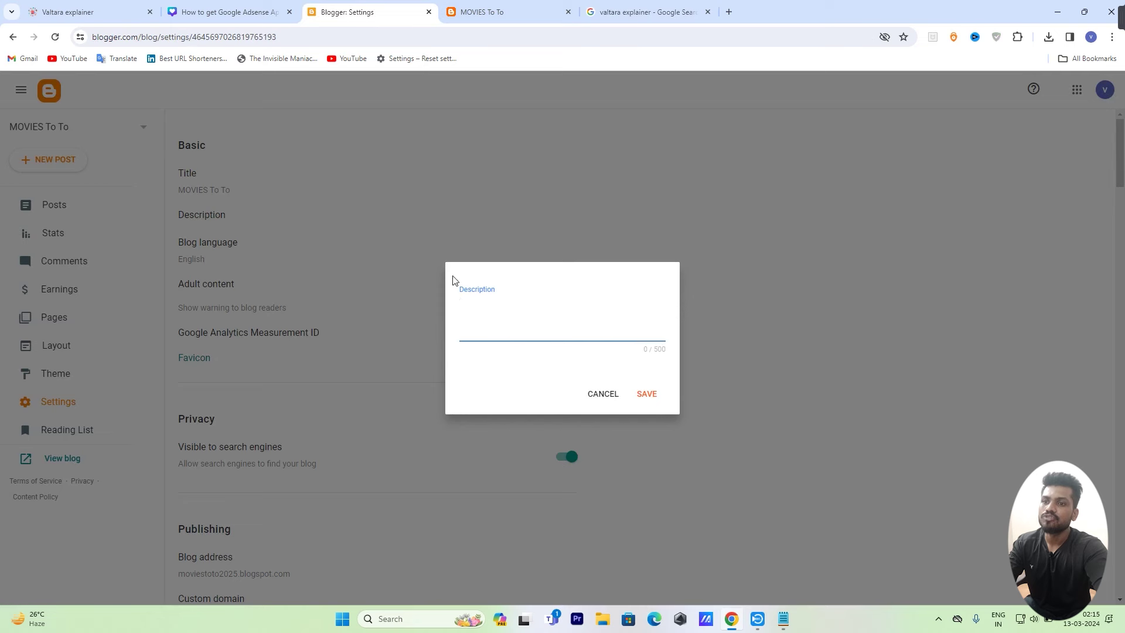
{"action": "left_click", "coordinate": [657, 354]}
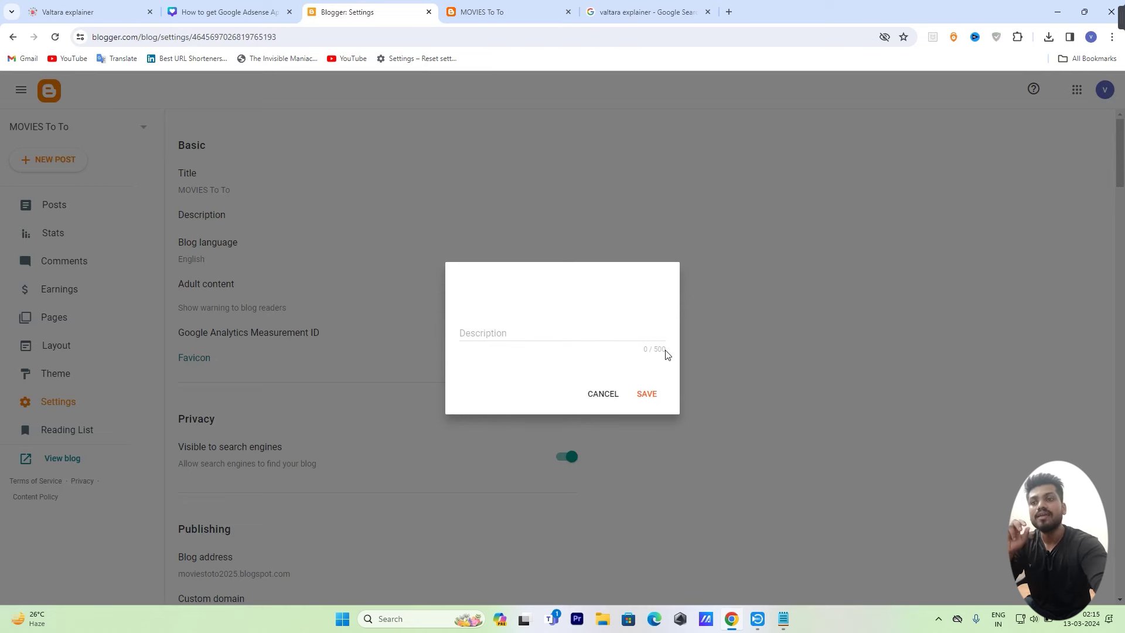
{"action": "left_click", "coordinate": [506, 308]}
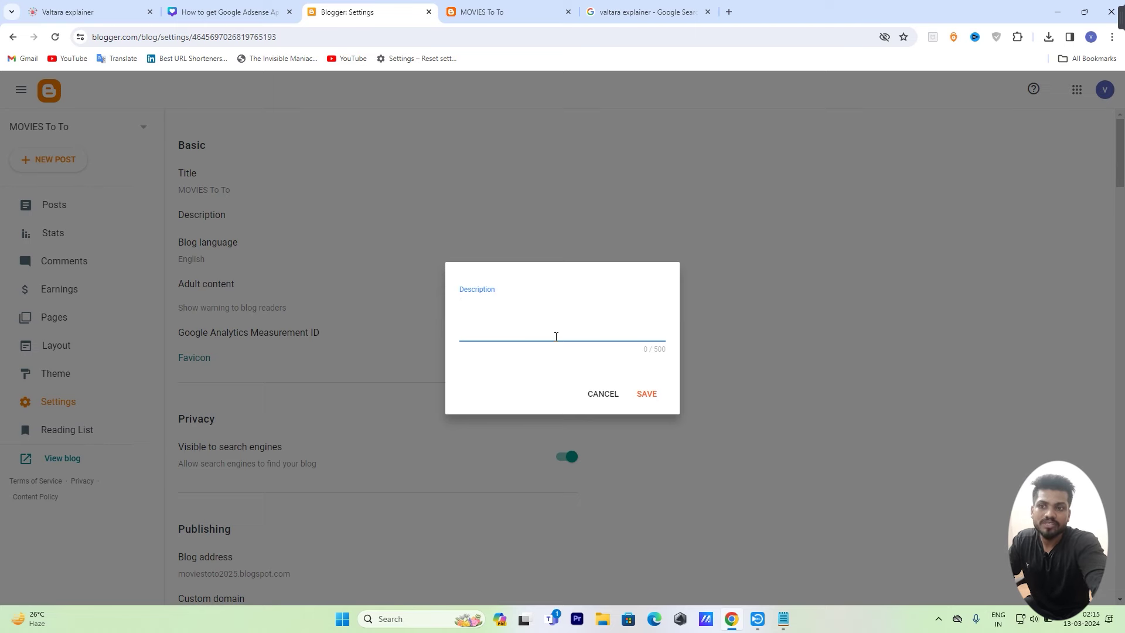
{"action": "left_click", "coordinate": [603, 396]}
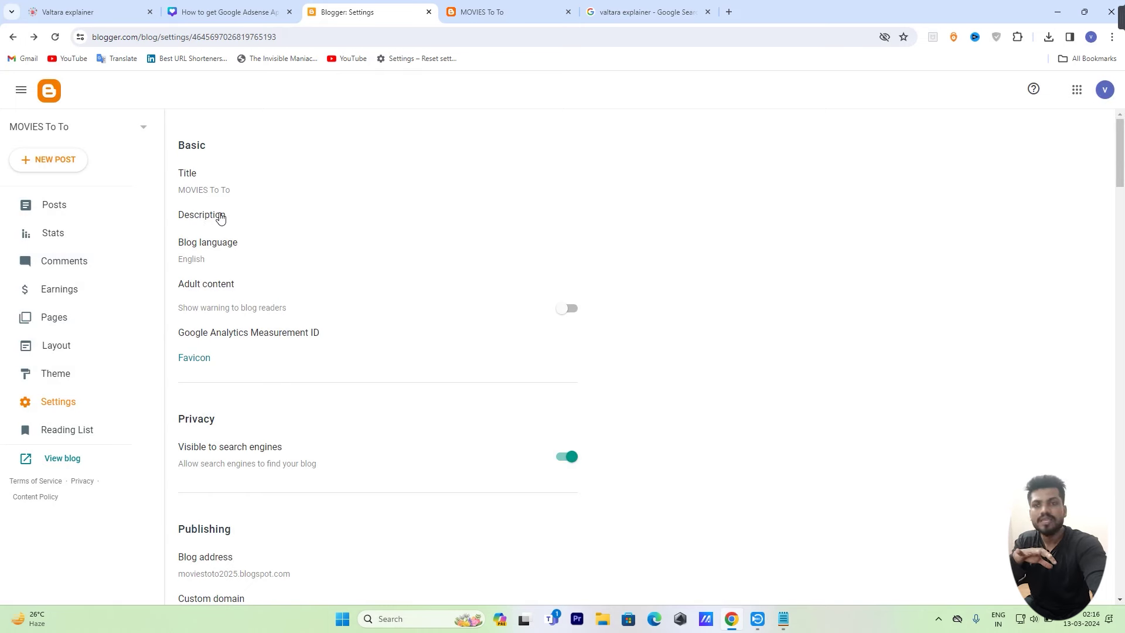
Step: Locate the Google Analytics Measurement ID setting in the blog's Basic settings
{"action": "scroll", "coordinate": [221, 217], "scroll_direction": "down", "scroll_amount": 2}
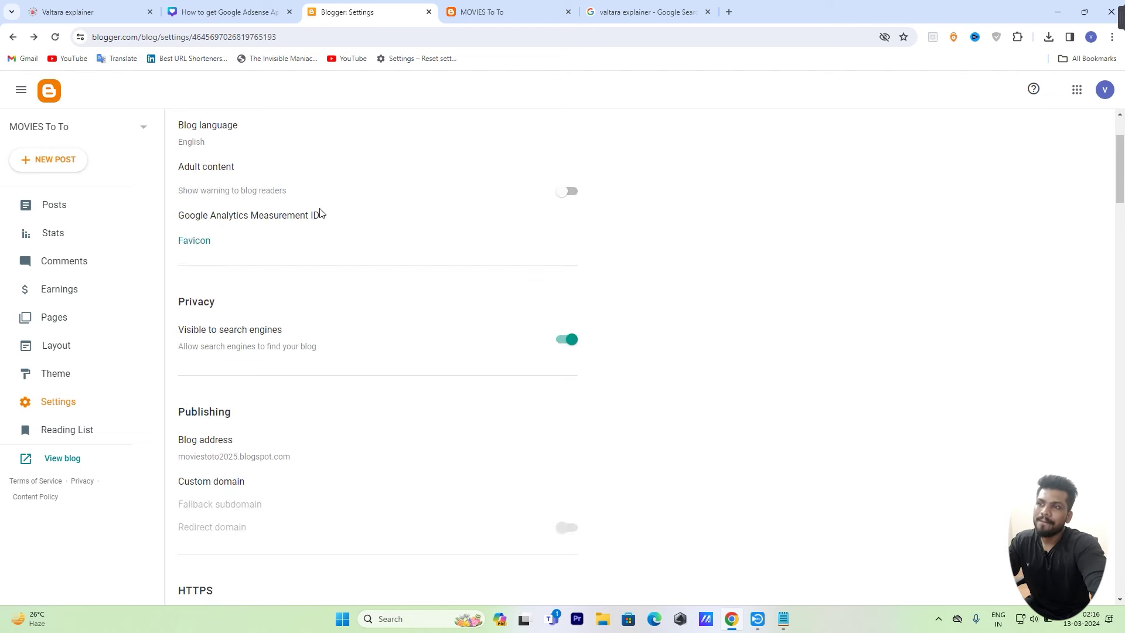
{"action": "left_click_drag", "start_coordinate": [175, 223], "coordinate": [330, 223]}
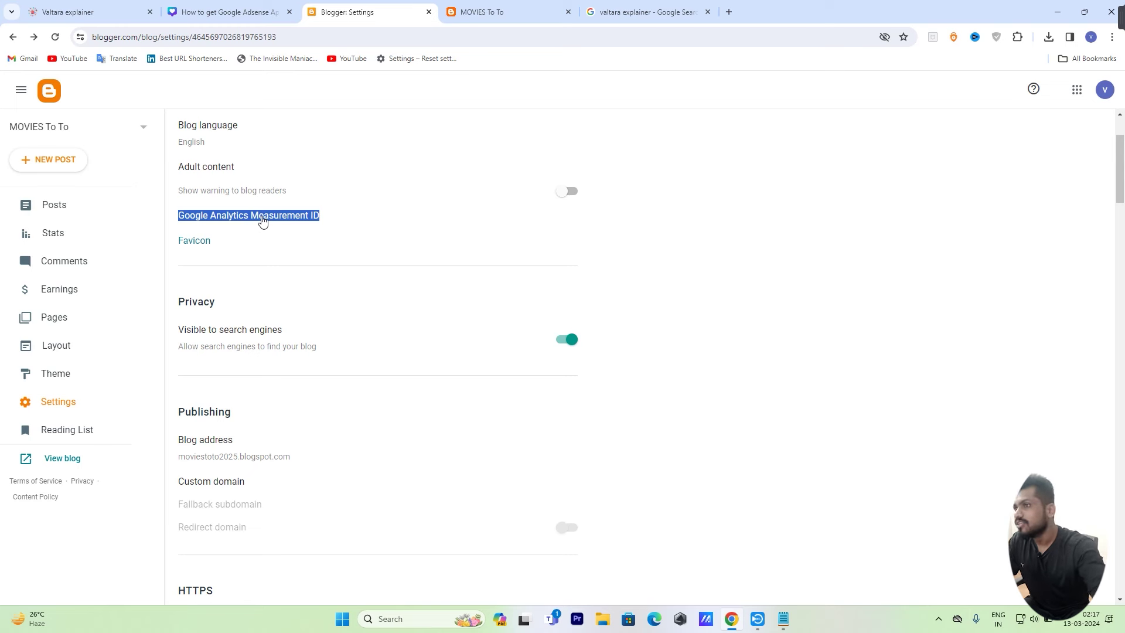
{"action": "left_click", "coordinate": [171, 217]}
{"action": "left_click_drag", "start_coordinate": [173, 217], "coordinate": [328, 219]}
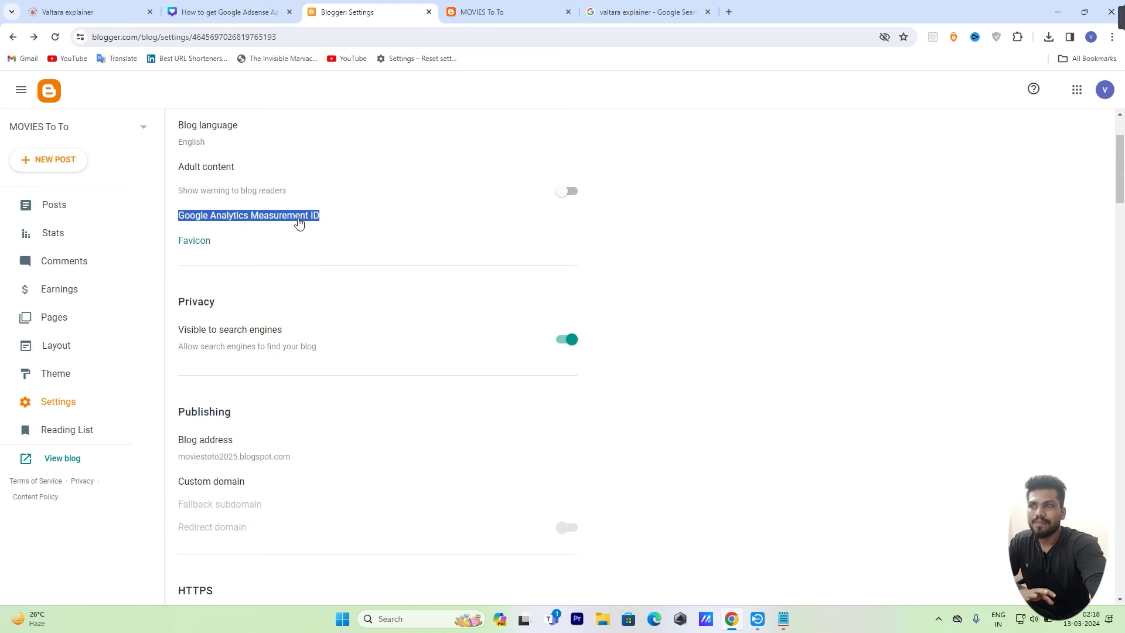
Step: Search Google for "google analytics" in a new browser tab and open the Analytics Tools & Solutions for Your Business result
{"action": "left_click", "coordinate": [728, 12]}
{"action": "left_click", "coordinate": [510, 248]}
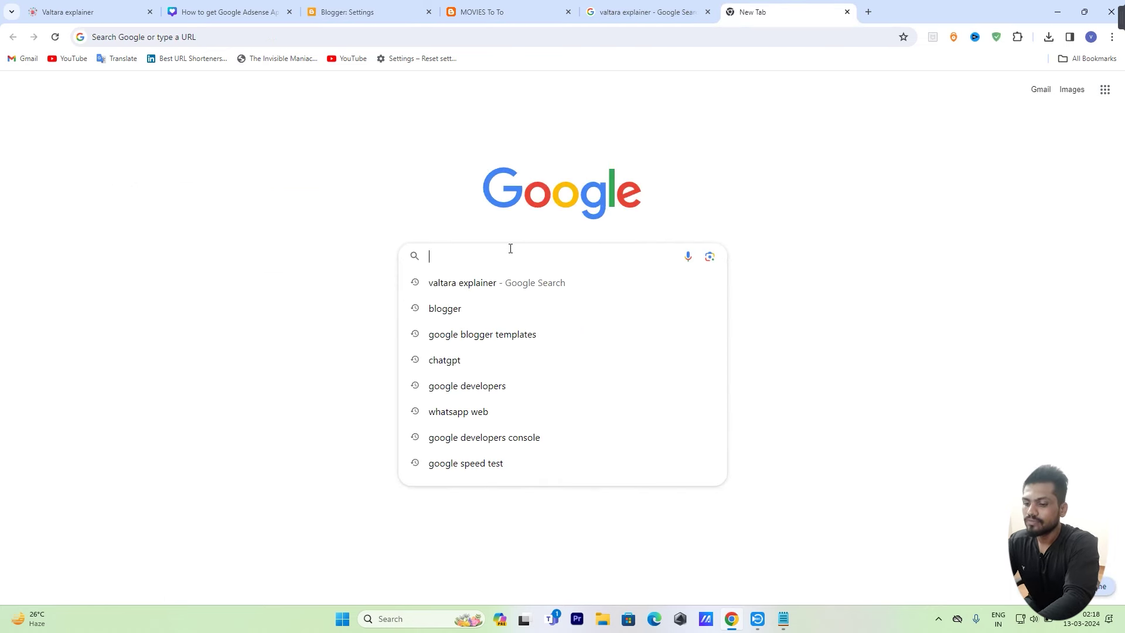
{"action": "type", "text": "google "}
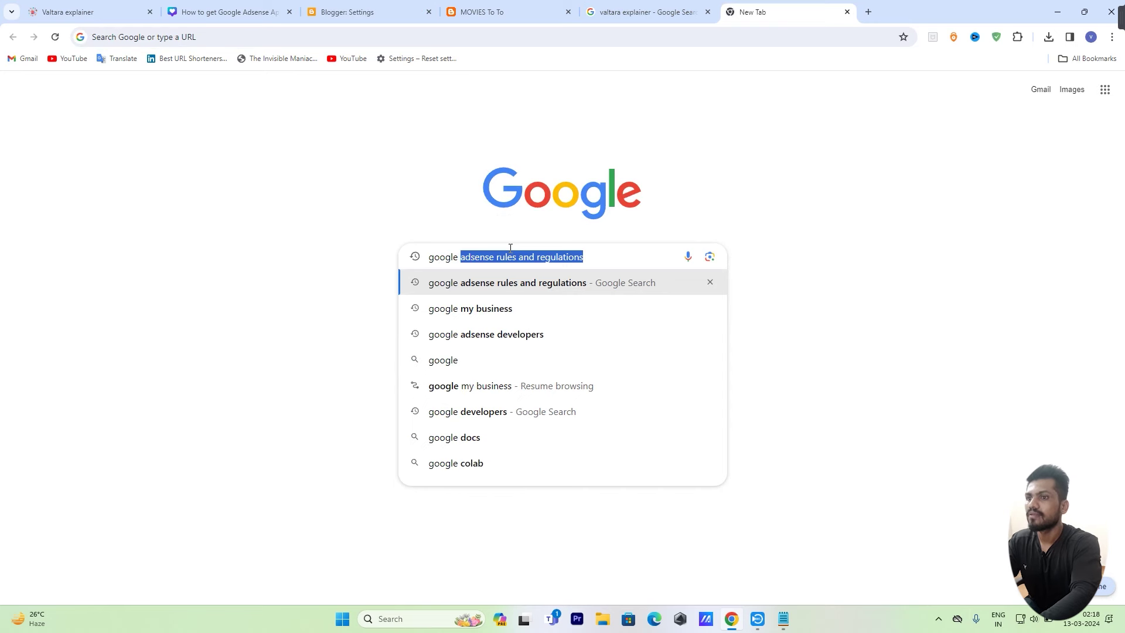
{"action": "type", "text": "an"}
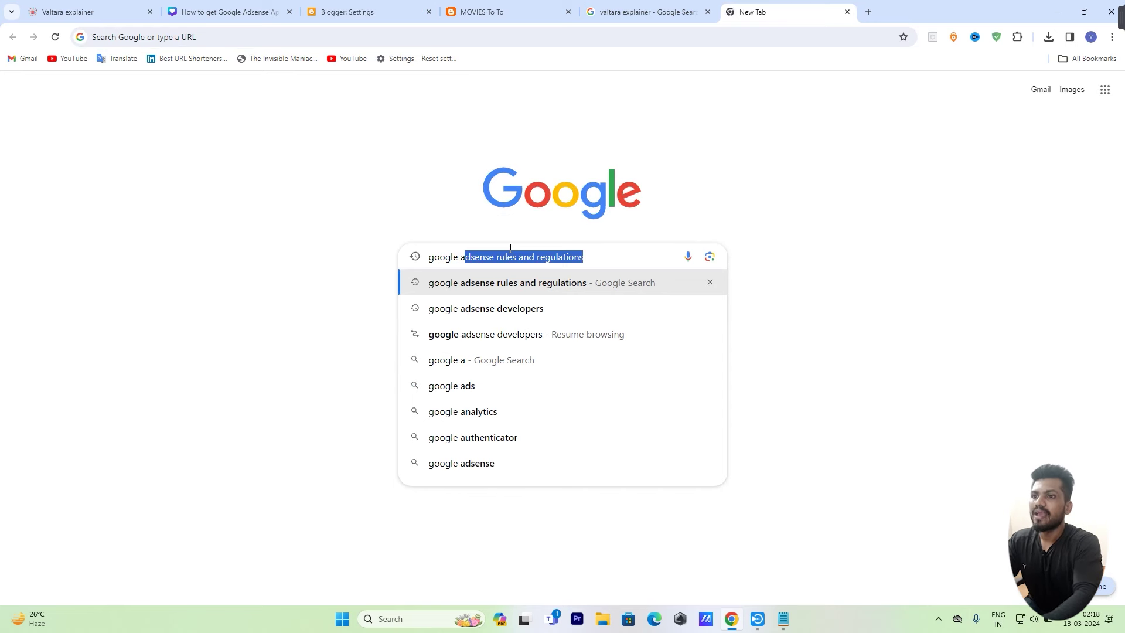
{"action": "left_click", "coordinate": [504, 307]}
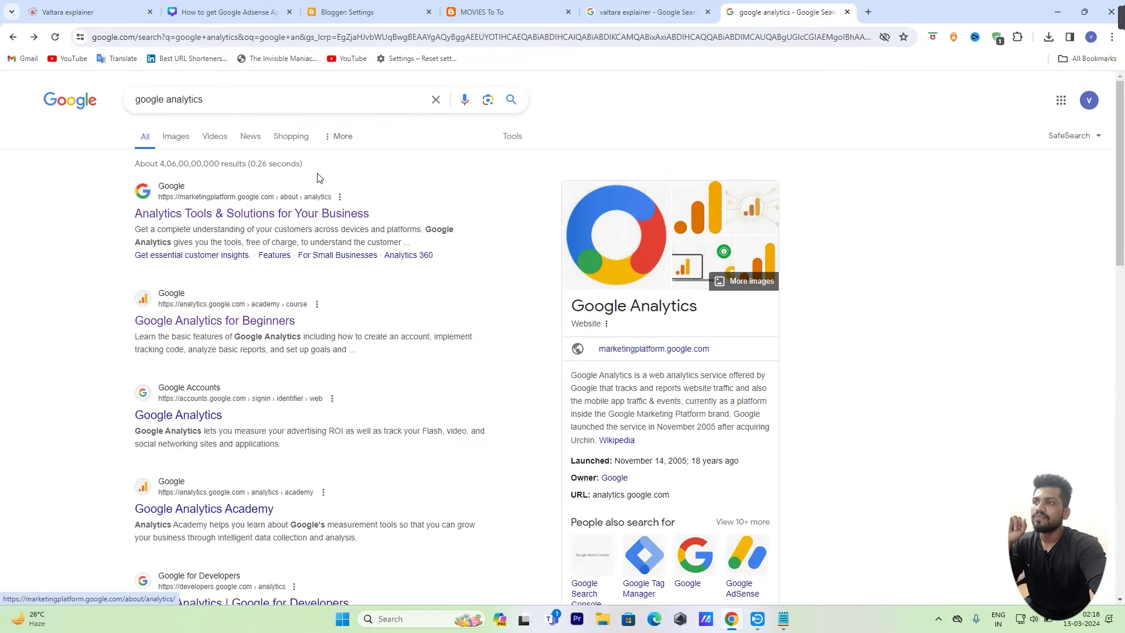
{"action": "left_click", "coordinate": [264, 217]}
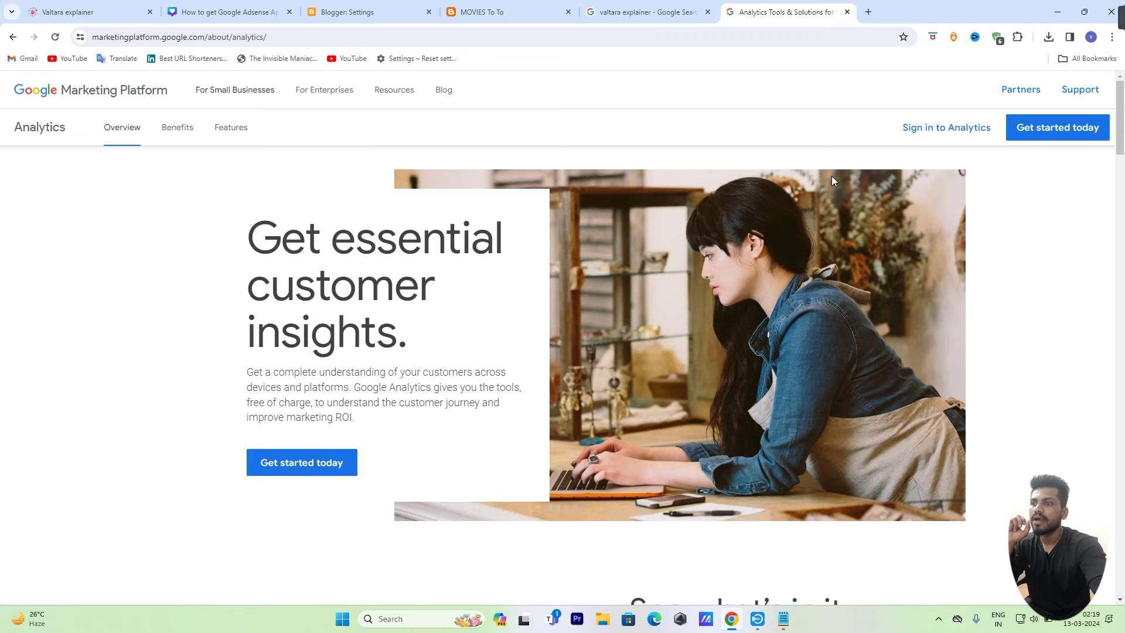
Step: Get started with Google Analytics and begin measuring to open the account creation form
{"action": "scroll", "coordinate": [389, 367], "scroll_direction": "down", "scroll_amount": 2}
{"action": "left_click", "coordinate": [305, 350]}
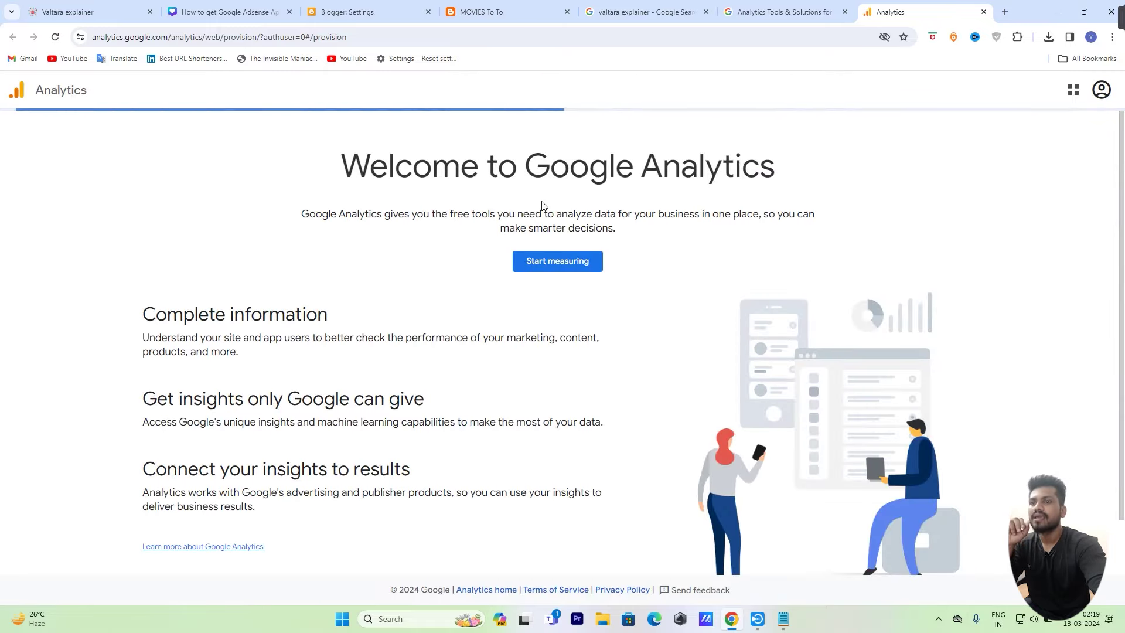
{"action": "left_click", "coordinate": [561, 267]}
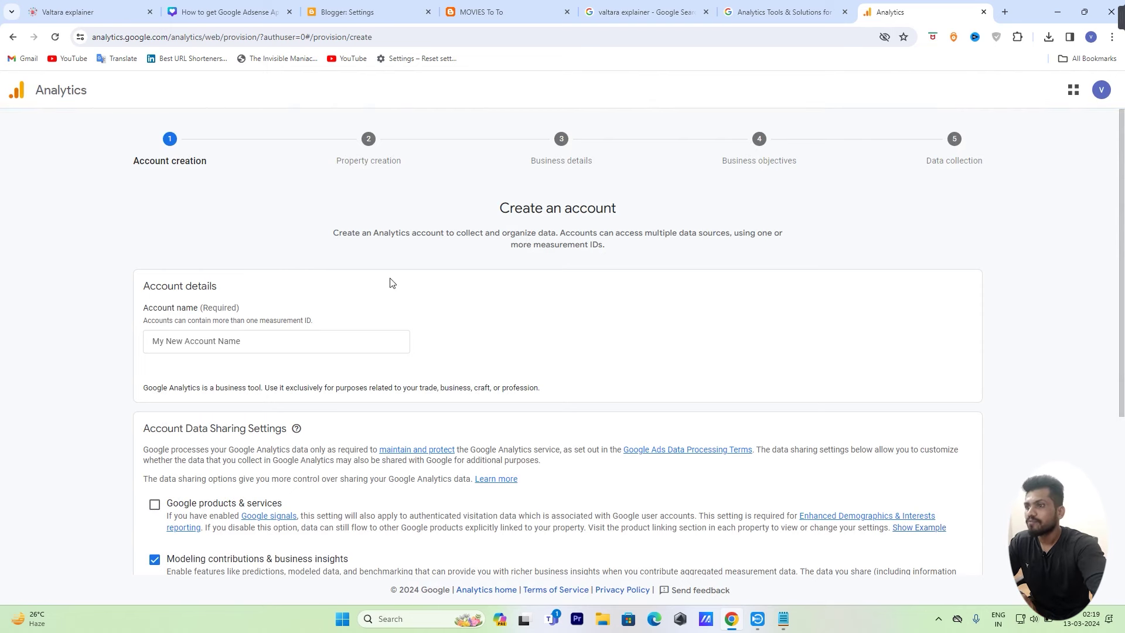
Step: Name the Analytics account "valtara to to", keep the default data sharing settings and continue to property creation
{"action": "scroll", "coordinate": [299, 296], "scroll_direction": "down", "scroll_amount": 2}
{"action": "left_click", "coordinate": [226, 223]}
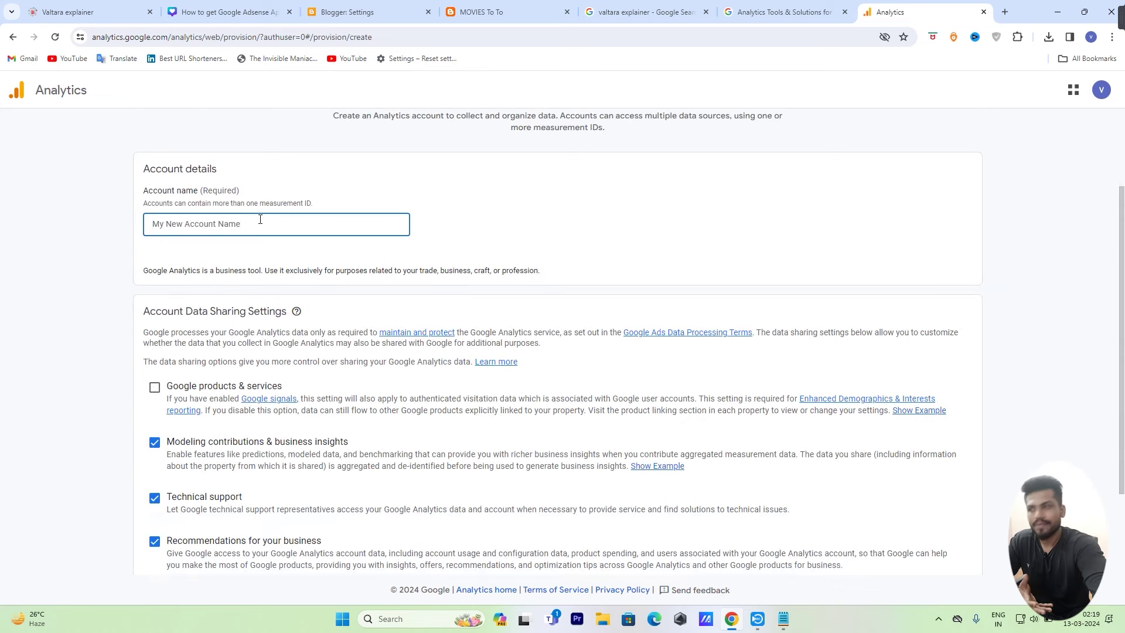
{"action": "scroll", "coordinate": [260, 219], "scroll_direction": "up", "scroll_amount": 2}
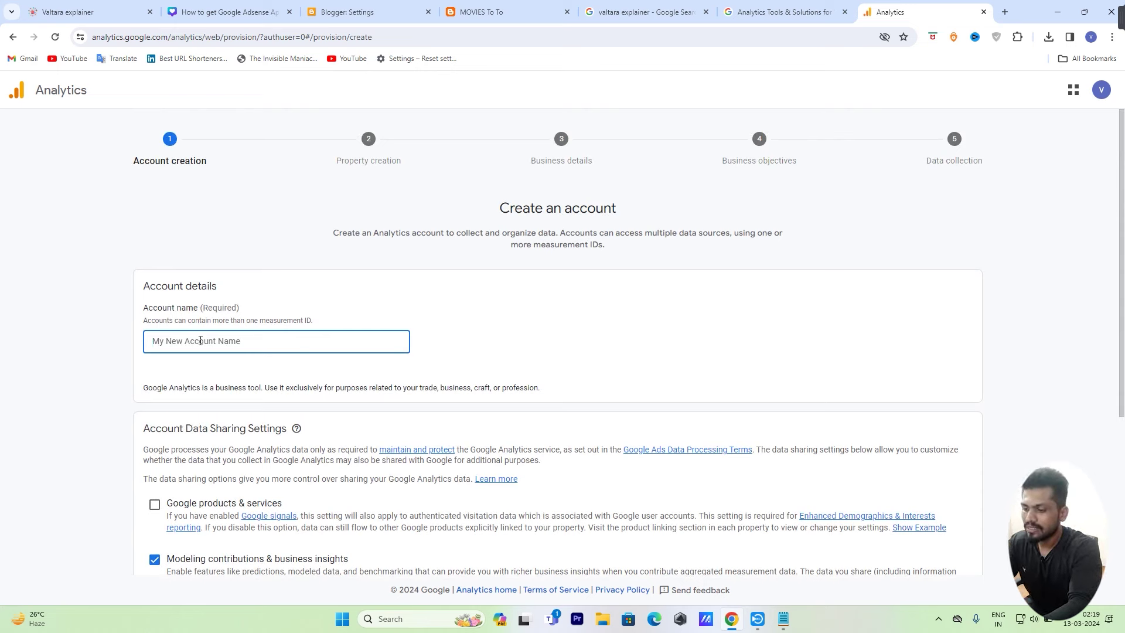
{"action": "type", "text": "valtara to to"}
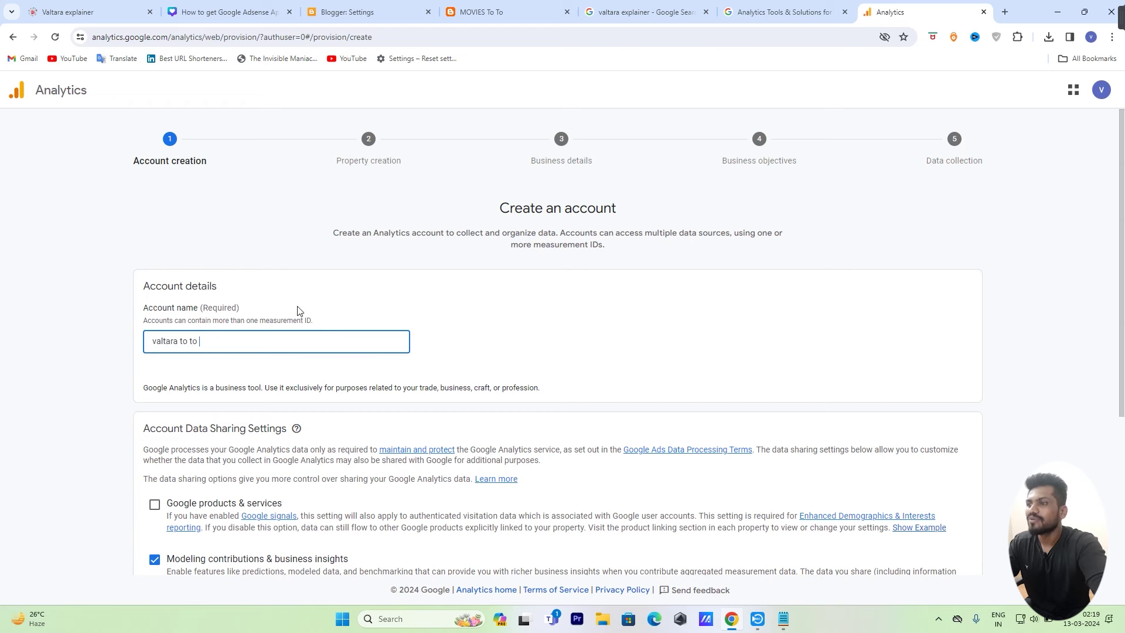
{"action": "scroll", "coordinate": [234, 372], "scroll_direction": "down", "scroll_amount": 1}
{"action": "left_click_drag", "start_coordinate": [226, 281], "coordinate": [87, 287]}
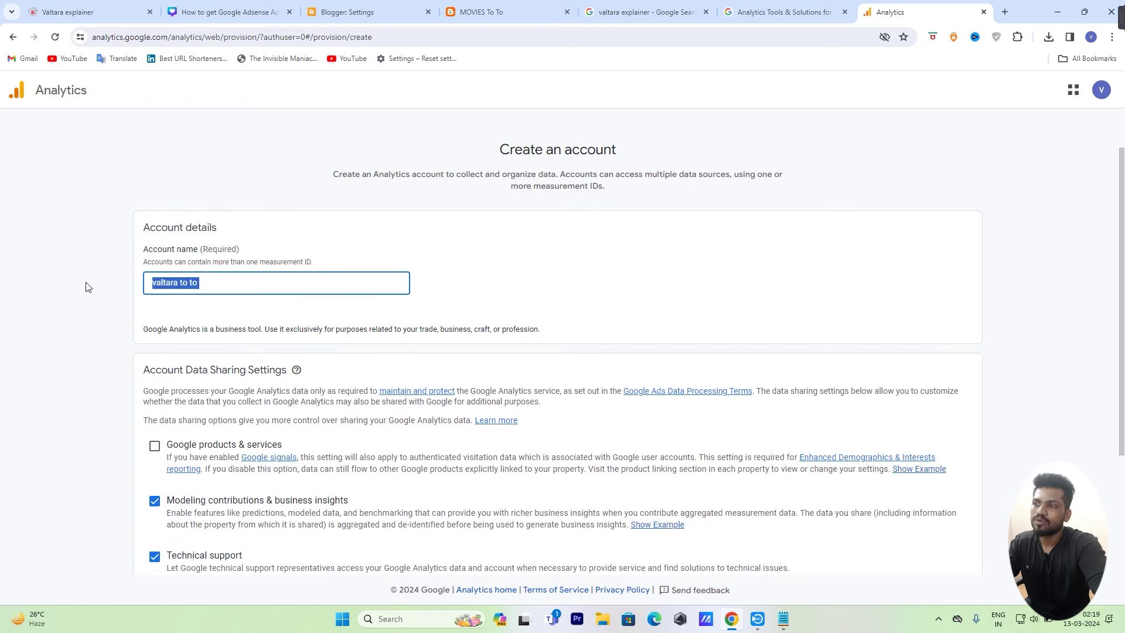
{"action": "scroll", "coordinate": [188, 284], "scroll_direction": "down", "scroll_amount": 2}
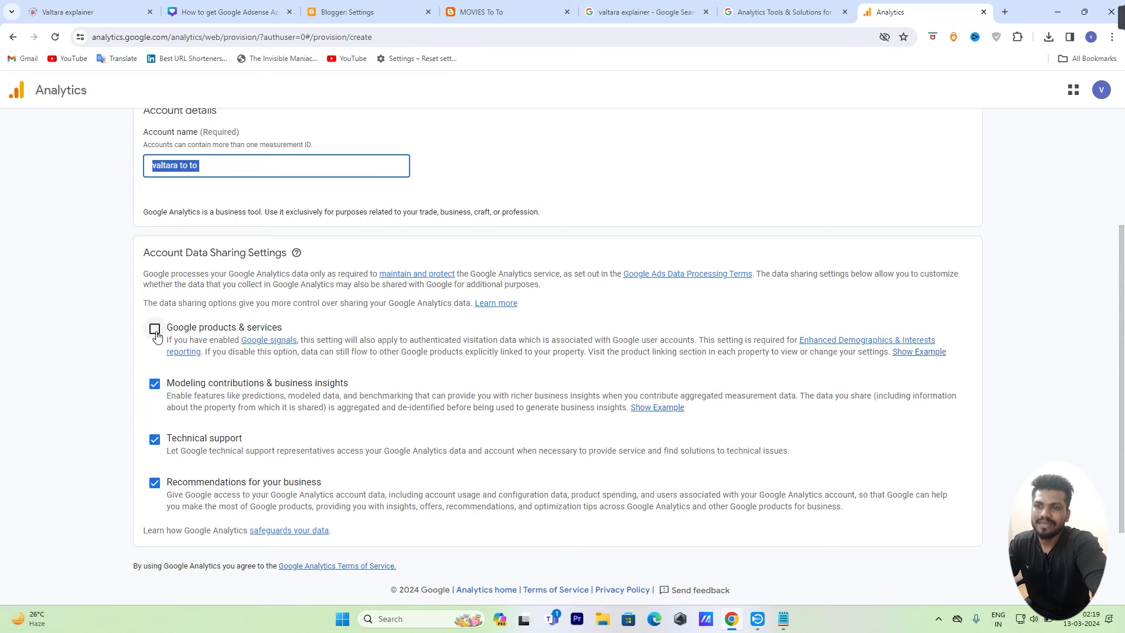
{"action": "scroll", "coordinate": [155, 334], "scroll_direction": "down", "scroll_amount": 1}
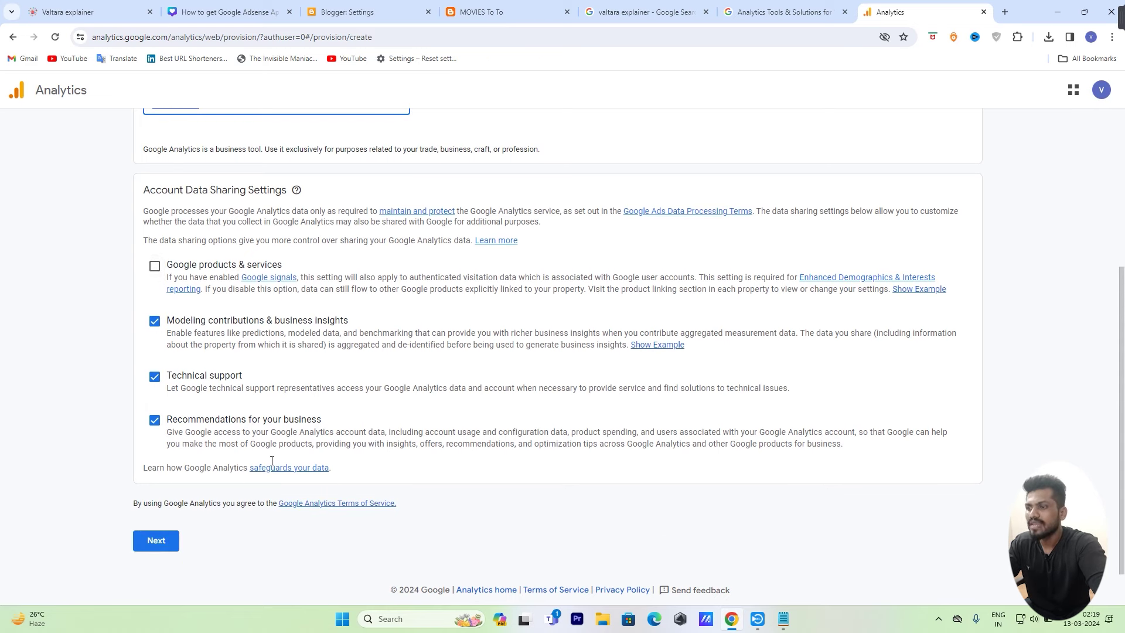
{"action": "left_click", "coordinate": [158, 541]}
Step: Enter "valtara to to" as the name of the new Analytics property
{"action": "left_click", "coordinate": [480, 333]}
{"action": "left_click", "coordinate": [460, 338]}
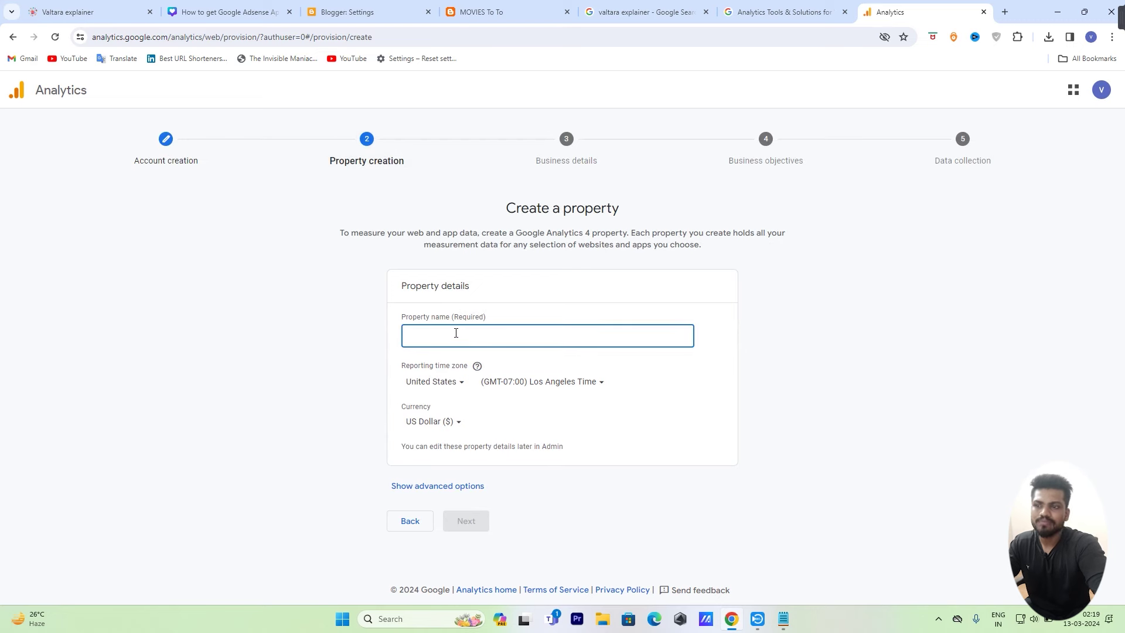
{"action": "type", "text": "Valtar"}
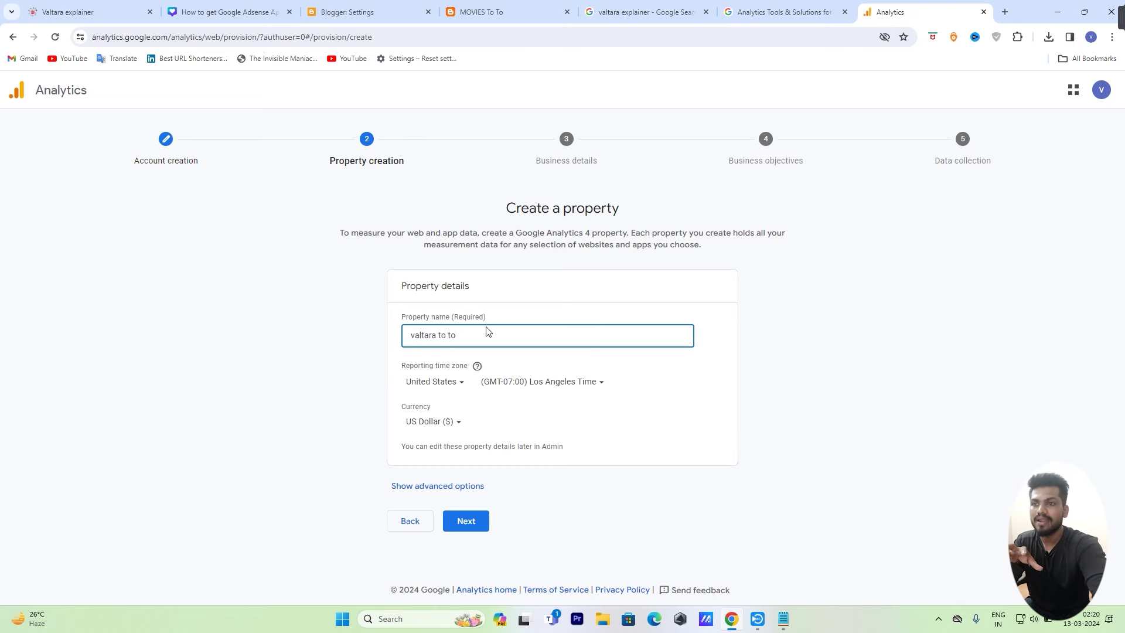
{"action": "left_click_drag", "start_coordinate": [471, 343], "coordinate": [394, 339]}
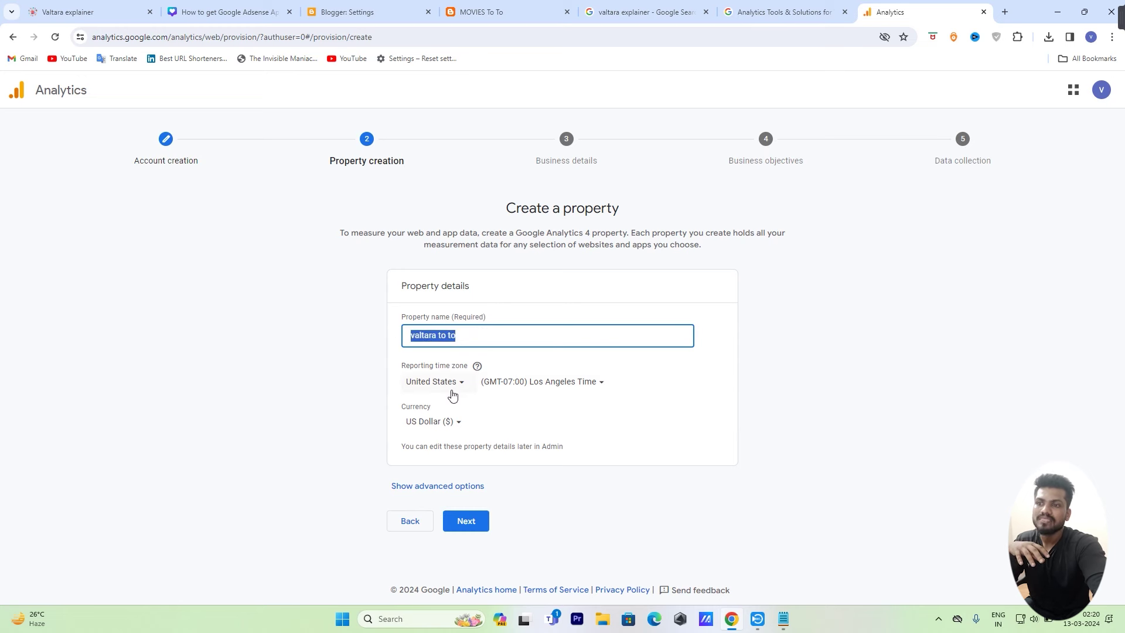
Step: Set the property's reporting country to India and its currency to Indian Rupee (₹), and continue to the business details
{"action": "left_click", "coordinate": [433, 385]}
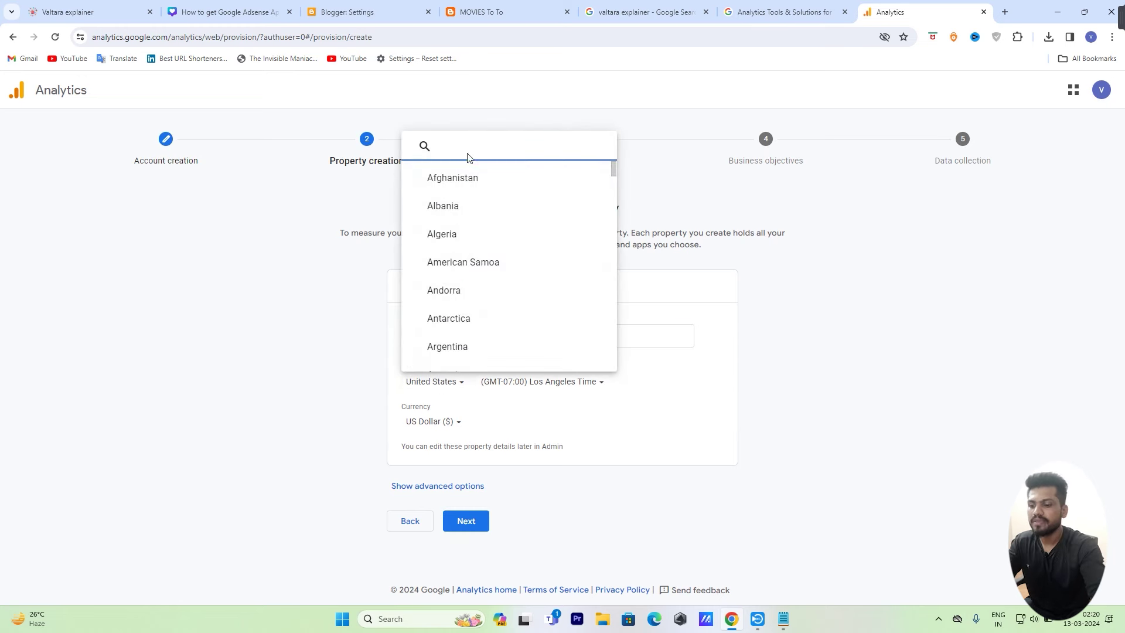
{"action": "type", "text": "ind"}
{"action": "left_click", "coordinate": [446, 206]}
{"action": "left_click", "coordinate": [433, 422]}
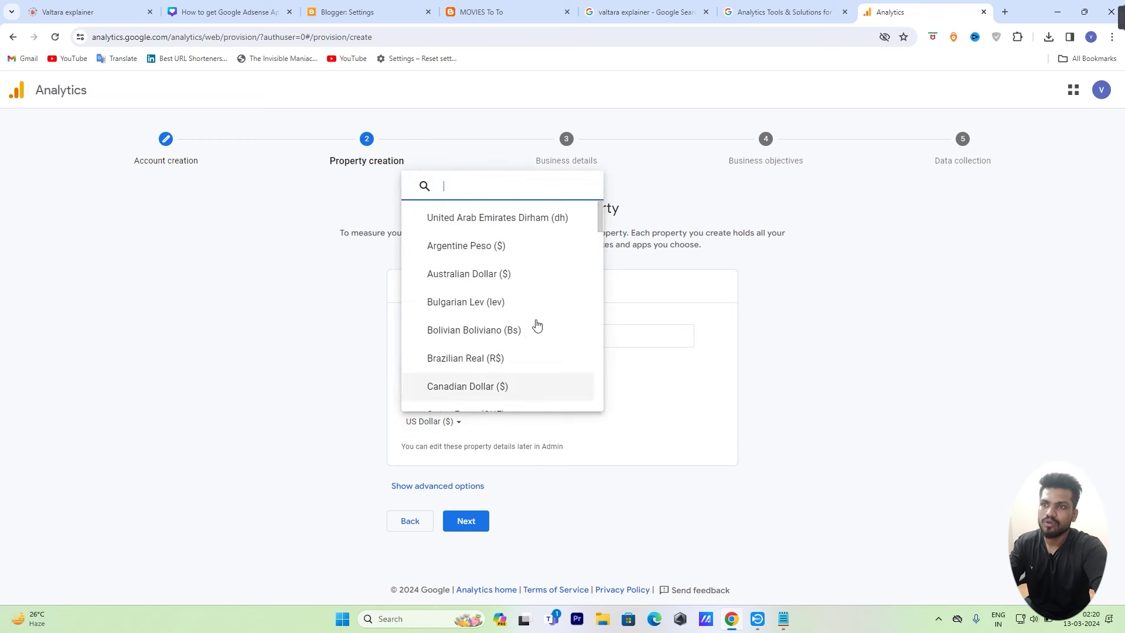
{"action": "type", "text": "in"}
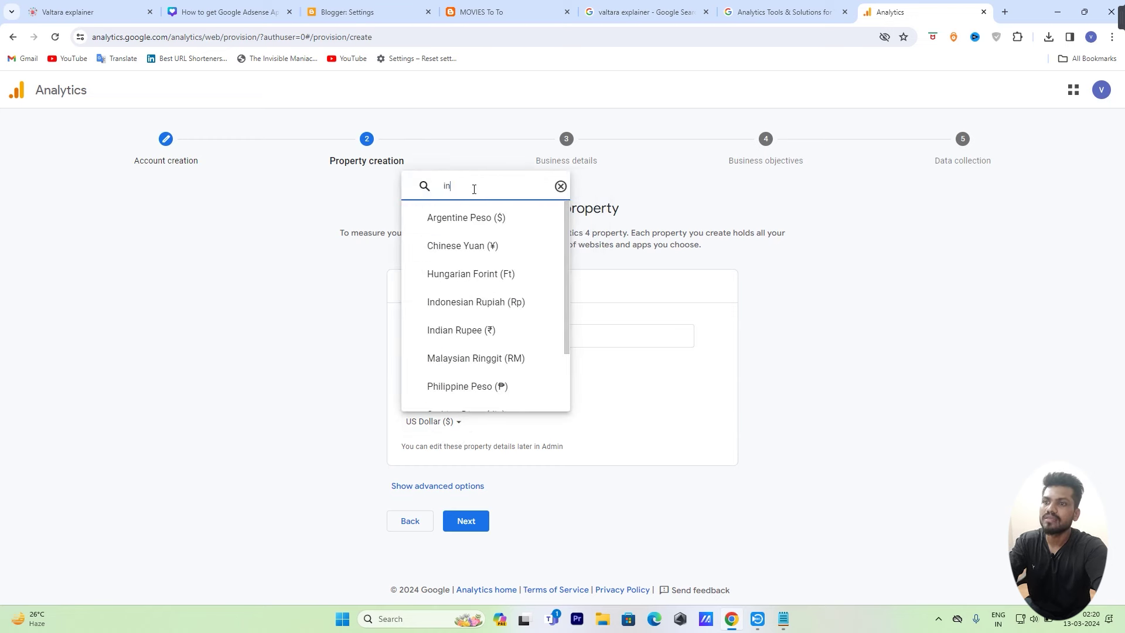
{"action": "left_click", "coordinate": [485, 330]}
{"action": "left_click", "coordinate": [467, 523]}
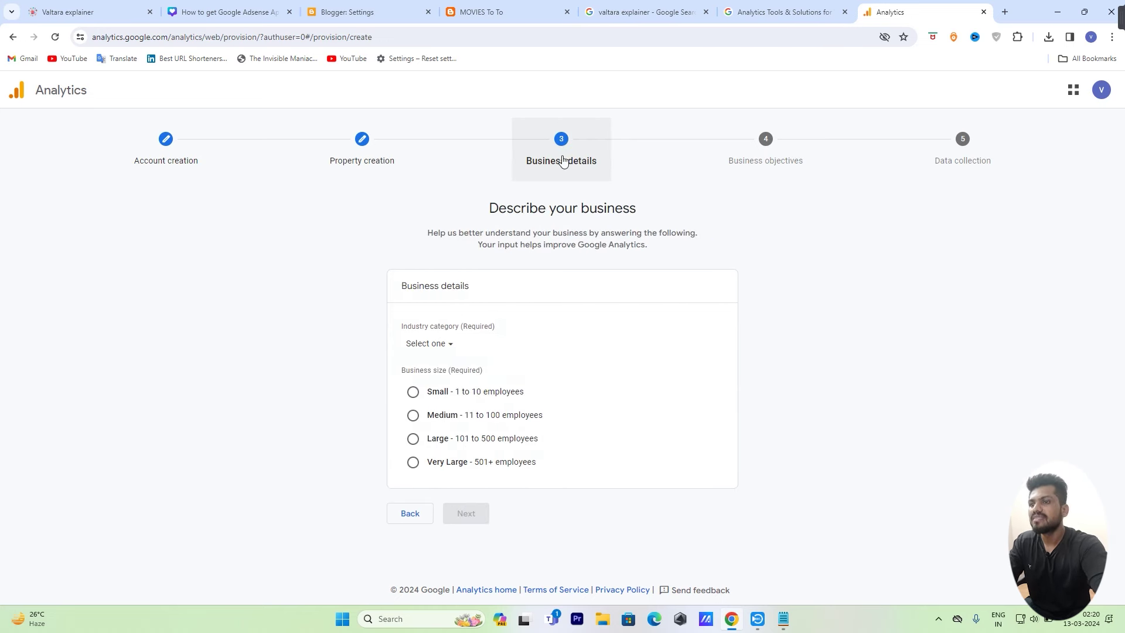
Step: Set the business size to Small and the industry category to Arts & Entertainment, and continue to the business objectives
{"action": "left_click", "coordinate": [414, 391]}
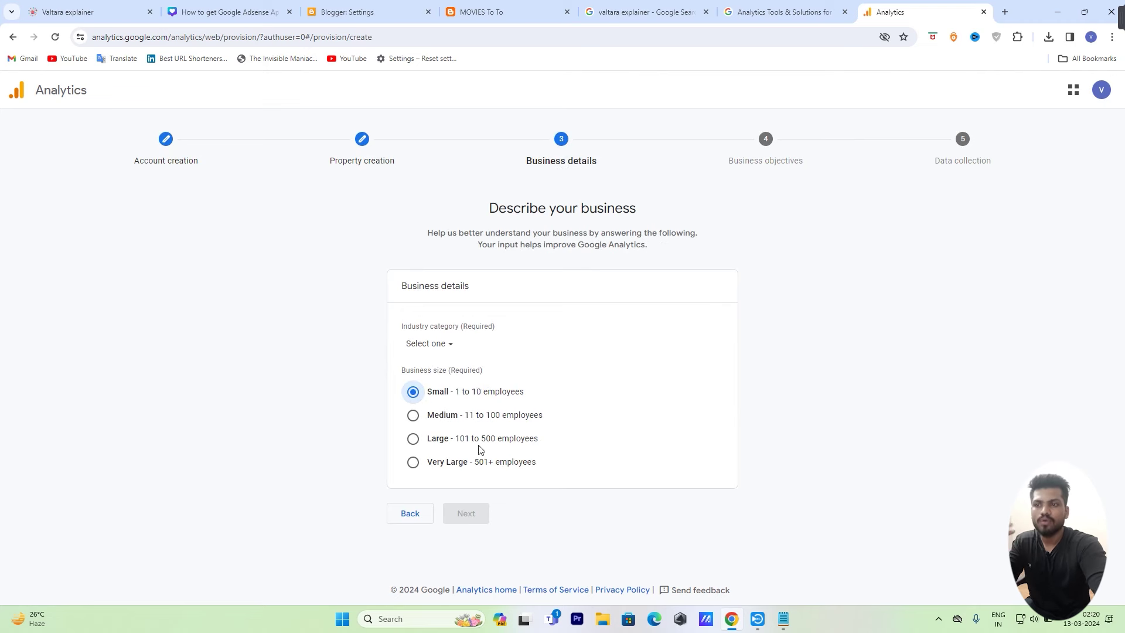
{"action": "left_click", "coordinate": [445, 346]}
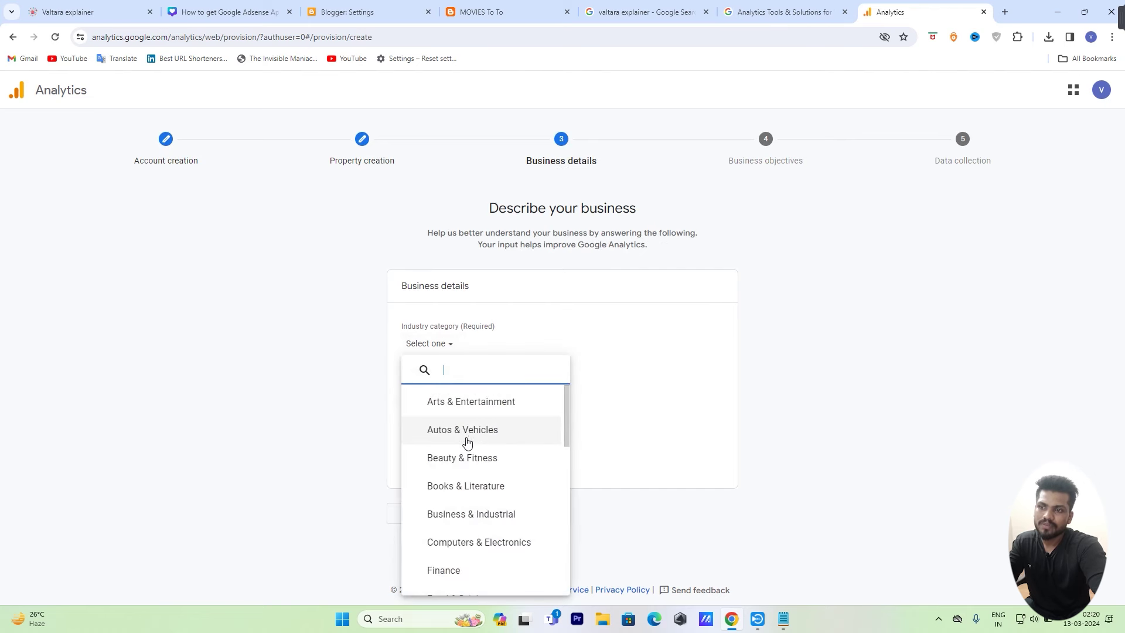
{"action": "left_click", "coordinate": [499, 408]}
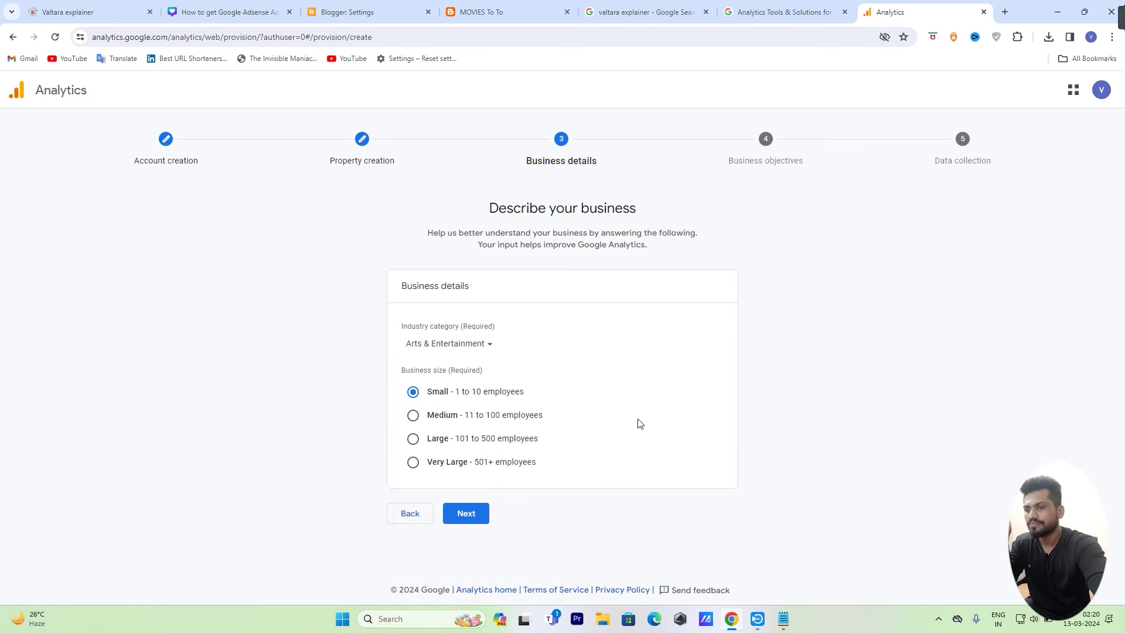
{"action": "left_click", "coordinate": [472, 516]}
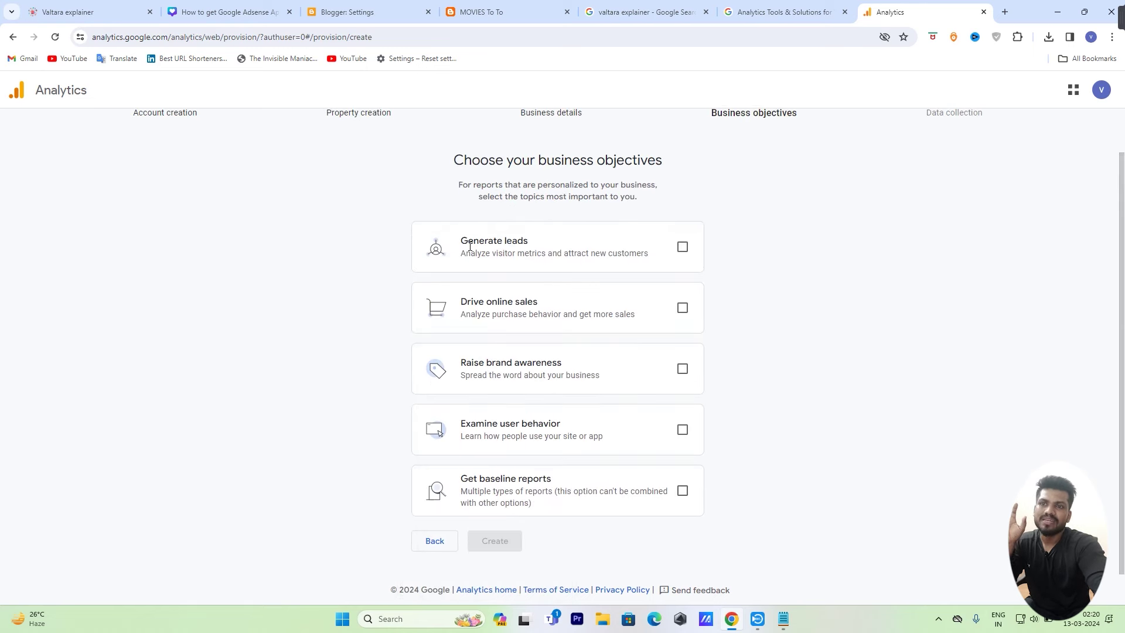
{"action": "left_click", "coordinate": [682, 247]}
{"action": "left_click", "coordinate": [682, 308]}
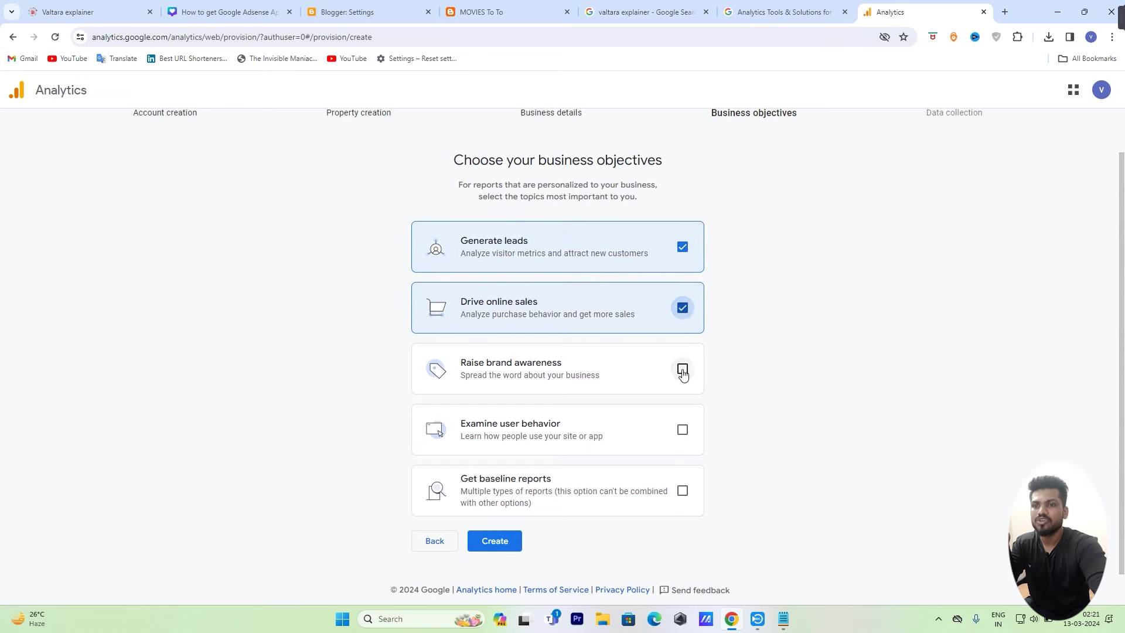
{"action": "left_click", "coordinate": [683, 368]}
{"action": "left_click", "coordinate": [682, 430]}
{"action": "left_click", "coordinate": [683, 490]}
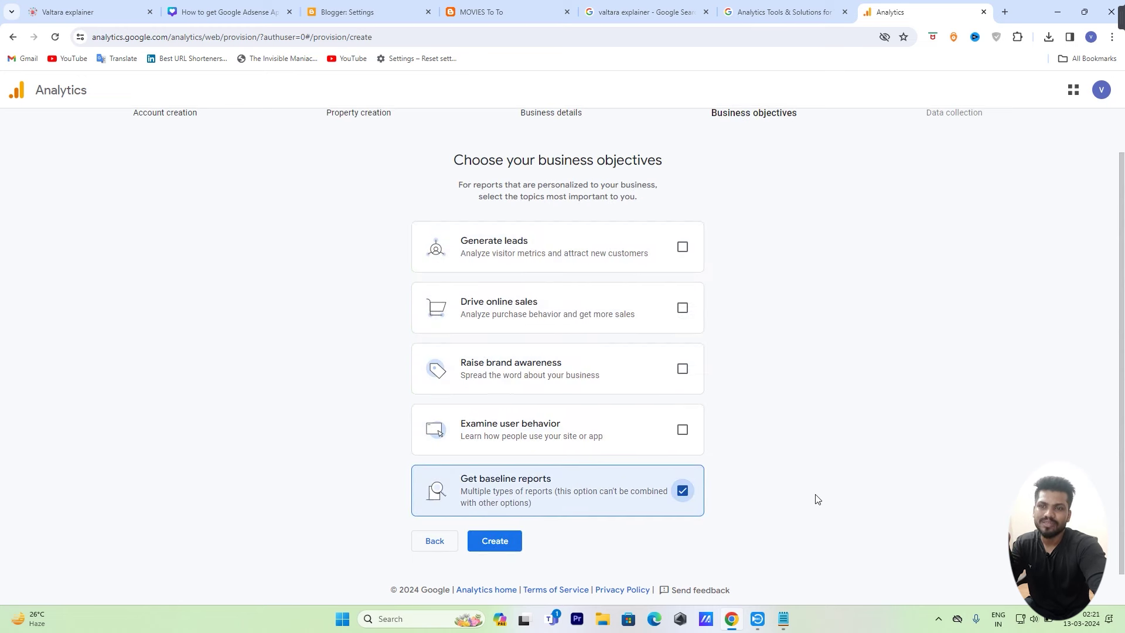
Step: Select Generate leads as the only business objective and submit the account and property for creation
{"action": "left_click", "coordinate": [683, 247]}
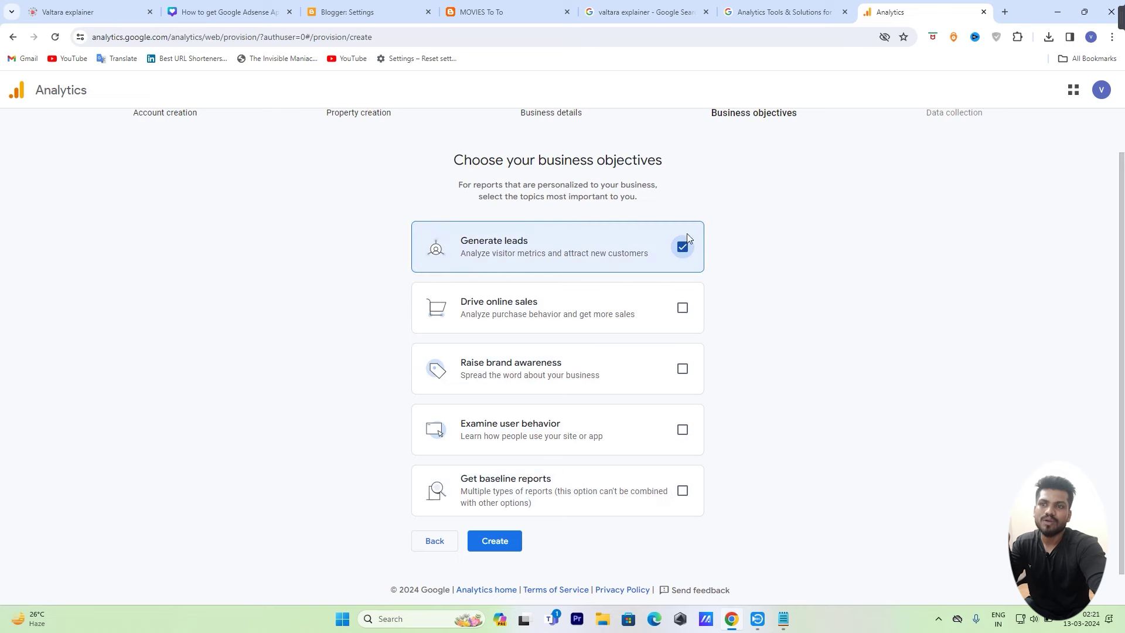
{"action": "left_click", "coordinate": [491, 540]}
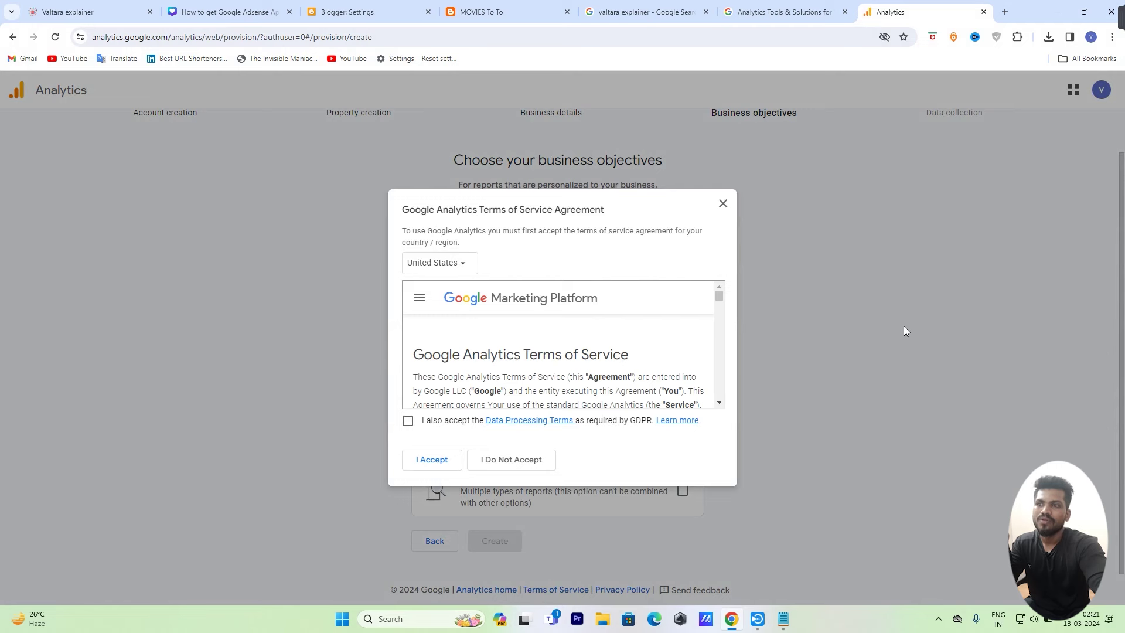
Step: Accept the Google Analytics Terms of Service for India, including the GDPR Data Processing Terms
{"action": "left_click", "coordinate": [459, 267]}
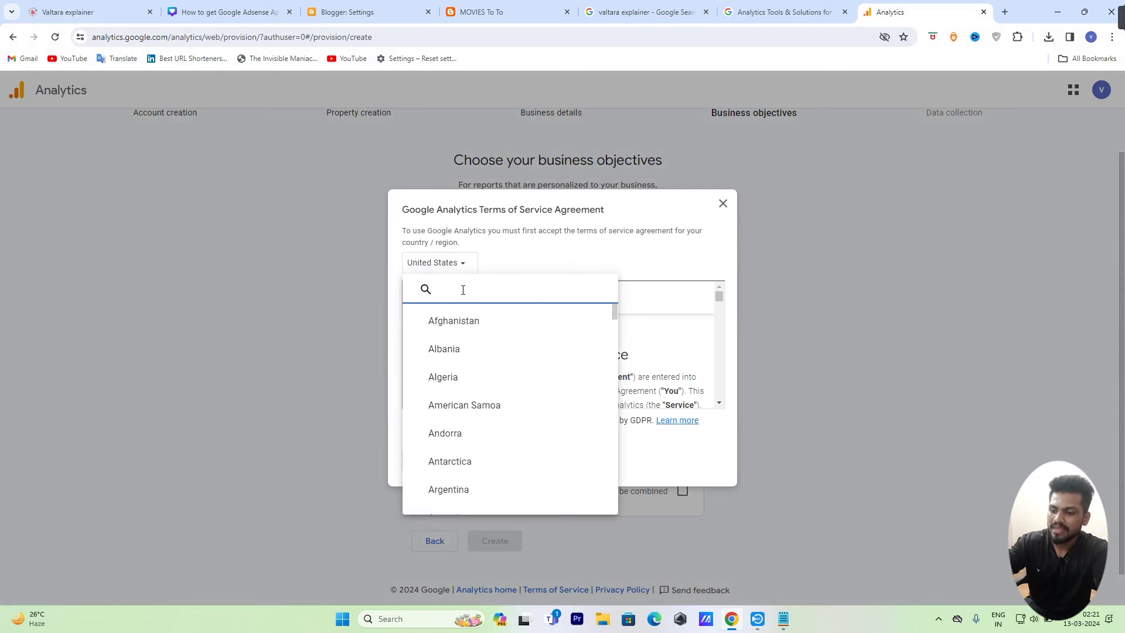
{"action": "type", "text": "ind"}
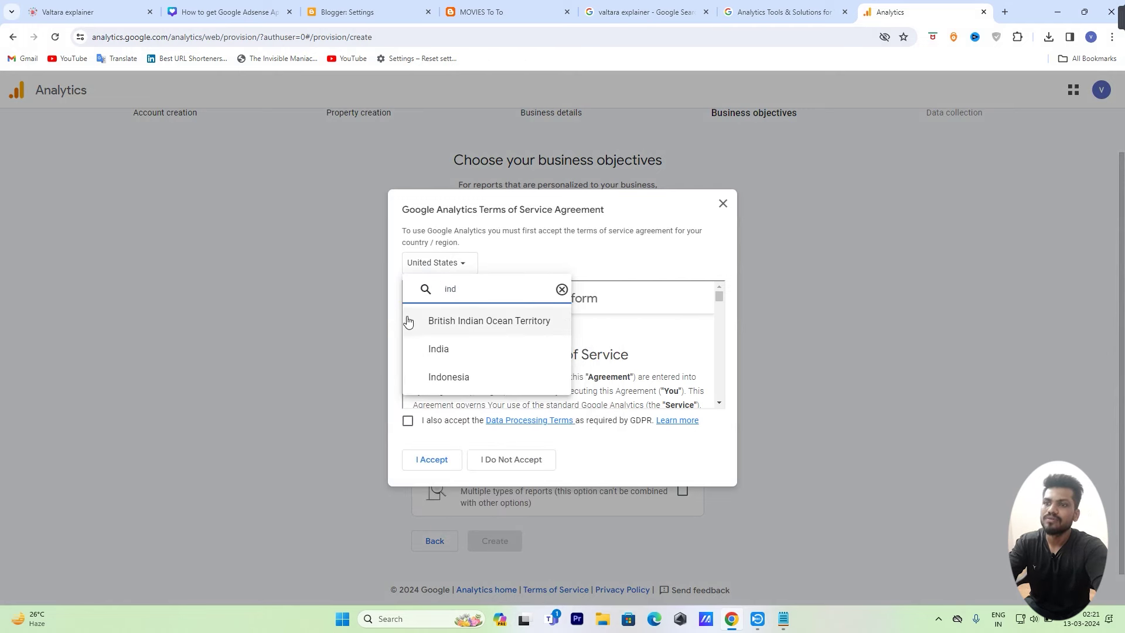
{"action": "left_click", "coordinate": [459, 352]}
{"action": "scroll", "coordinate": [645, 351], "scroll_direction": "down", "scroll_amount": 5}
{"action": "left_click", "coordinate": [410, 423]}
{"action": "scroll", "coordinate": [535, 357], "scroll_direction": "down", "scroll_amount": 10}
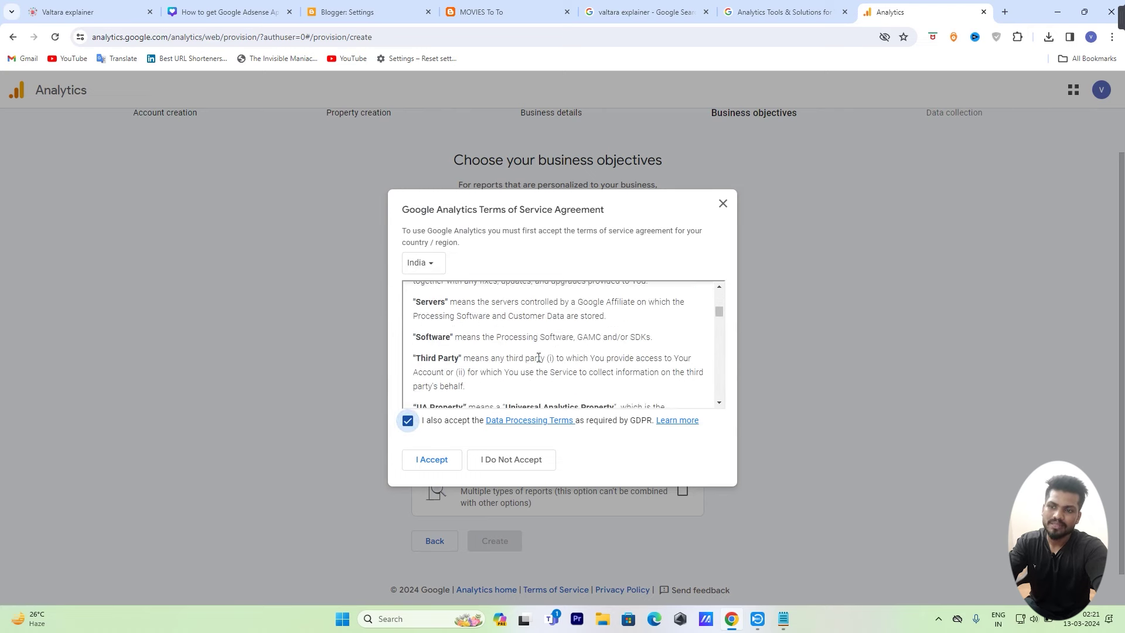
{"action": "left_click", "coordinate": [429, 460]}
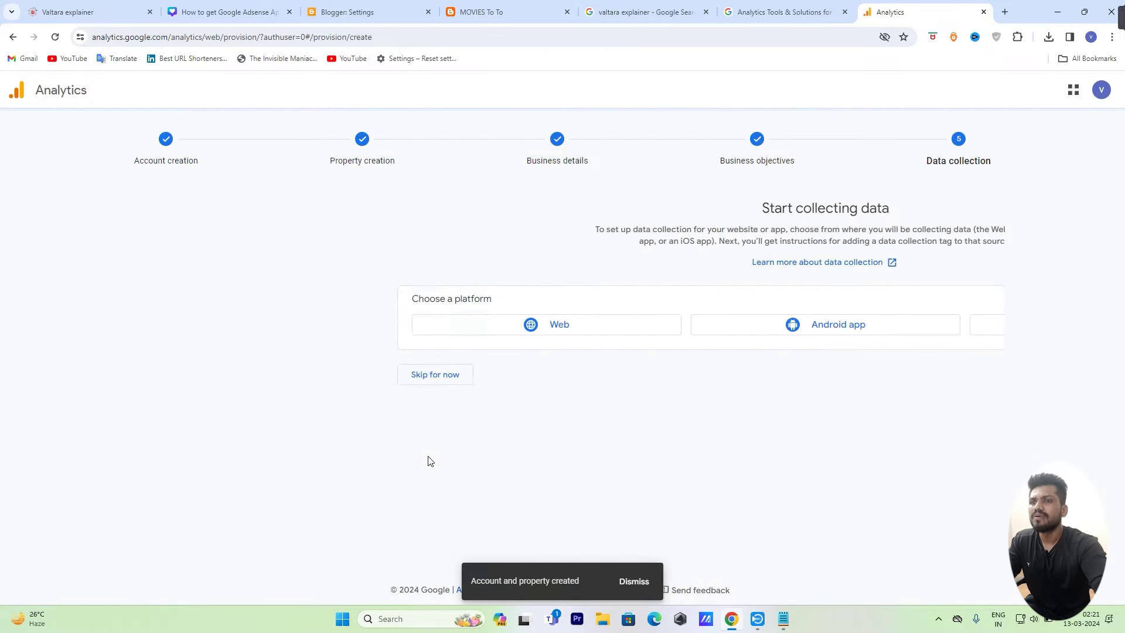
Step: Choose Web as the data collection platform and copy the full address of the MOVIES To To blog
{"action": "left_click", "coordinate": [317, 332]}
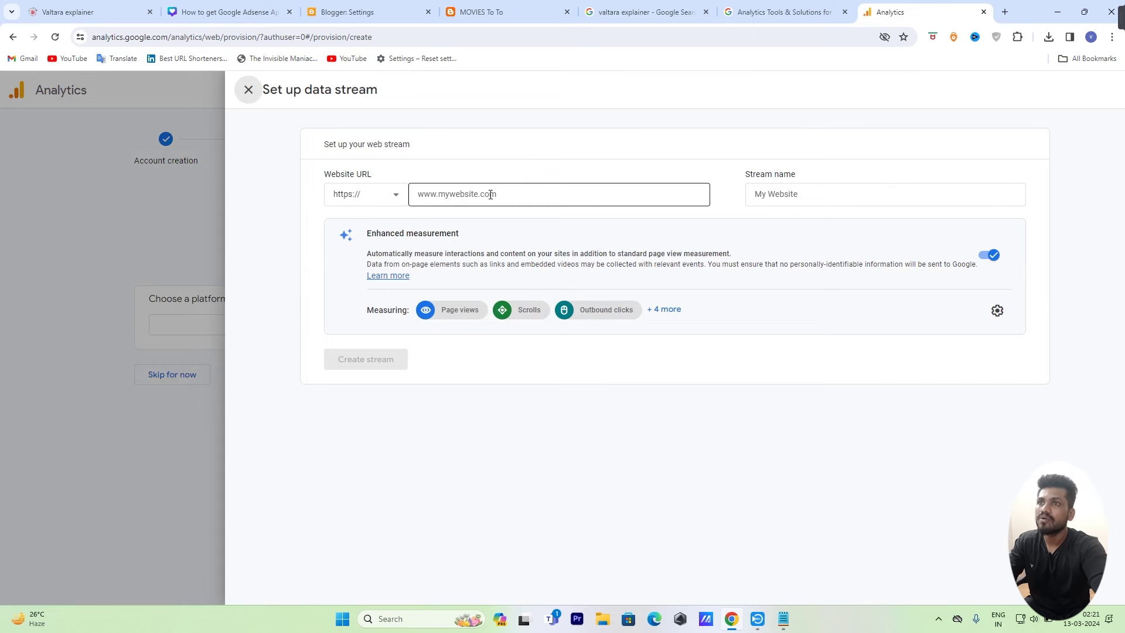
{"action": "left_click", "coordinate": [497, 10]}
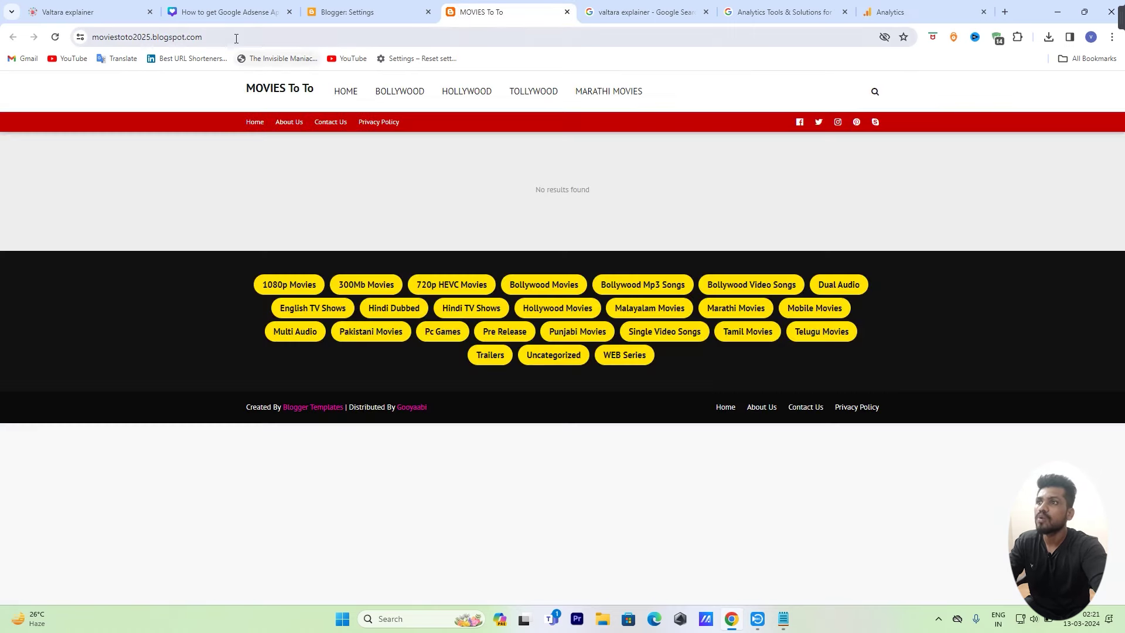
{"action": "left_click", "coordinate": [168, 38]}
{"action": "left_click_drag", "start_coordinate": [239, 41], "coordinate": [93, 39]}
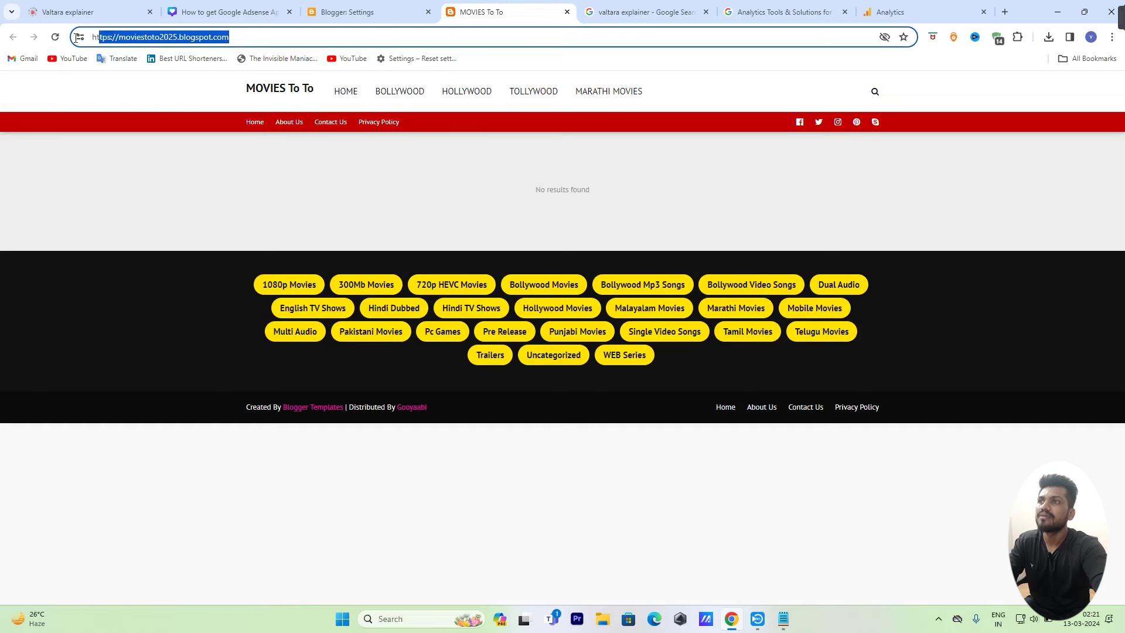
{"action": "right_click", "coordinate": [152, 41]}
{"action": "left_click", "coordinate": [201, 150]}
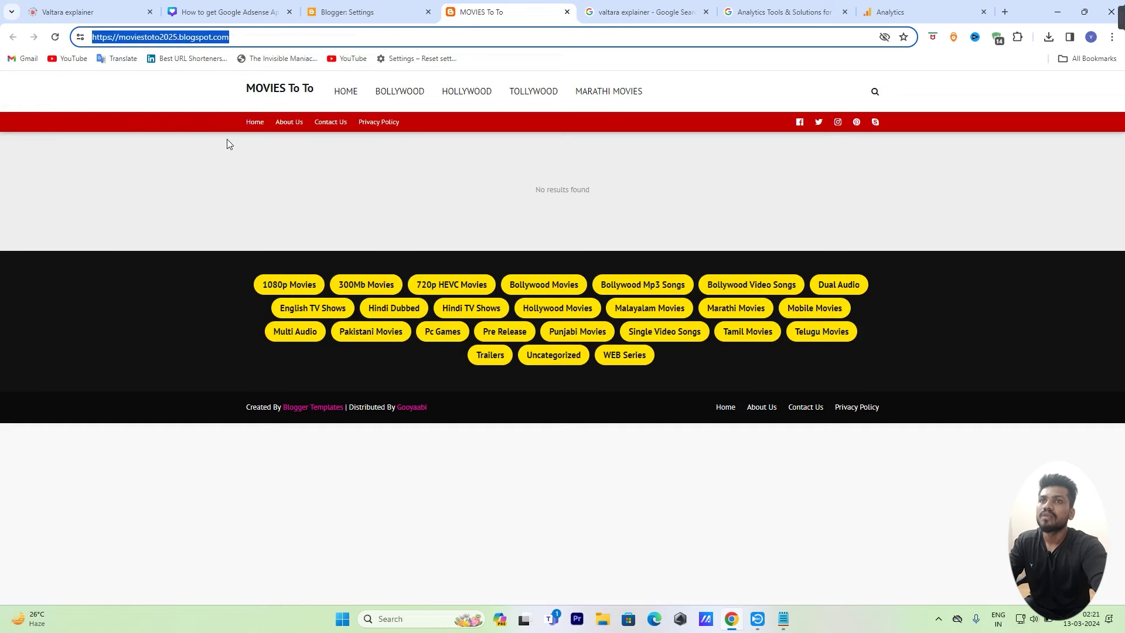
Step: Enter moviestoto2025.blogspot.com as the web stream's website URL, without the protocol prefix and trailing slash
{"action": "left_click", "coordinate": [643, 11]}
{"action": "left_click", "coordinate": [883, 13]}
{"action": "left_click", "coordinate": [508, 189]}
{"action": "right_click", "coordinate": [494, 191]}
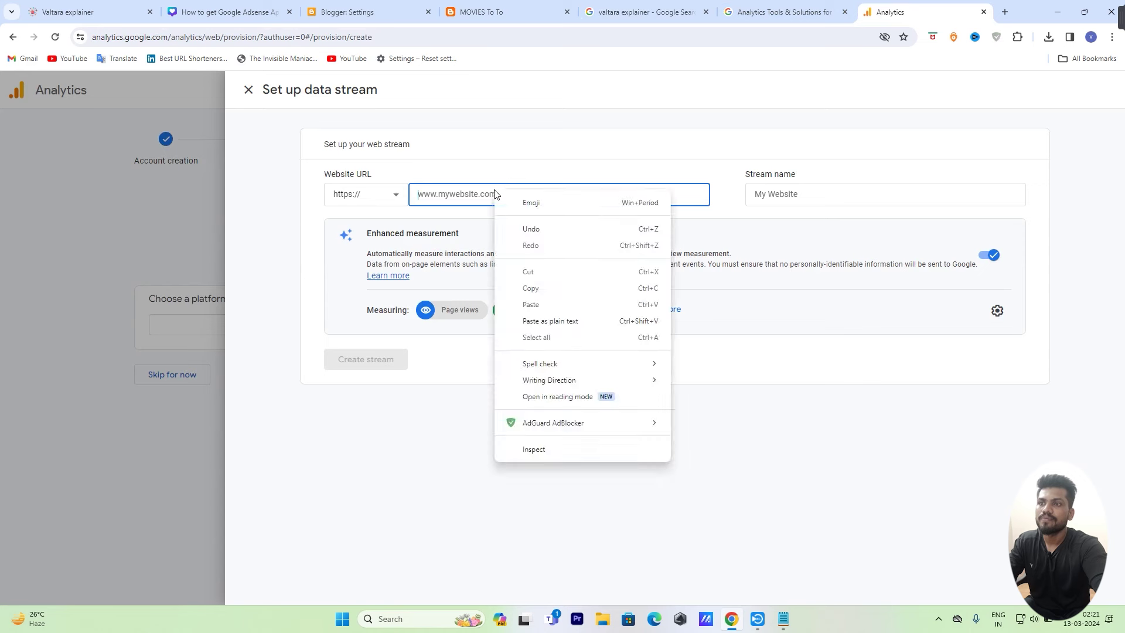
{"action": "left_click", "coordinate": [530, 304]}
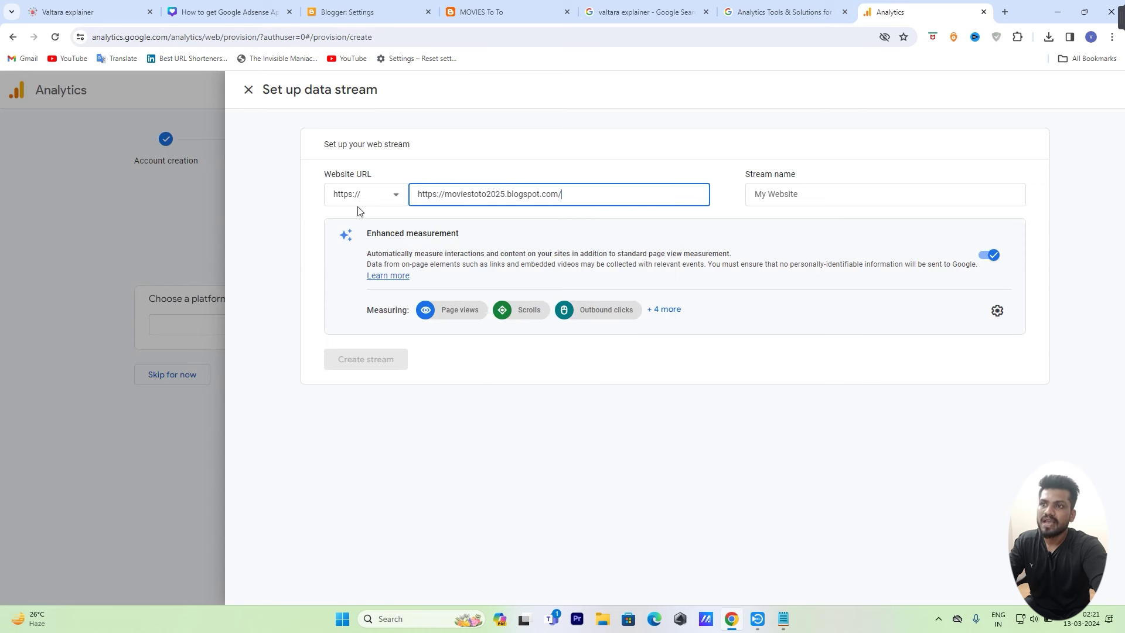
{"action": "left_click_drag", "start_coordinate": [446, 195], "coordinate": [417, 194]}
{"action": "key", "text": "BackSpace"}
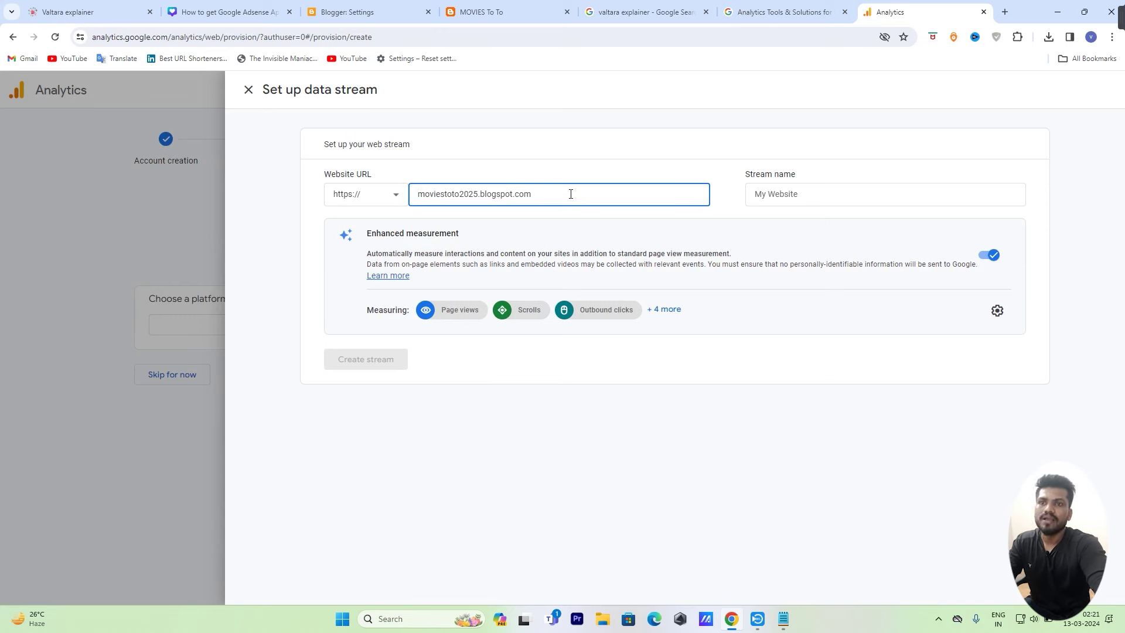
Step: Name the web stream "valtara to to" and create it
{"action": "left_click", "coordinate": [814, 197]}
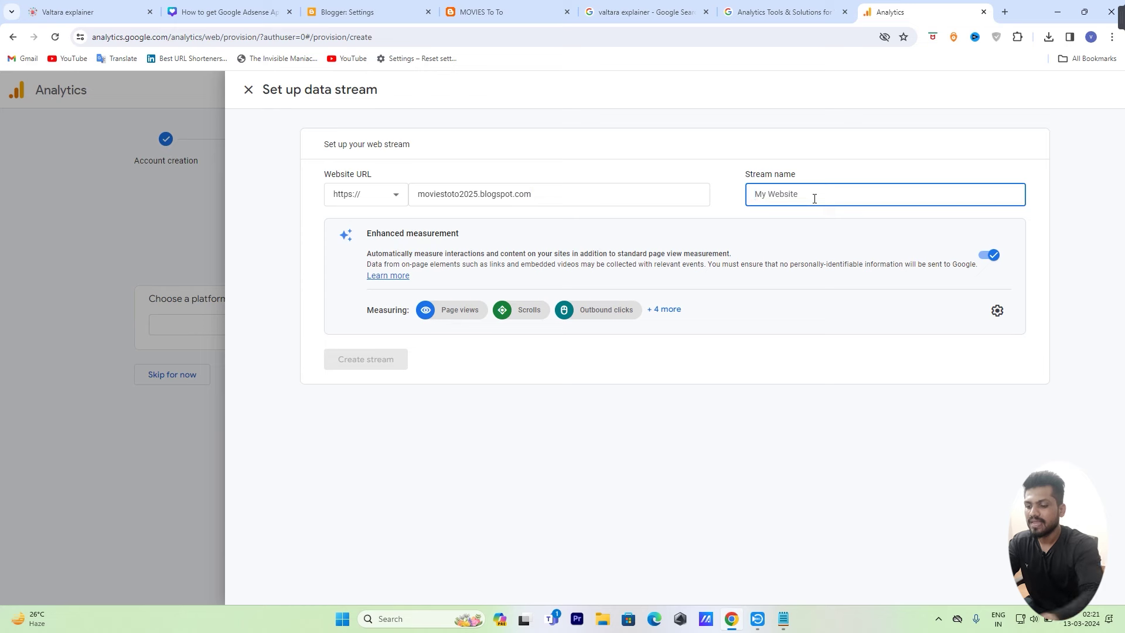
{"action": "type", "text": "valtar"}
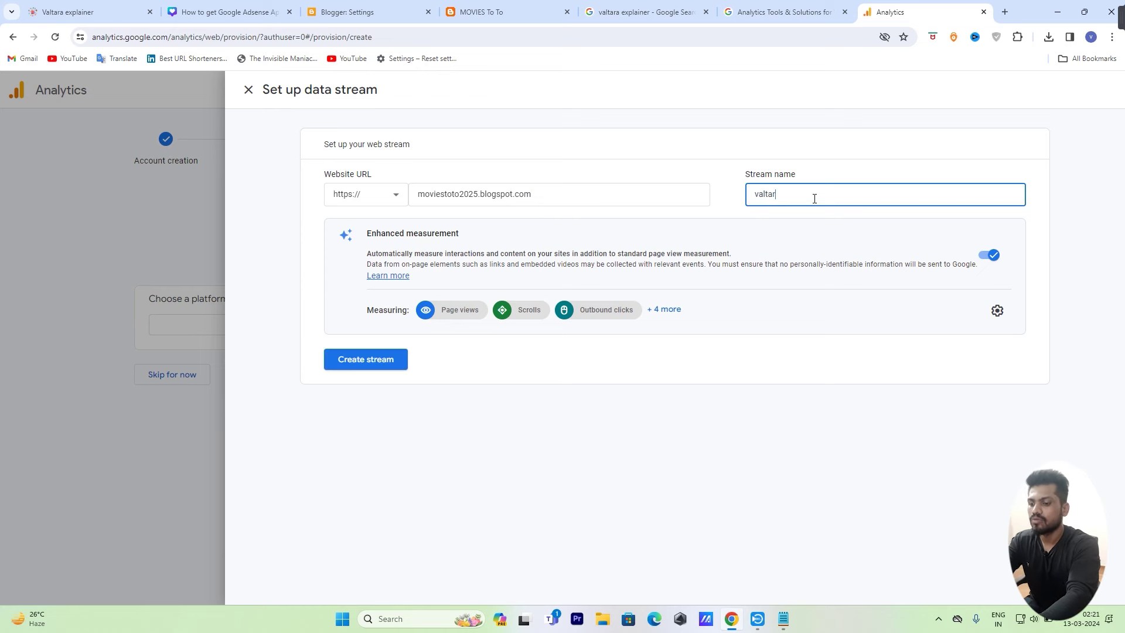
{"action": "type", "text": "a to to"}
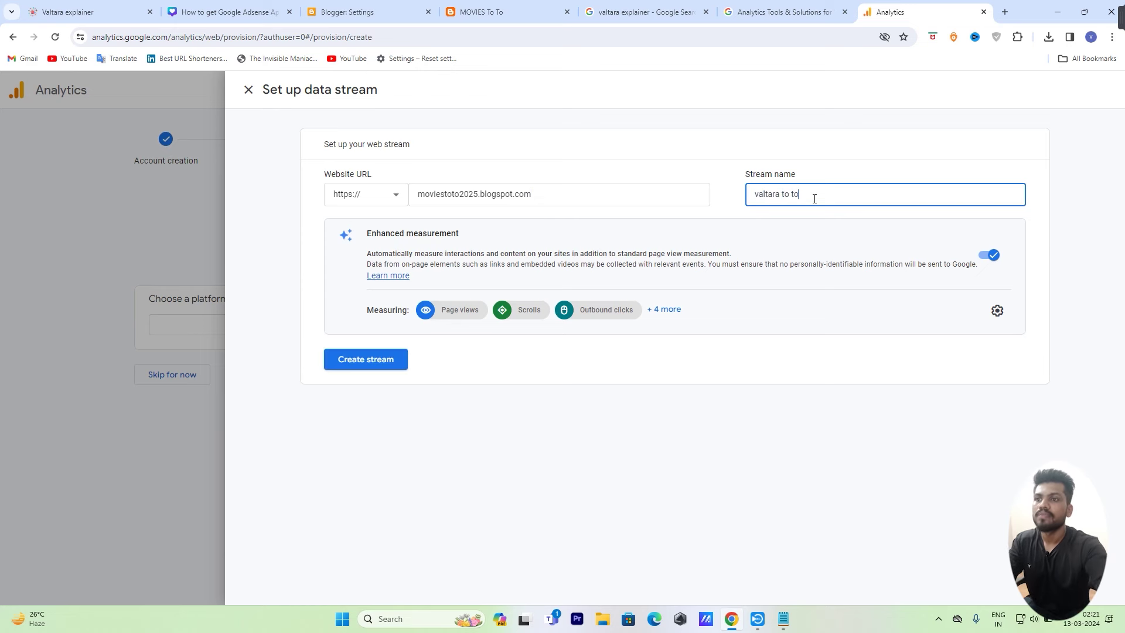
{"action": "left_click", "coordinate": [369, 361]}
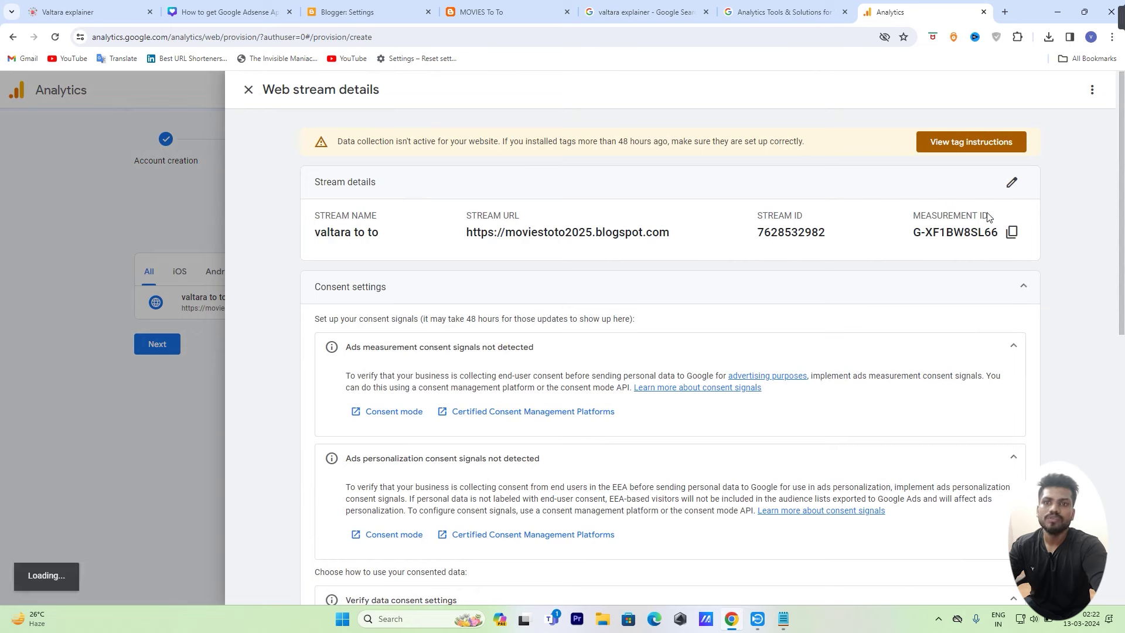
Step: Copy the new web stream's measurement ID from its stream details
{"action": "left_click_drag", "start_coordinate": [913, 219], "coordinate": [1011, 220]}
{"action": "left_click", "coordinate": [1009, 220]}
{"action": "left_click", "coordinate": [1012, 232]}
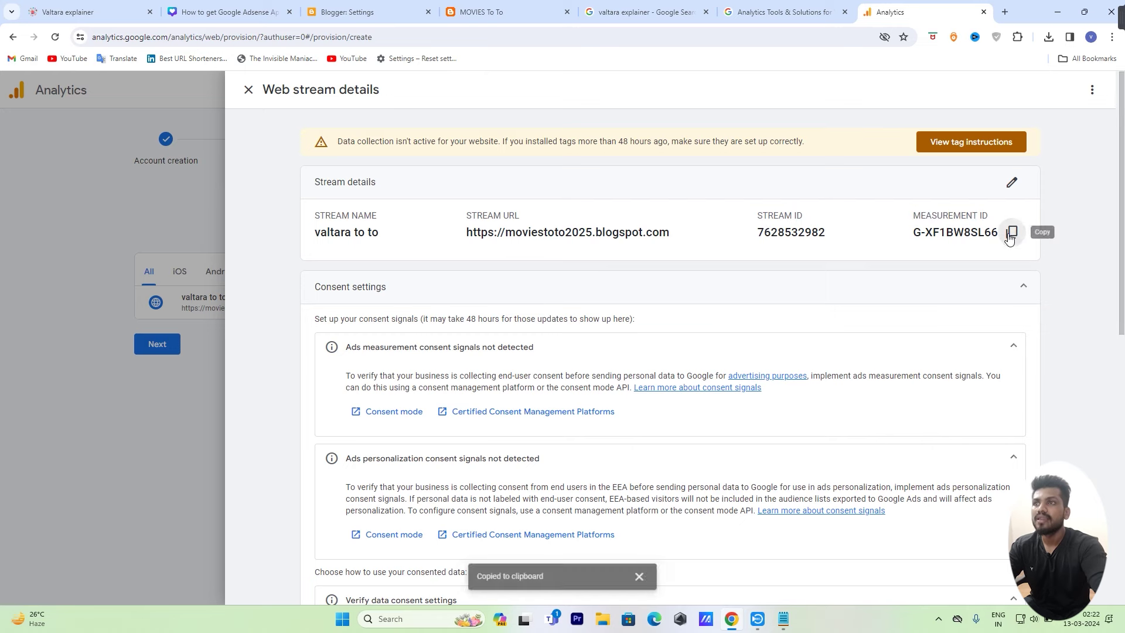
Step: Paste the copied measurement ID as the blog's Google Analytics Measurement ID in the Blogger settings and save it
{"action": "left_click", "coordinate": [362, 13]}
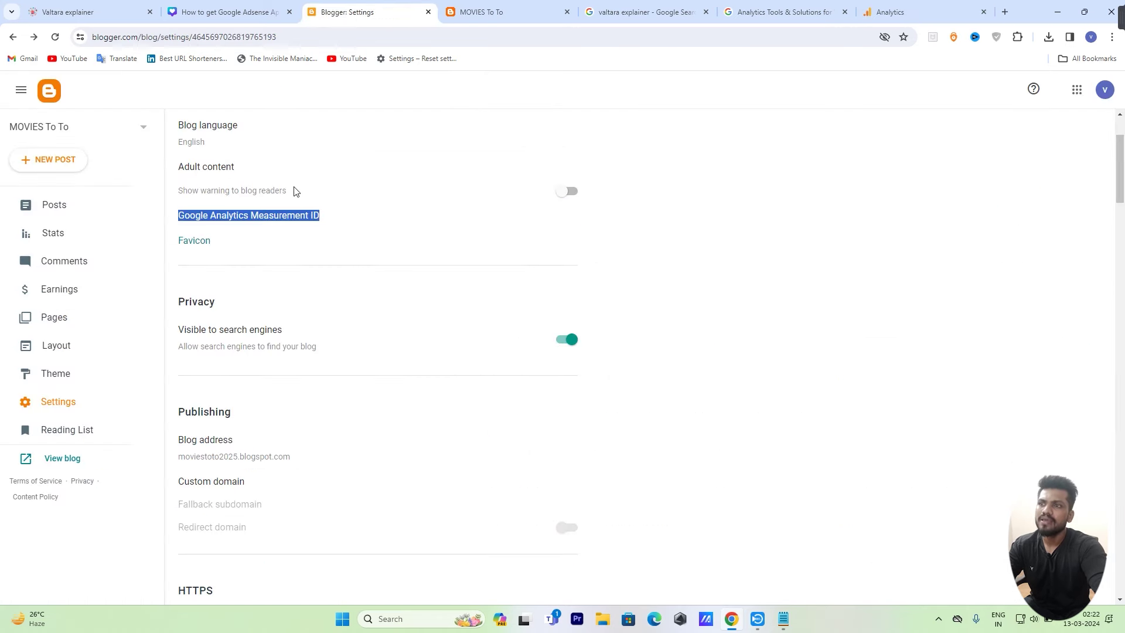
{"action": "left_click", "coordinate": [260, 215]}
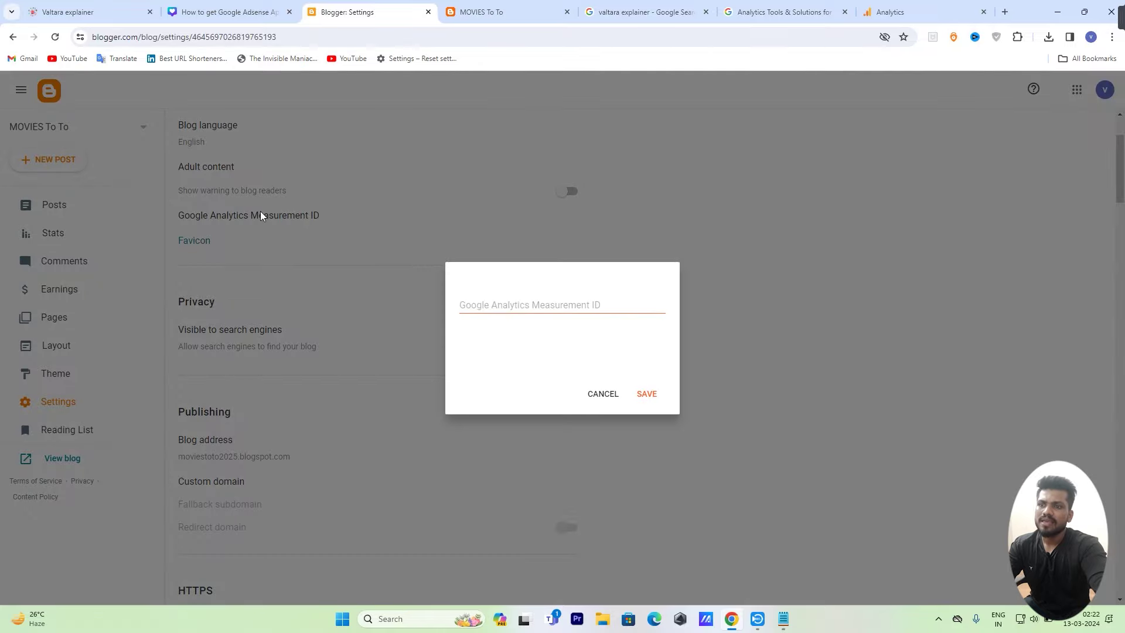
{"action": "right_click", "coordinate": [505, 301]}
{"action": "left_click", "coordinate": [540, 414]}
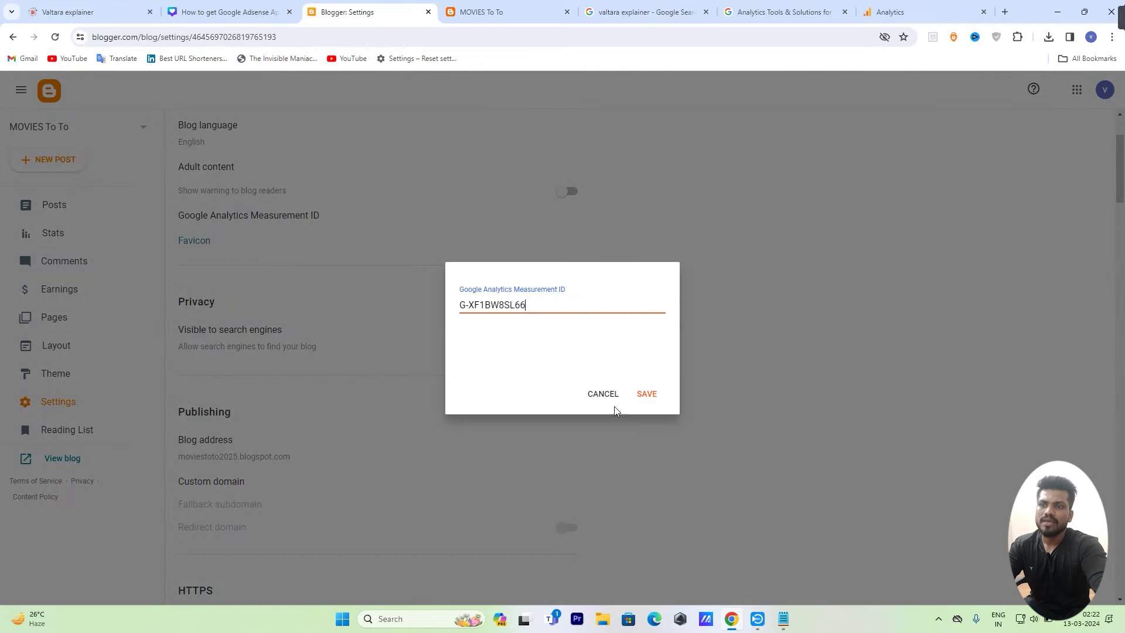
{"action": "left_click", "coordinate": [646, 394]}
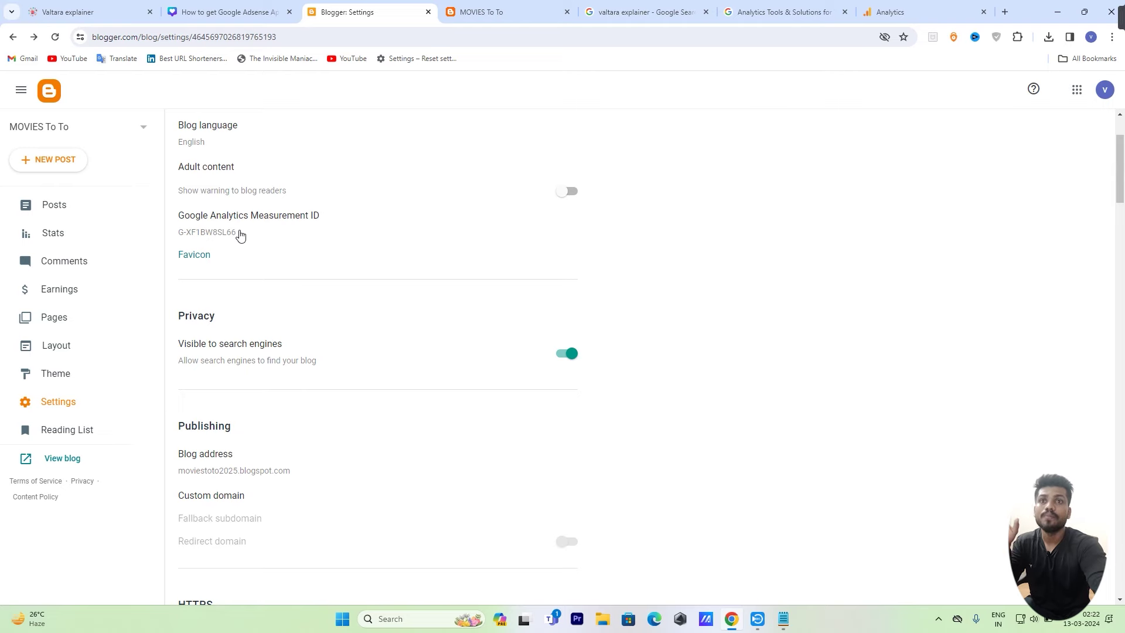
Step: Return to Google Analytics, finish the data collection setup and continue to the Analytics home page
{"action": "left_click", "coordinate": [917, 10]}
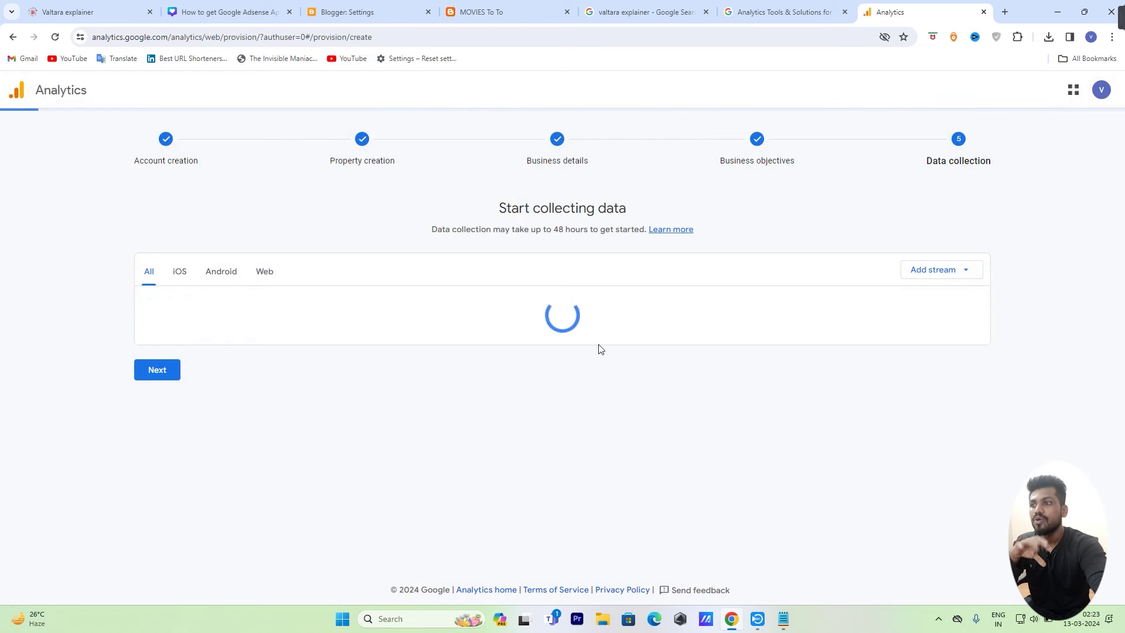
{"action": "left_click", "coordinate": [167, 354]}
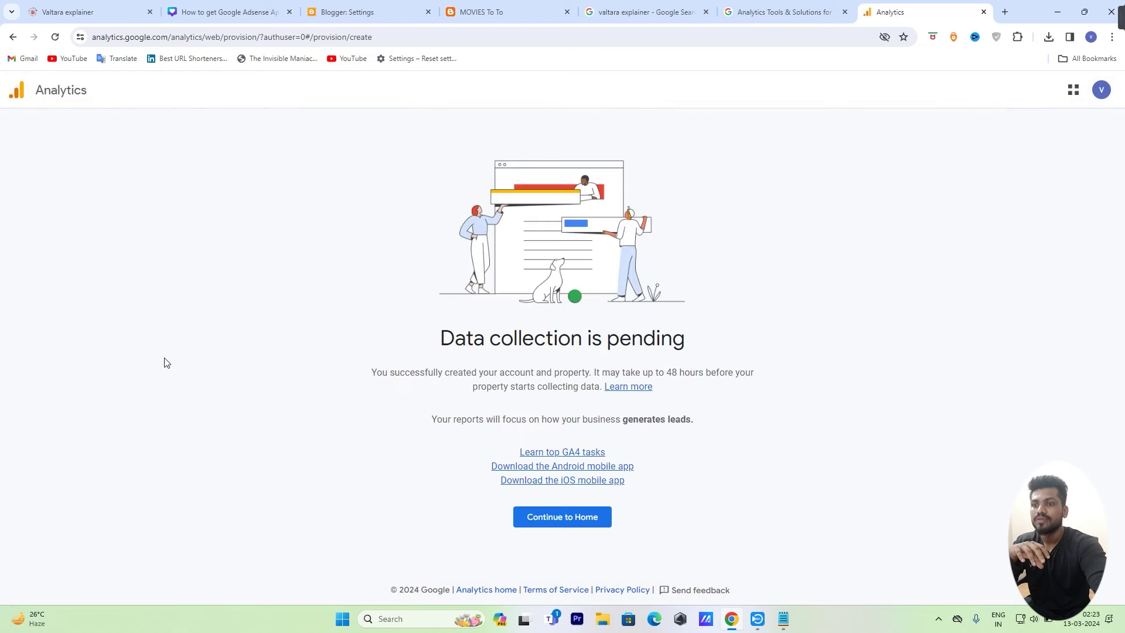
{"action": "left_click", "coordinate": [563, 527]}
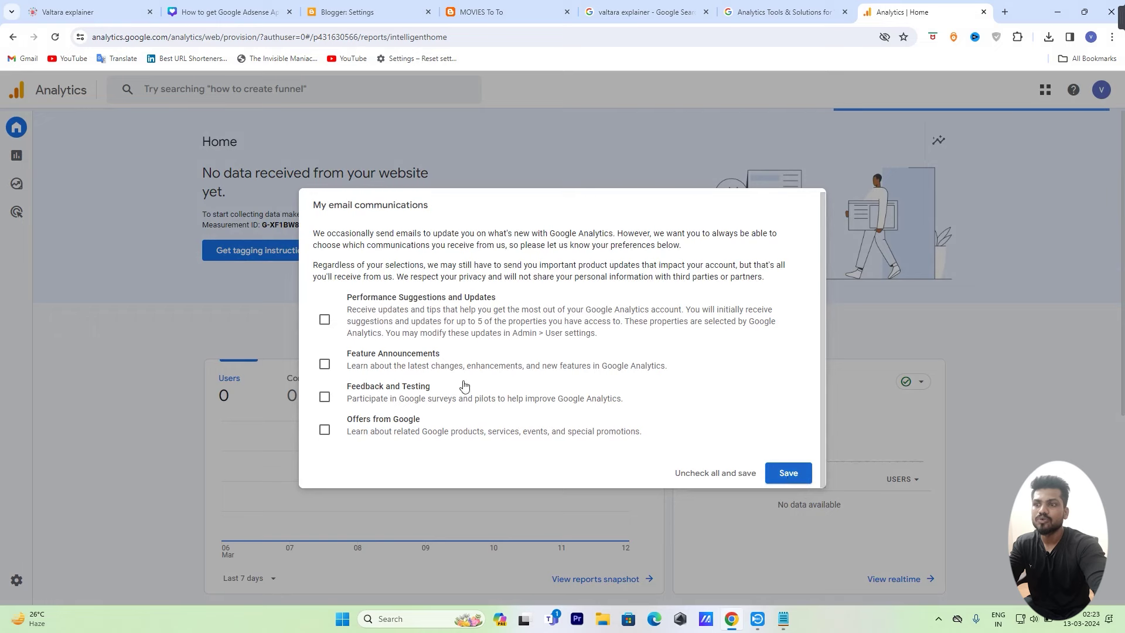
Step: Opt in to all four Google Analytics email communications, from Performance Suggestions and Updates to Offers from Google, and save the preferences
{"action": "left_click", "coordinate": [325, 319]}
{"action": "left_click", "coordinate": [325, 364]}
{"action": "left_click", "coordinate": [324, 396]}
{"action": "left_click", "coordinate": [325, 429]}
{"action": "left_click", "coordinate": [789, 472]}
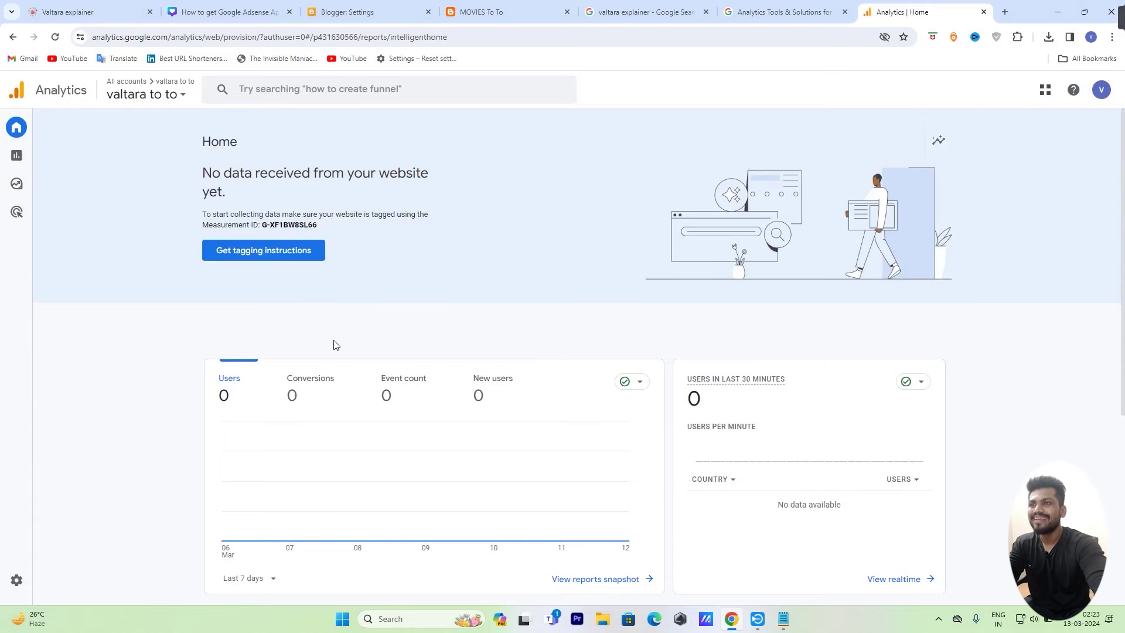
Step: Look over the Analytics home page and view the Reports snapshot of the new property
{"action": "scroll", "coordinate": [334, 344], "scroll_direction": "down", "scroll_amount": 4}
{"action": "scroll", "coordinate": [417, 351], "scroll_direction": "up", "scroll_amount": 4}
{"action": "mouse_move", "coordinate": [5, 145]}
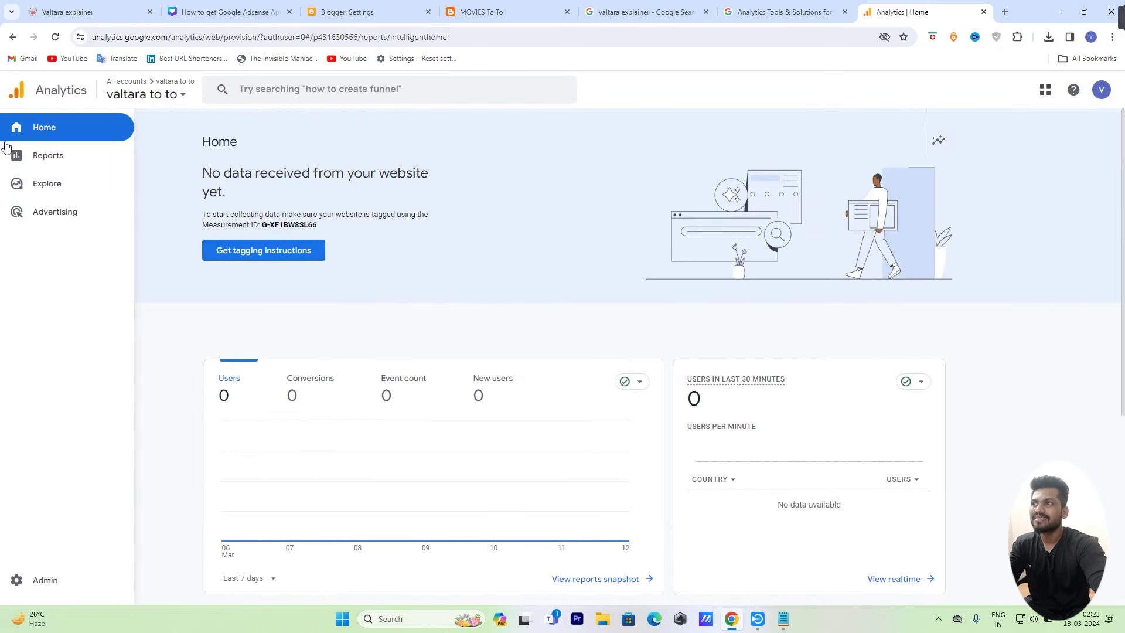
{"action": "left_click", "coordinate": [55, 157]}
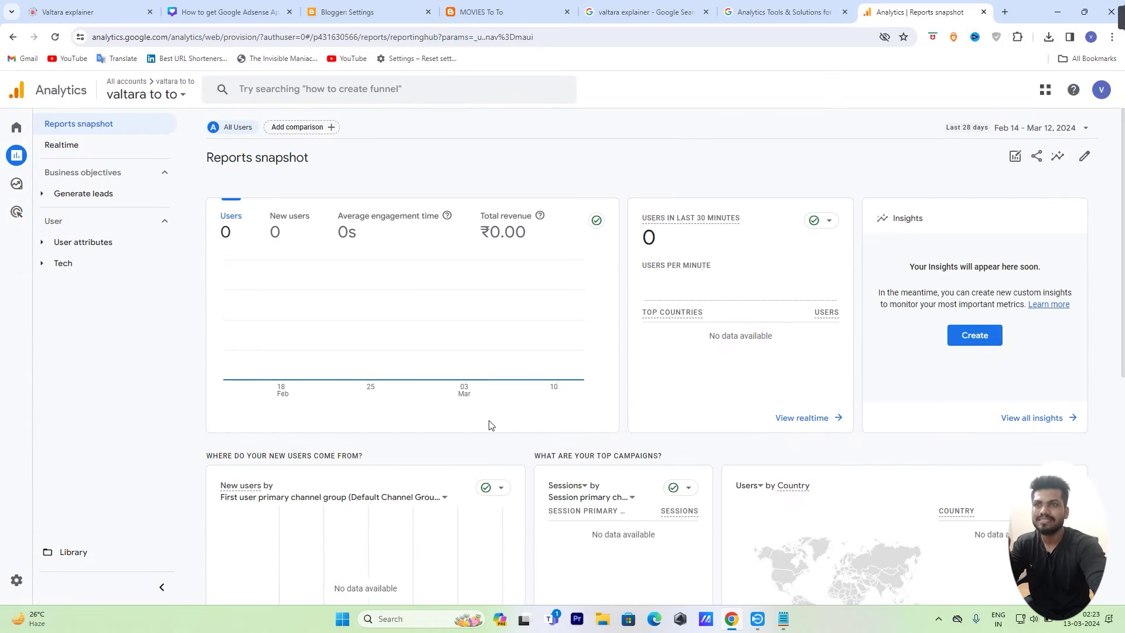
Step: Close the Google Analytics and Google search pages, return to the Blogger settings and open the blog's favicon configuration
{"action": "left_click", "coordinate": [984, 12]}
{"action": "left_click", "coordinate": [845, 12]}
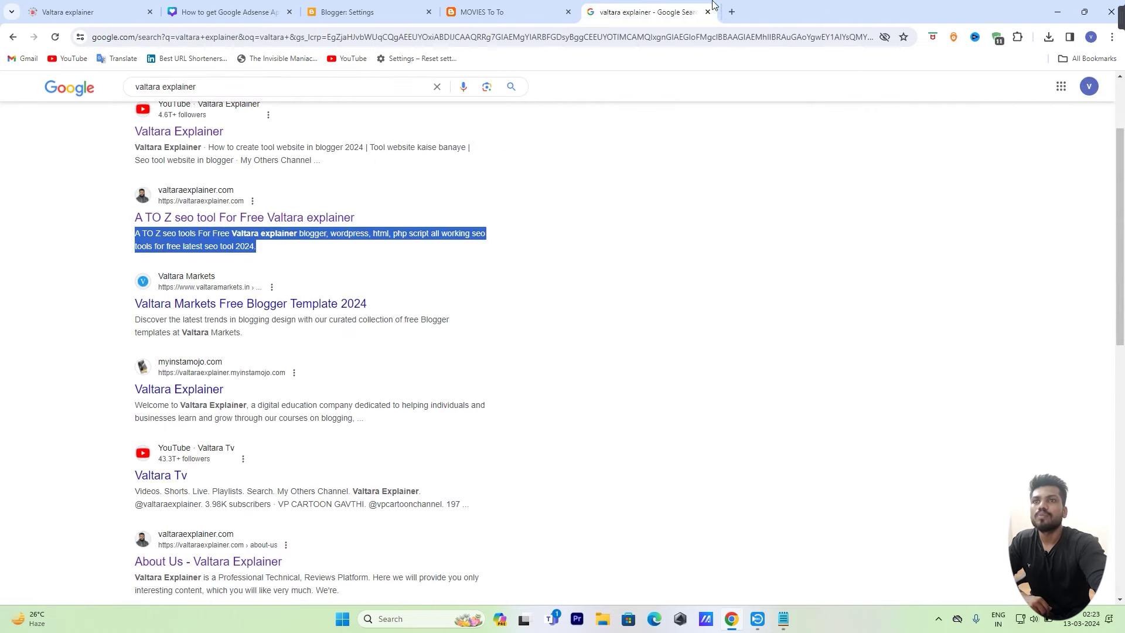
{"action": "left_click", "coordinate": [707, 12]}
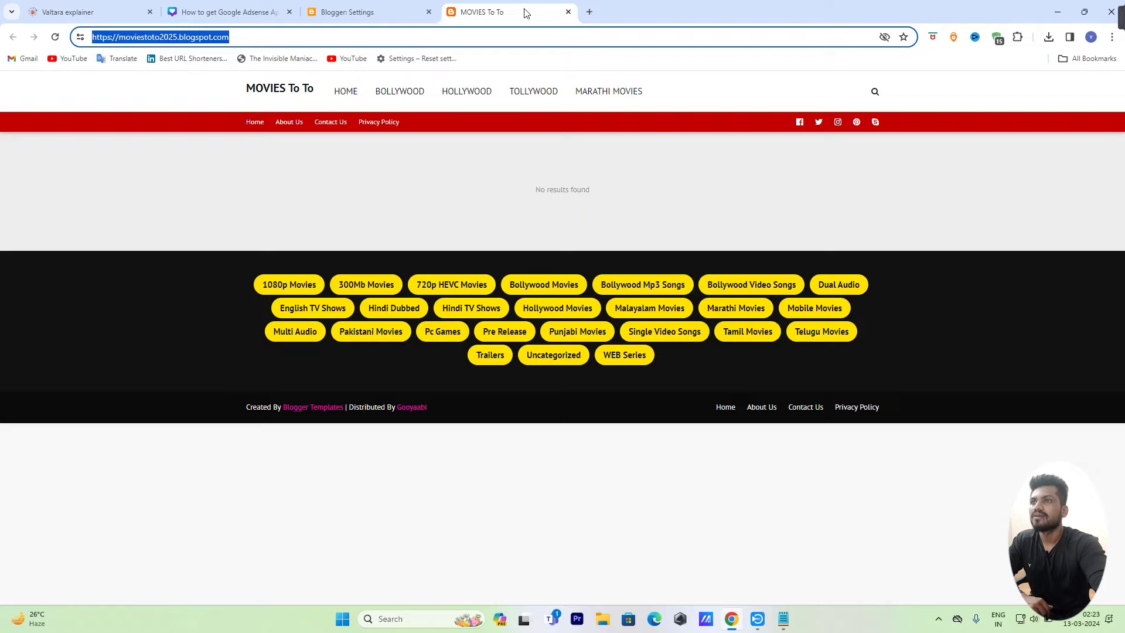
{"action": "left_click", "coordinate": [349, 8]}
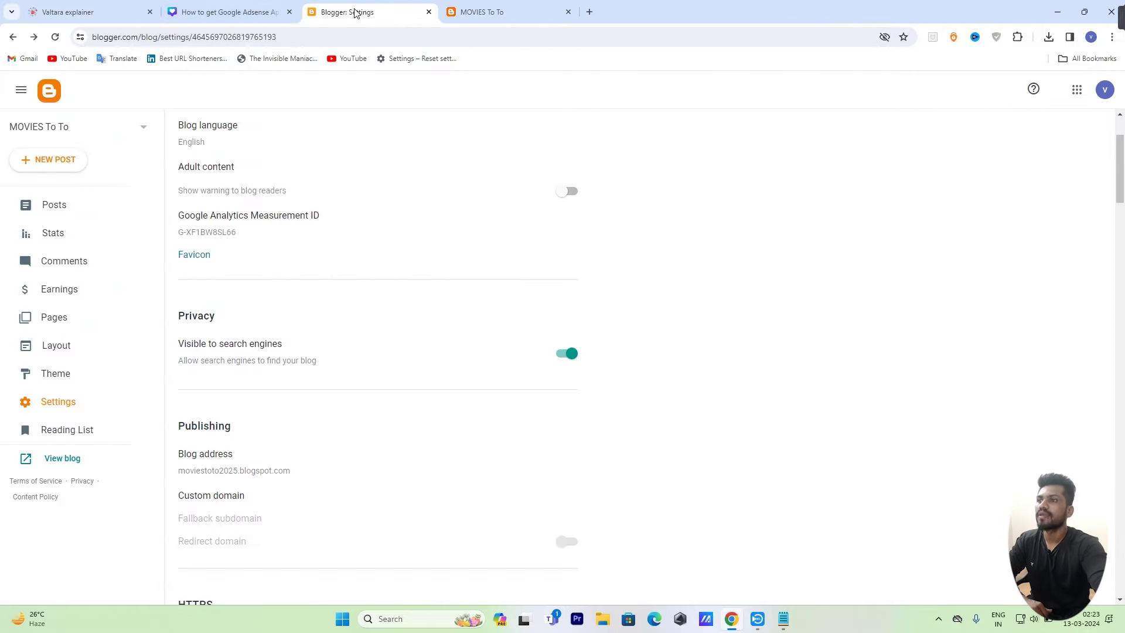
{"action": "left_click", "coordinate": [196, 255]}
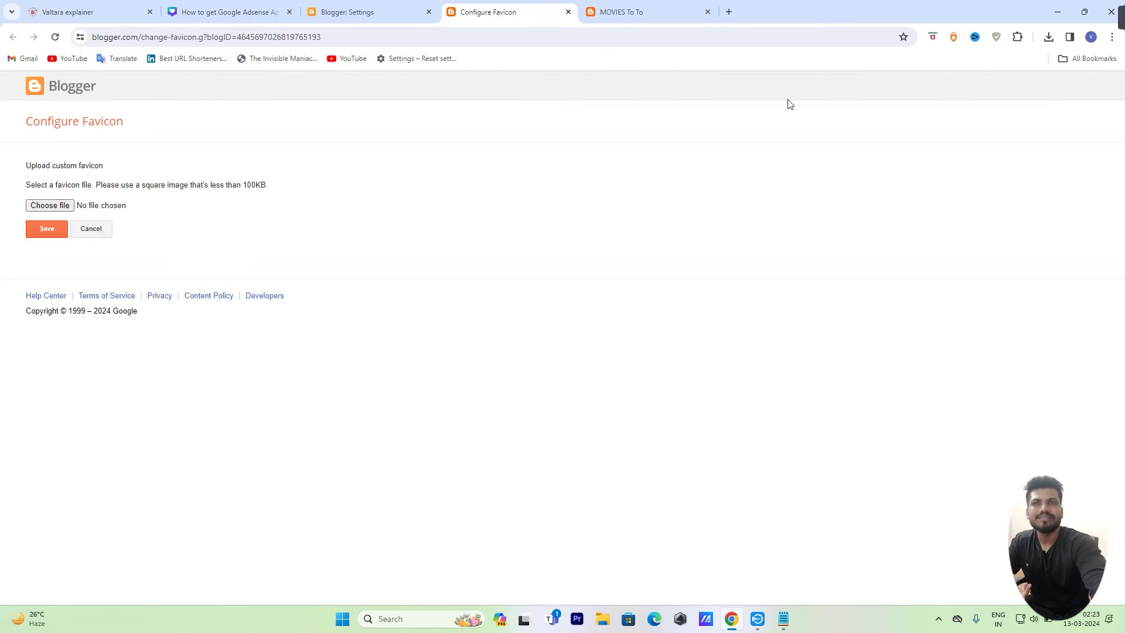
Step: Search Google for "favicon" on a new page and open the text-based favicon generator on favicon.io
{"action": "left_click", "coordinate": [729, 12]}
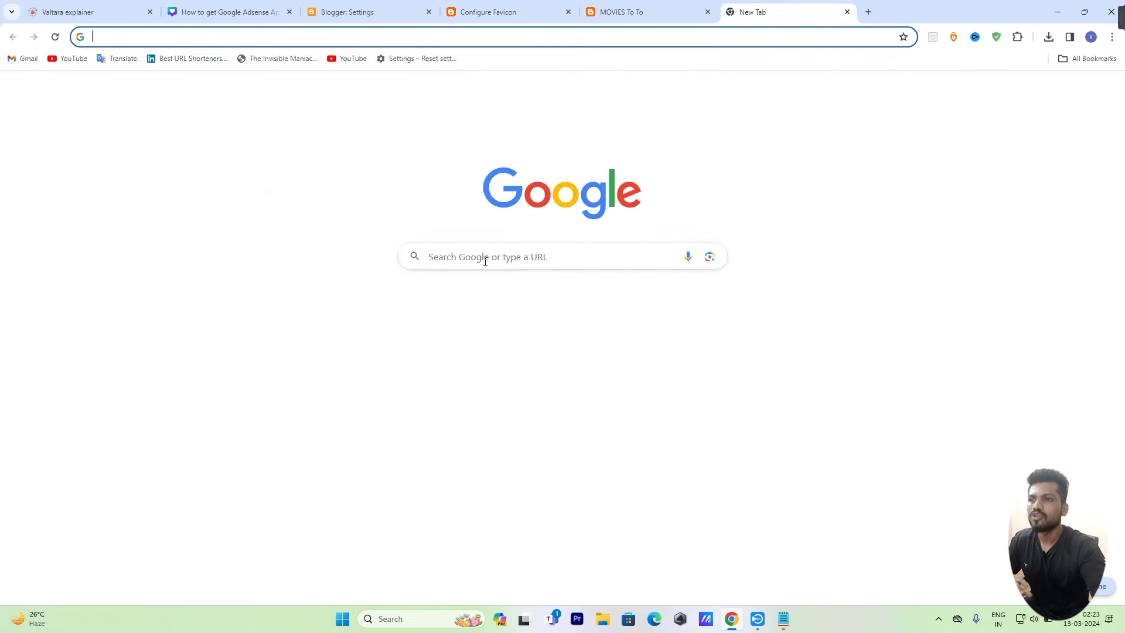
{"action": "left_click", "coordinate": [482, 259]}
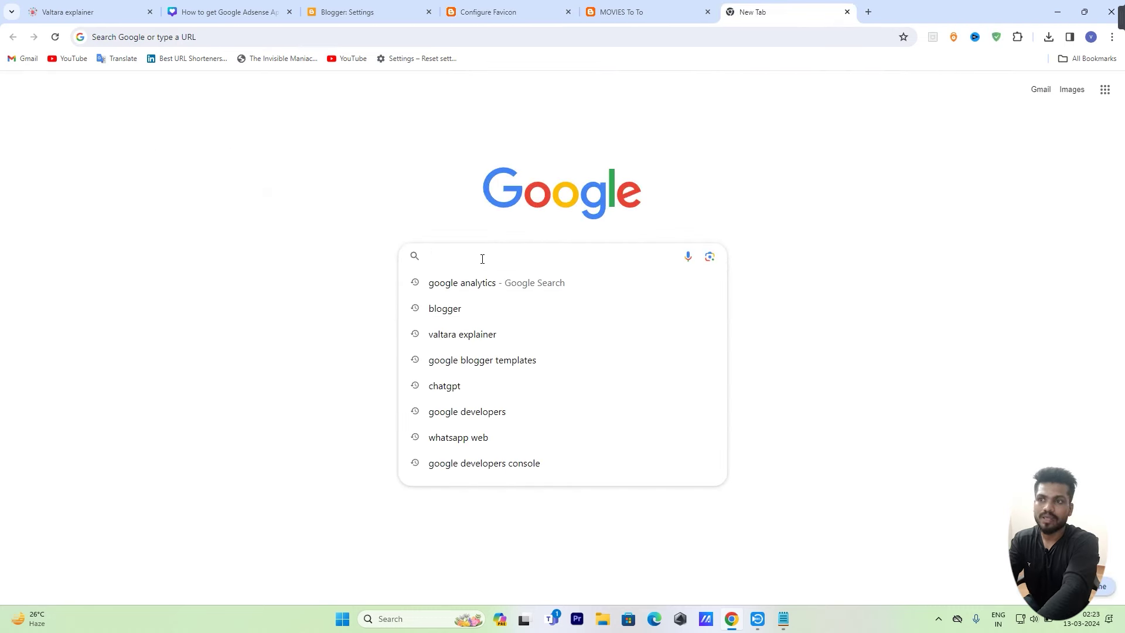
{"action": "type", "text": "fivi"}
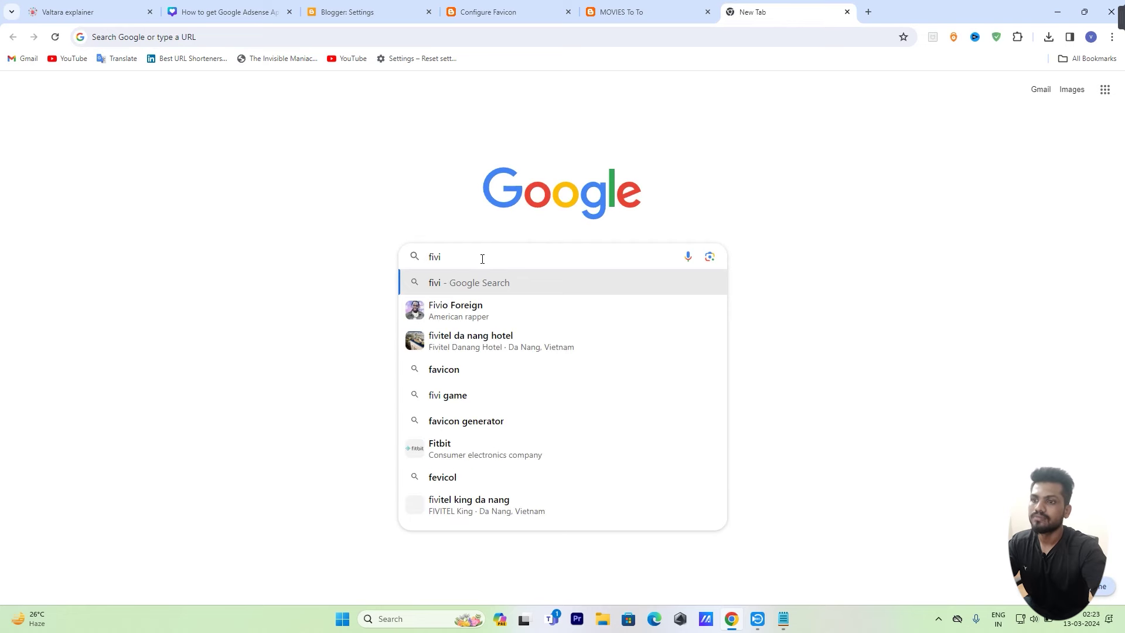
{"action": "left_click", "coordinate": [473, 370]}
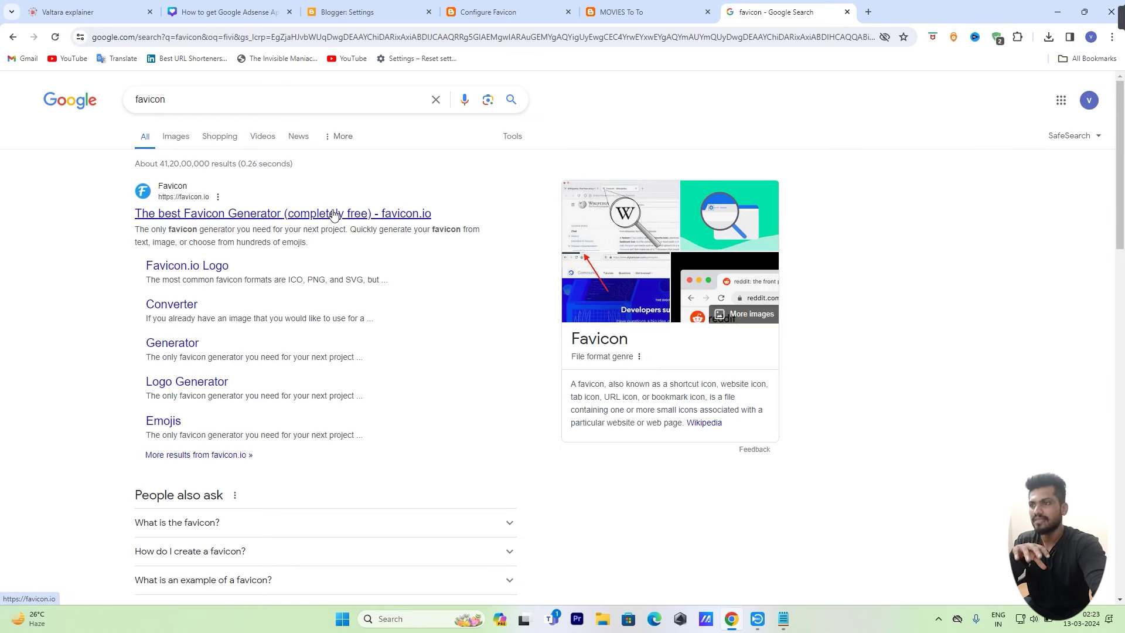
{"action": "left_click", "coordinate": [354, 214]}
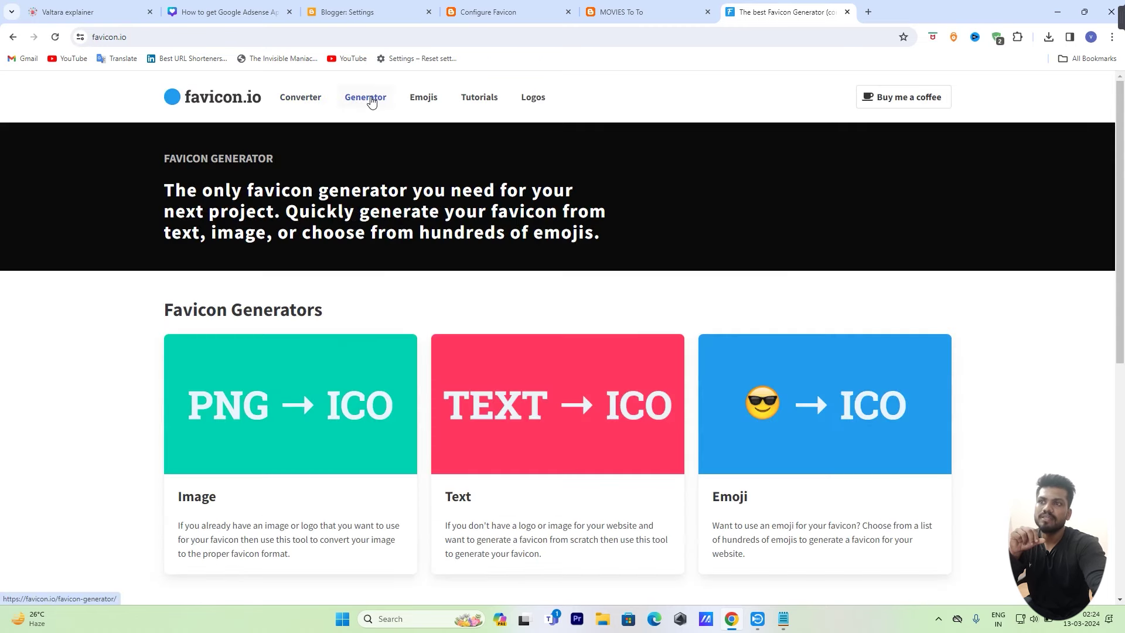
{"action": "left_click", "coordinate": [370, 100]}
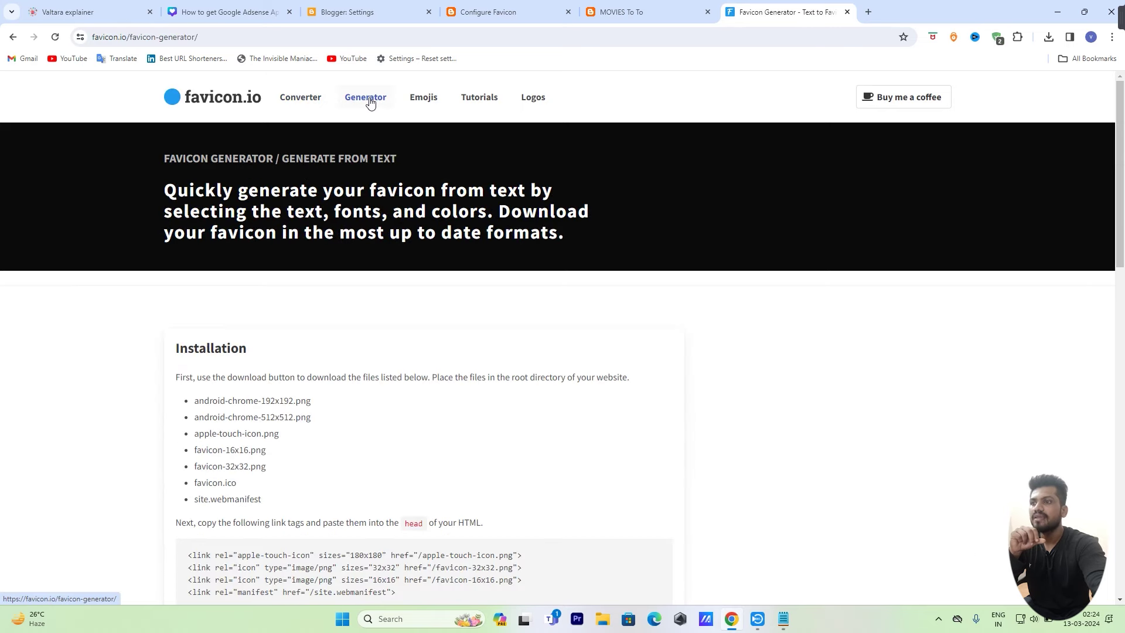
Step: Set the favicon text to "m" and download the generated favicon package
{"action": "scroll", "coordinate": [330, 287], "scroll_direction": "down", "scroll_amount": 1}
{"action": "left_click_drag", "start_coordinate": [199, 374], "coordinate": [165, 382]}
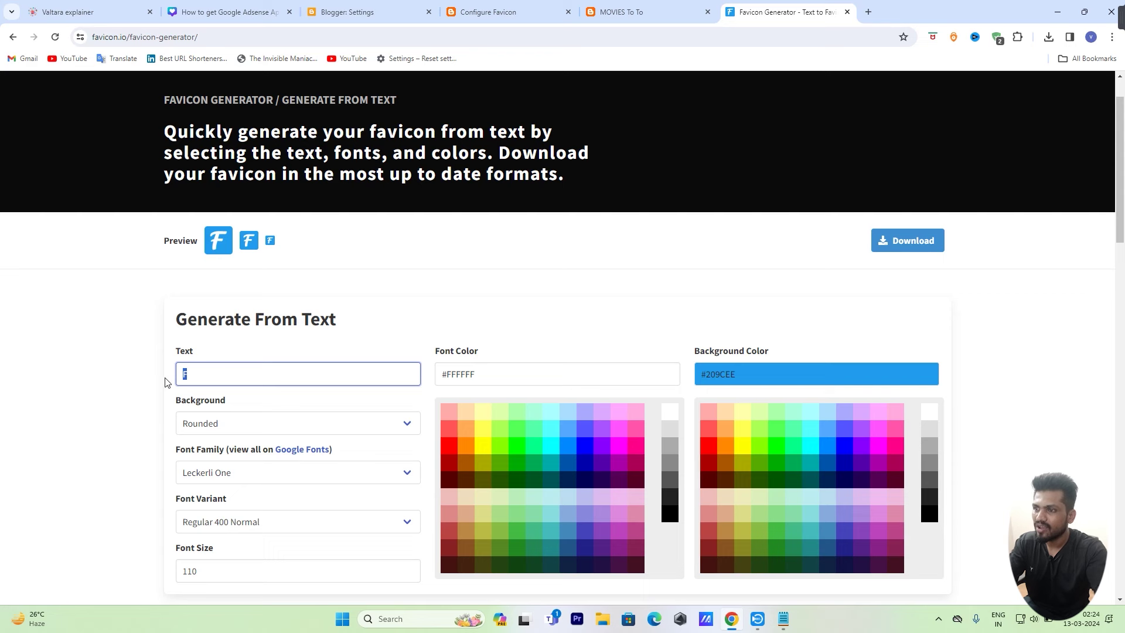
{"action": "type", "text": "v"}
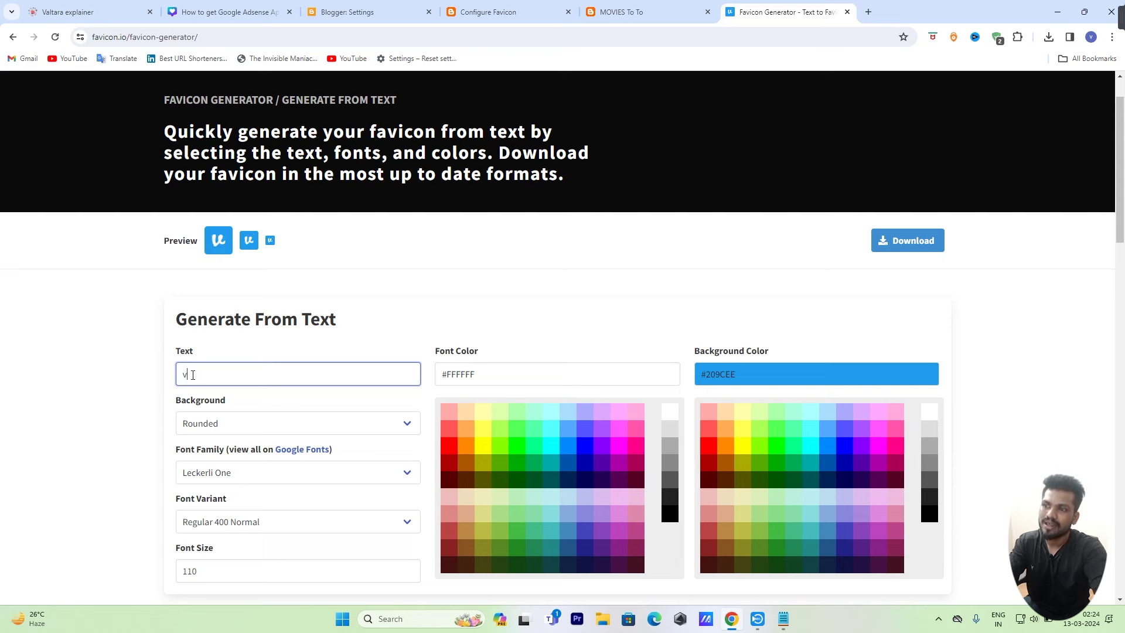
{"action": "key", "text": "BackSpace"}
{"action": "type", "text": "m"}
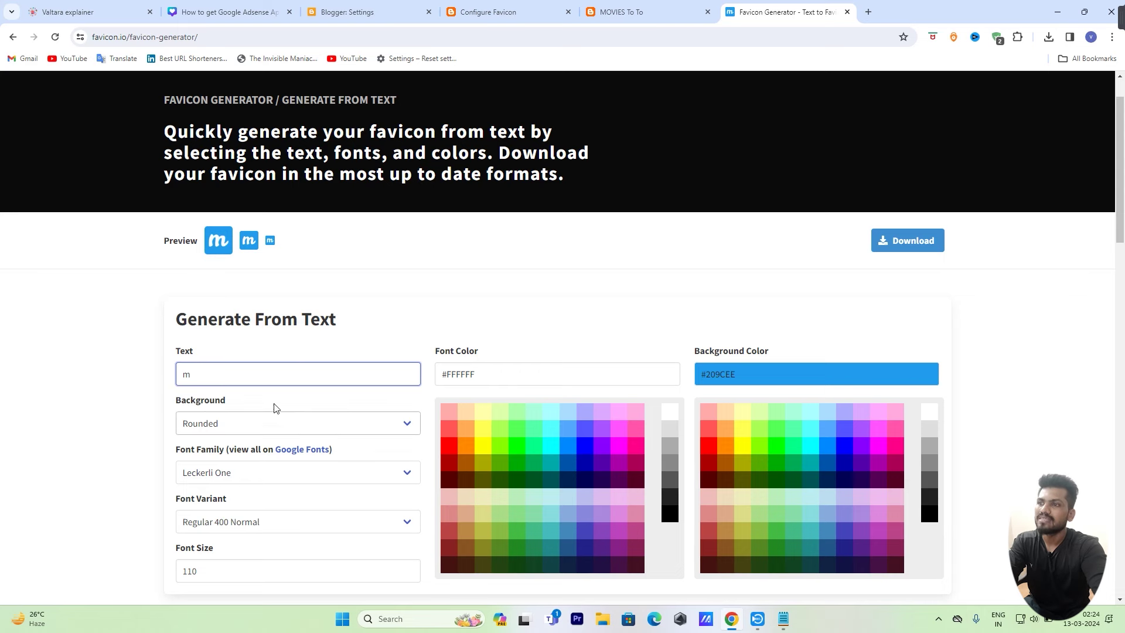
{"action": "scroll", "coordinate": [275, 405], "scroll_direction": "down", "scroll_amount": 2}
{"action": "left_click", "coordinate": [238, 306]}
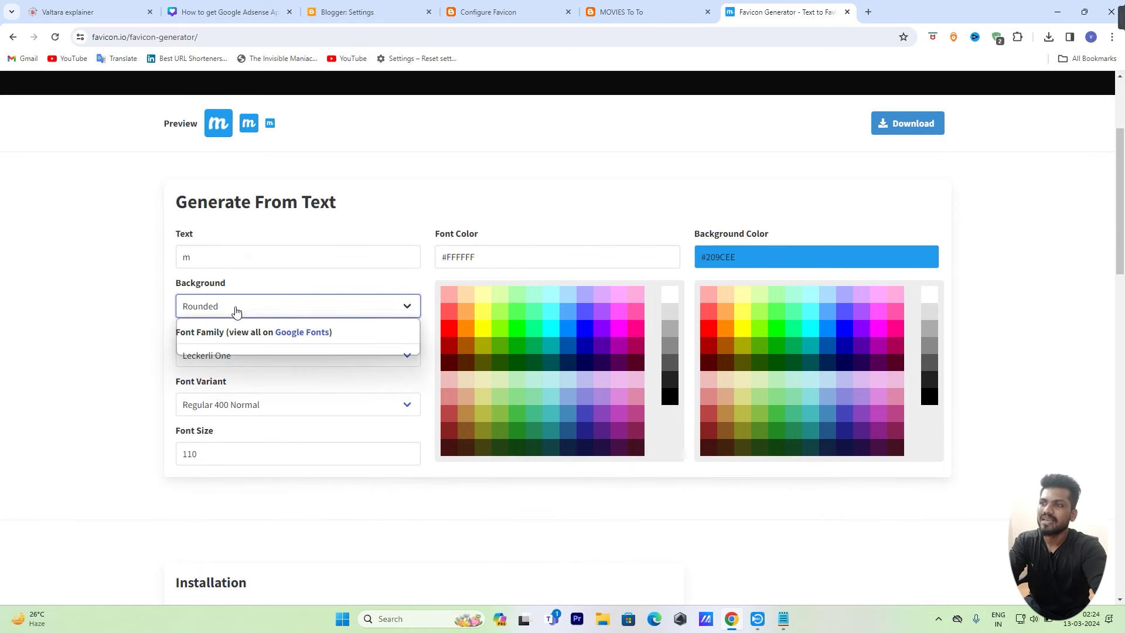
{"action": "left_click", "coordinate": [115, 338]}
{"action": "left_click", "coordinate": [918, 134]}
Step: Locate the downloaded favicon_io (1).zip in the Downloads folder and extract it there to its own favicon_io (1) folder
{"action": "left_click", "coordinate": [1049, 39]}
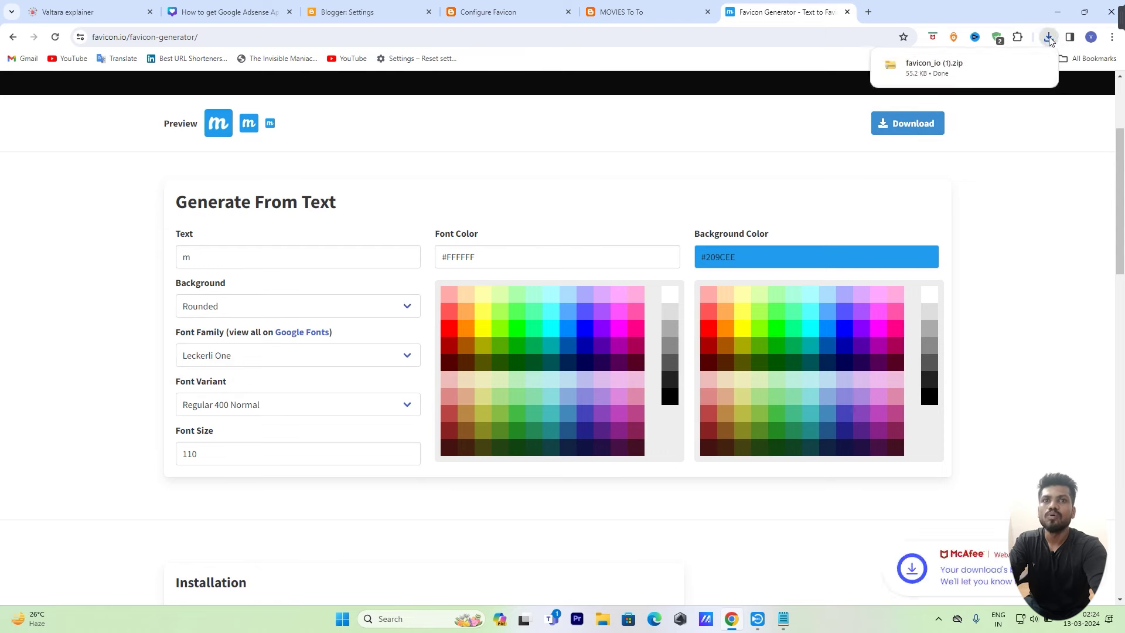
{"action": "left_click", "coordinate": [1049, 39]}
{"action": "left_click", "coordinate": [1049, 39]}
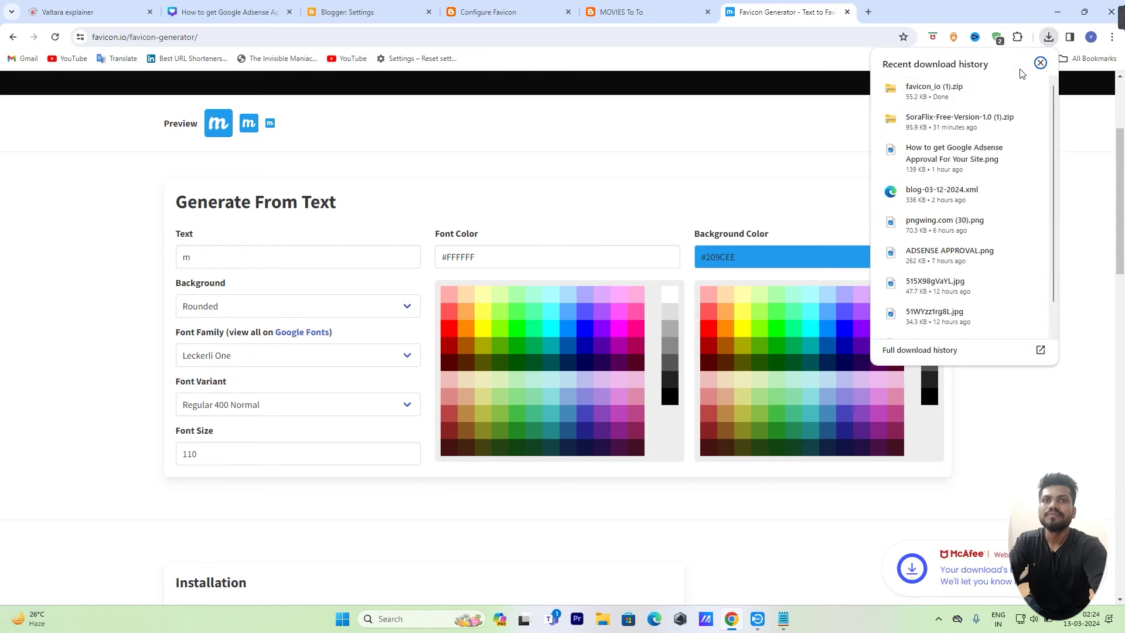
{"action": "left_click", "coordinate": [1006, 92]}
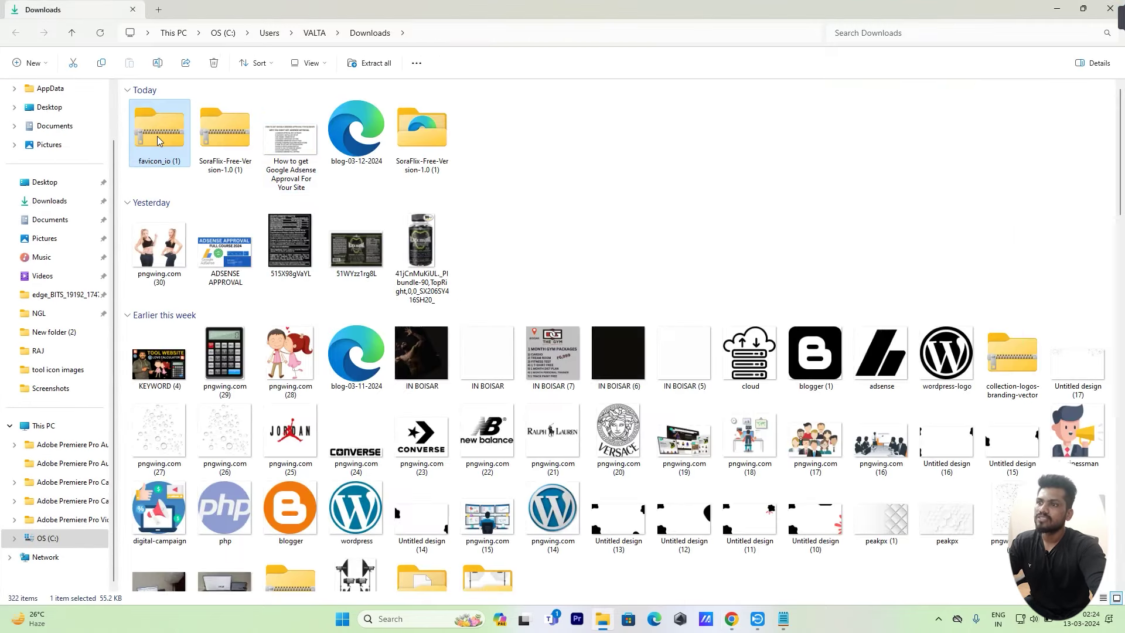
{"action": "right_click", "coordinate": [159, 141]}
{"action": "left_click", "coordinate": [199, 268]}
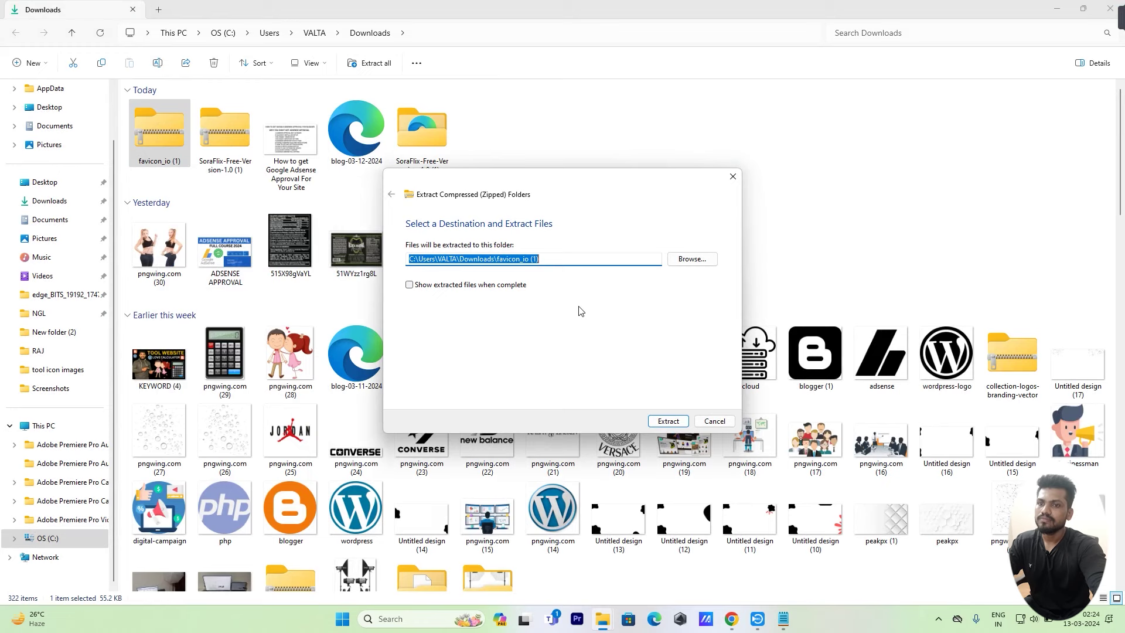
{"action": "left_click", "coordinate": [668, 420]}
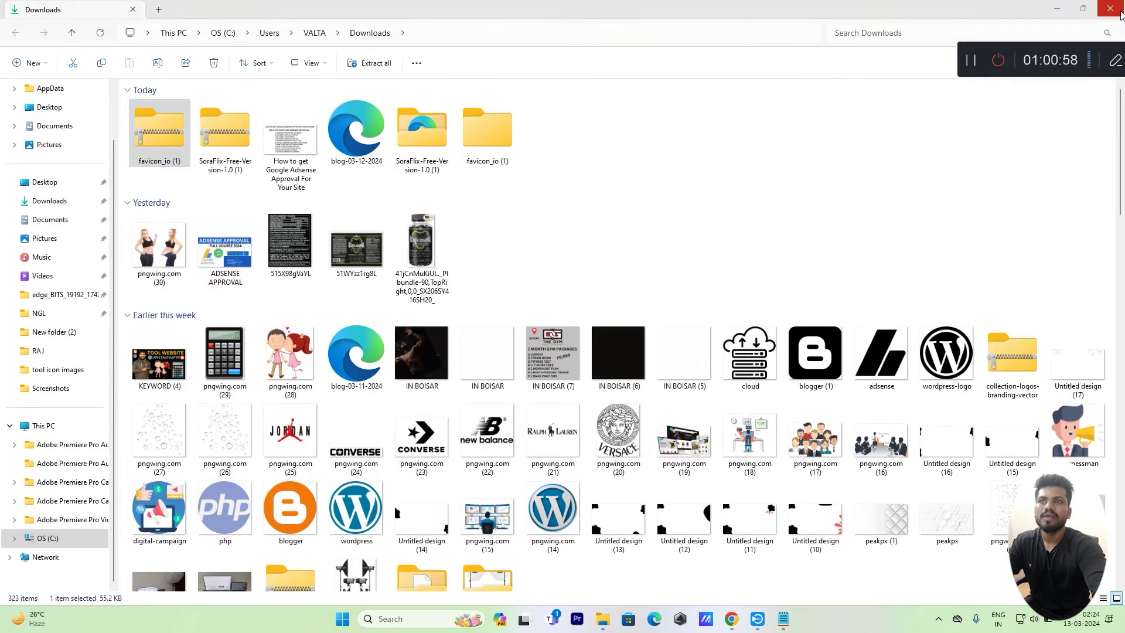
{"action": "left_click", "coordinate": [1115, 10]}
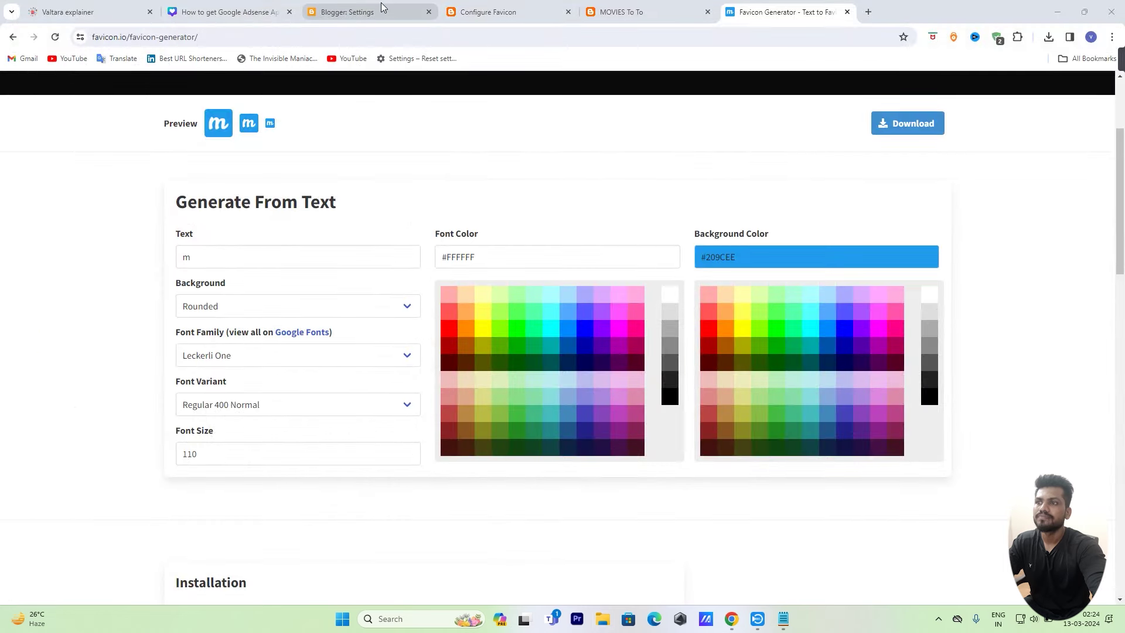
Step: Upload favicon-32x32.png from the extracted favicon_io (1) folder as the blog's custom favicon in Blogger and save it
{"action": "left_click", "coordinate": [381, 9]}
{"action": "left_click", "coordinate": [463, 12]}
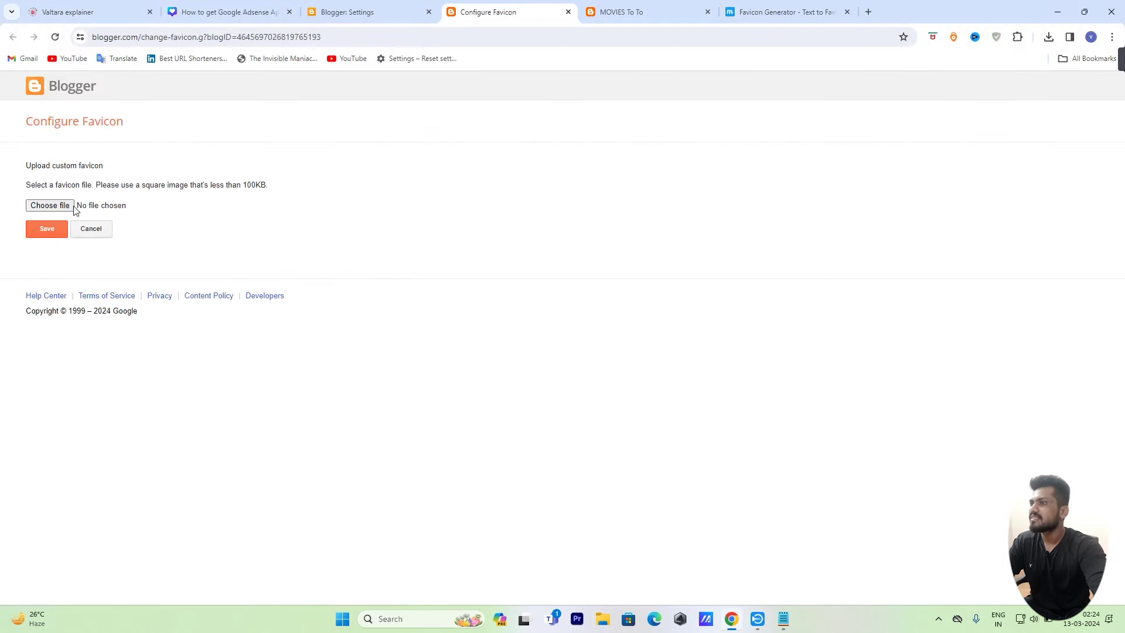
{"action": "left_click", "coordinate": [49, 206]}
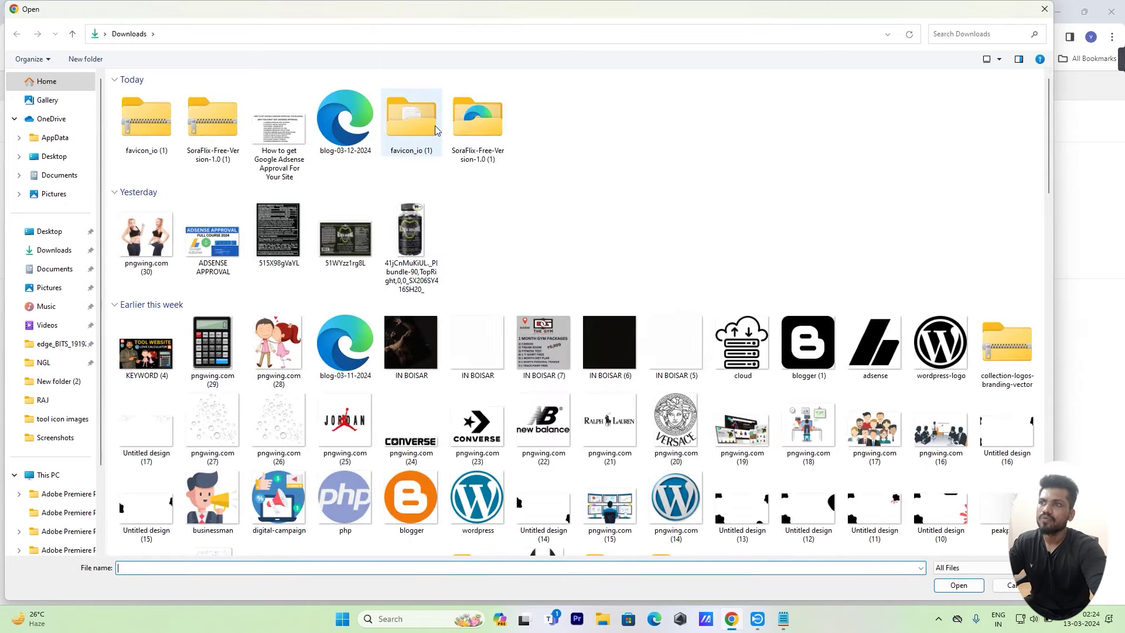
{"action": "double_click", "coordinate": [412, 123]}
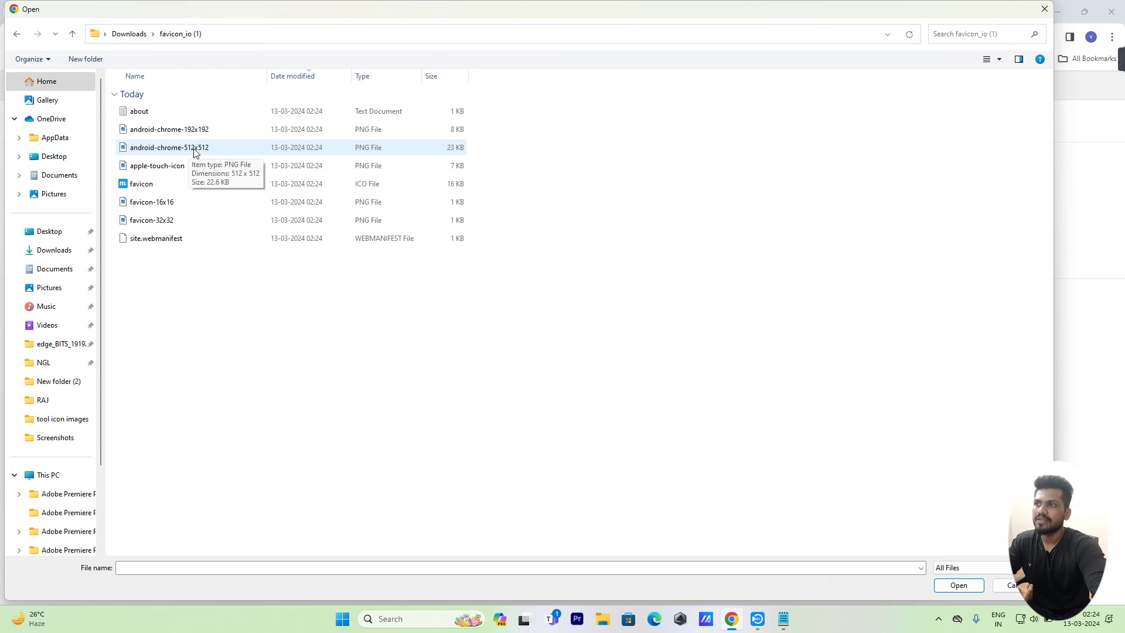
{"action": "left_click", "coordinate": [194, 220]}
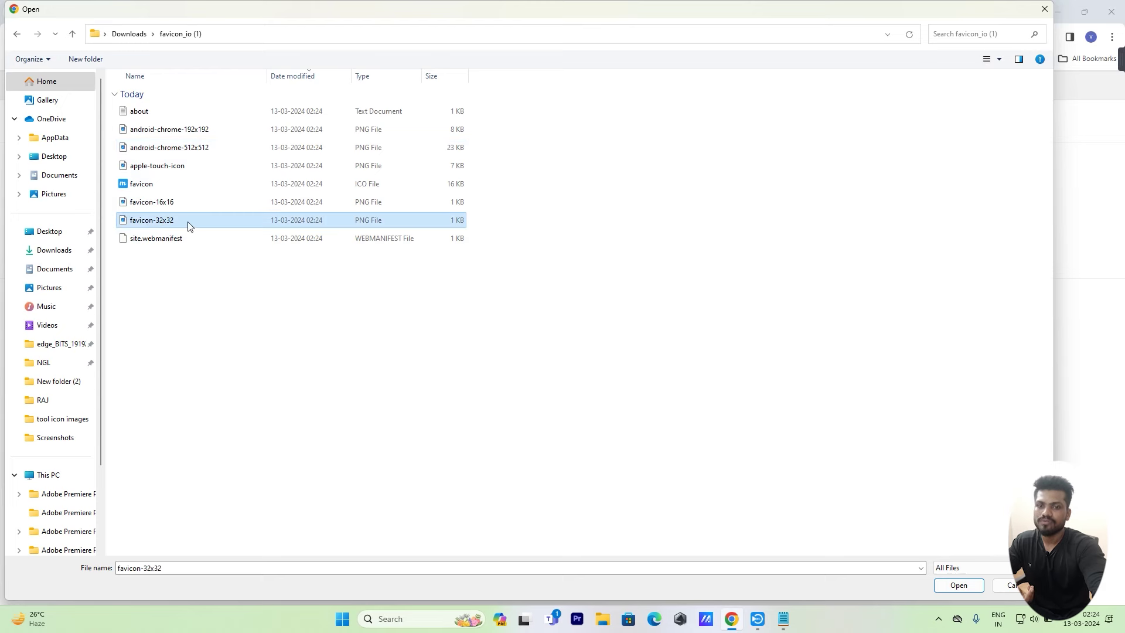
{"action": "left_click", "coordinate": [955, 588]}
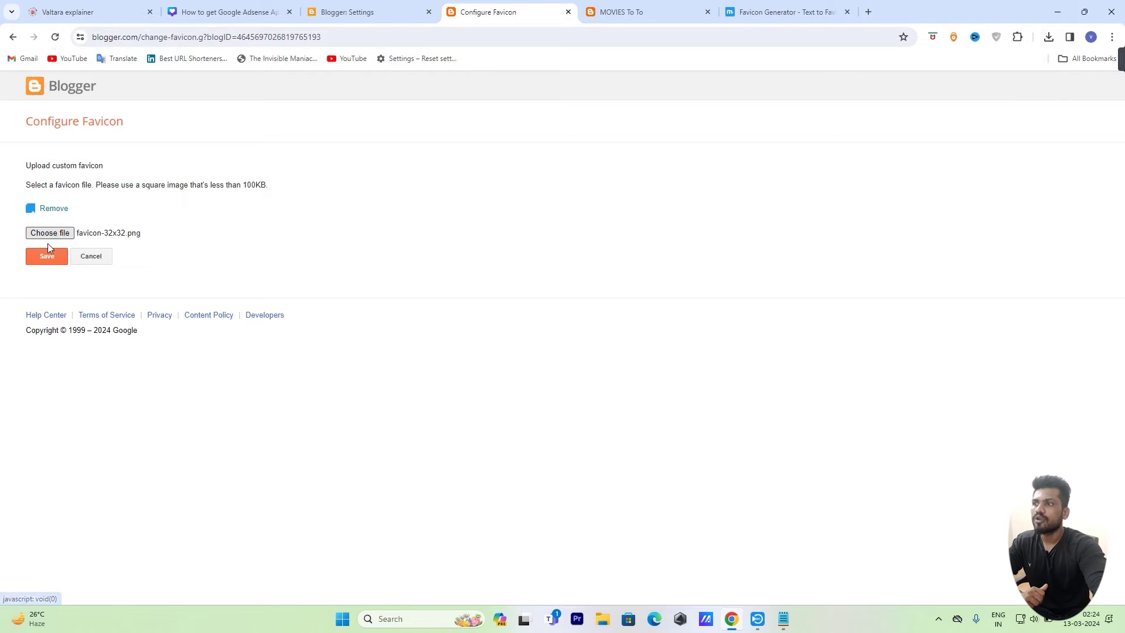
{"action": "left_click", "coordinate": [47, 256]}
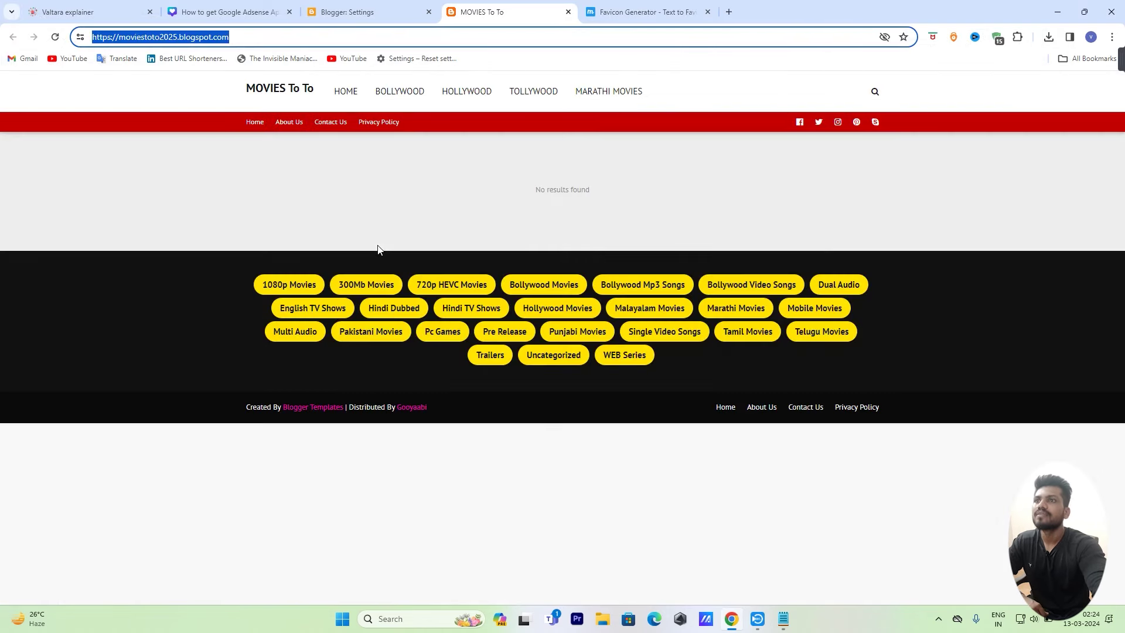
Step: Close the favicon generator and blog preview pages, leaving the Blogger settings open
{"action": "left_click", "coordinate": [373, 11]}
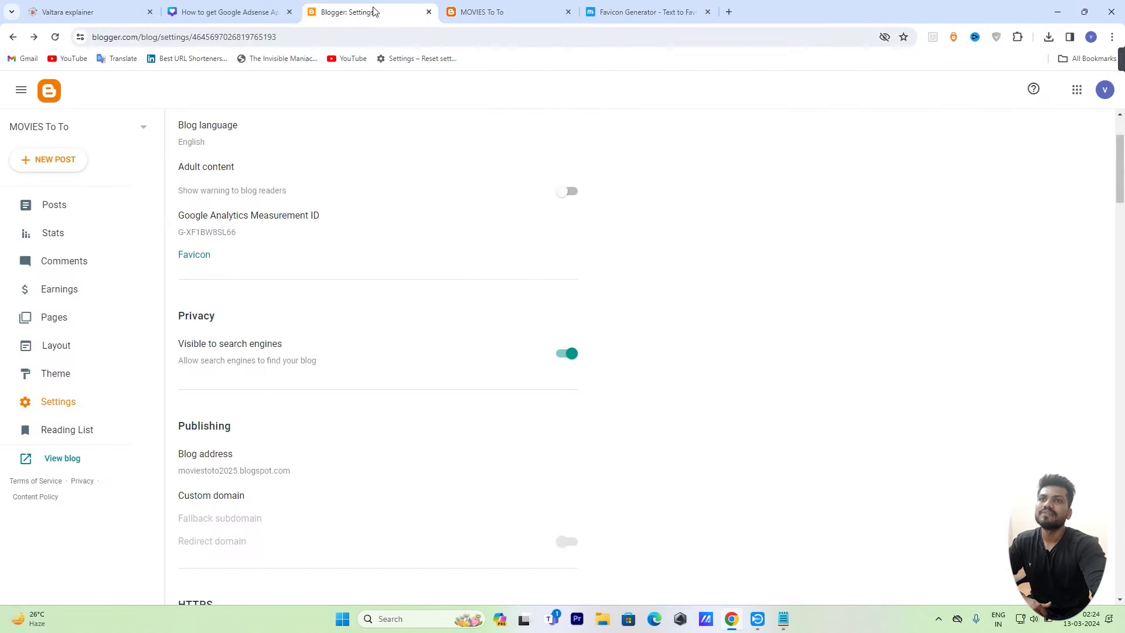
{"action": "left_click", "coordinate": [708, 11]}
{"action": "left_click", "coordinate": [554, 11]}
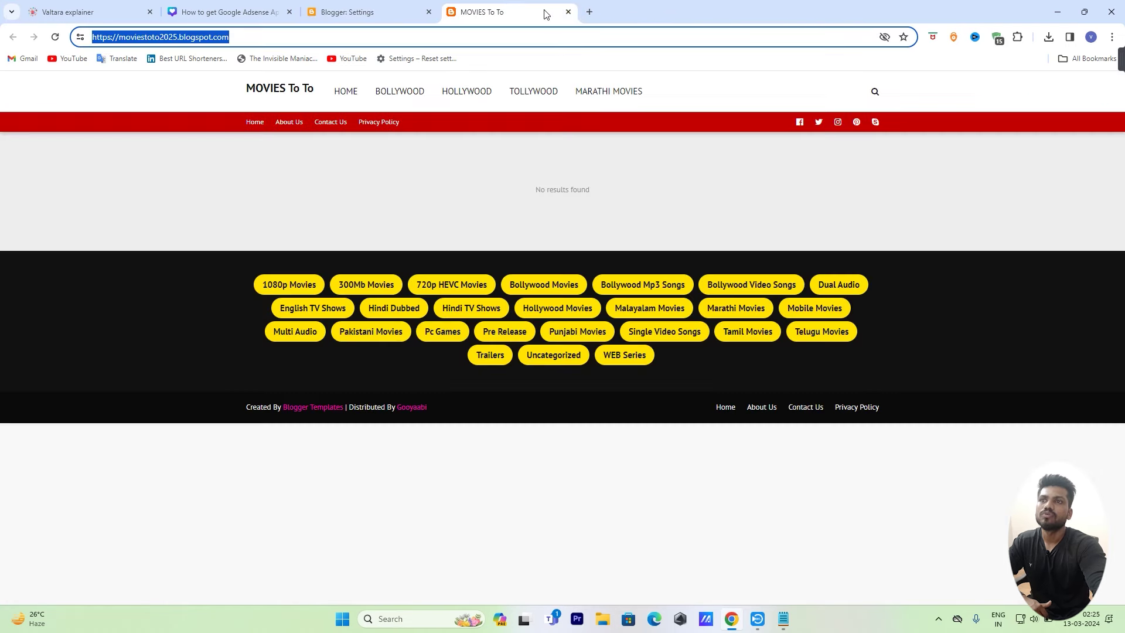
{"action": "left_click", "coordinate": [568, 11]}
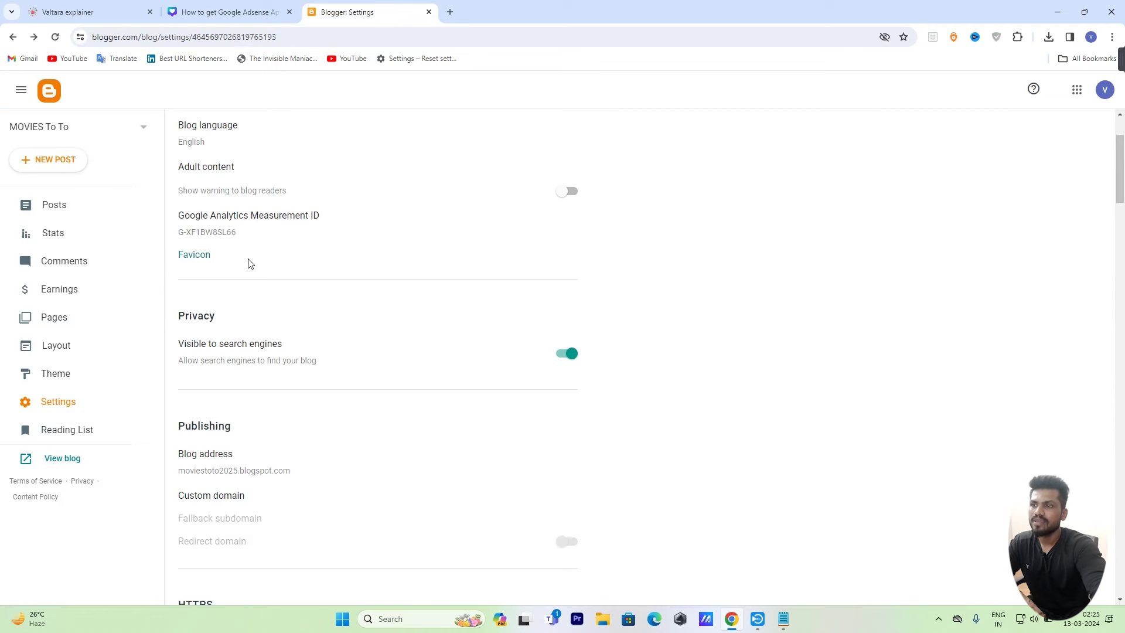
Step: Switch the search description setting in the Meta tags section on and back off
{"action": "scroll", "coordinate": [247, 269], "scroll_direction": "down", "scroll_amount": 9}
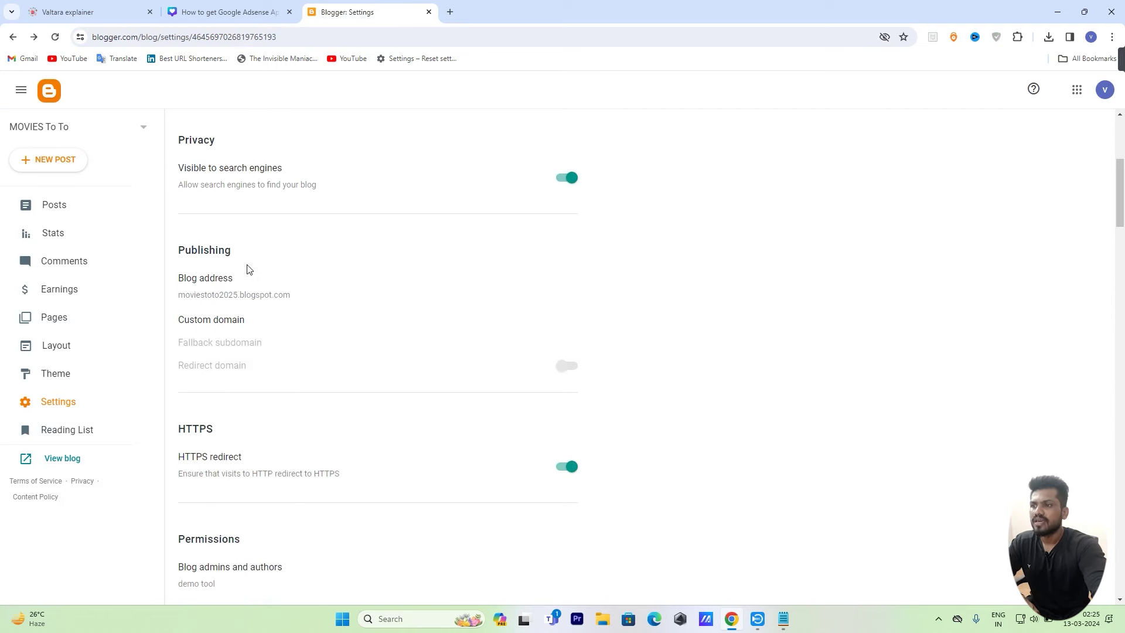
{"action": "scroll", "coordinate": [247, 269], "scroll_direction": "down", "scroll_amount": 10}
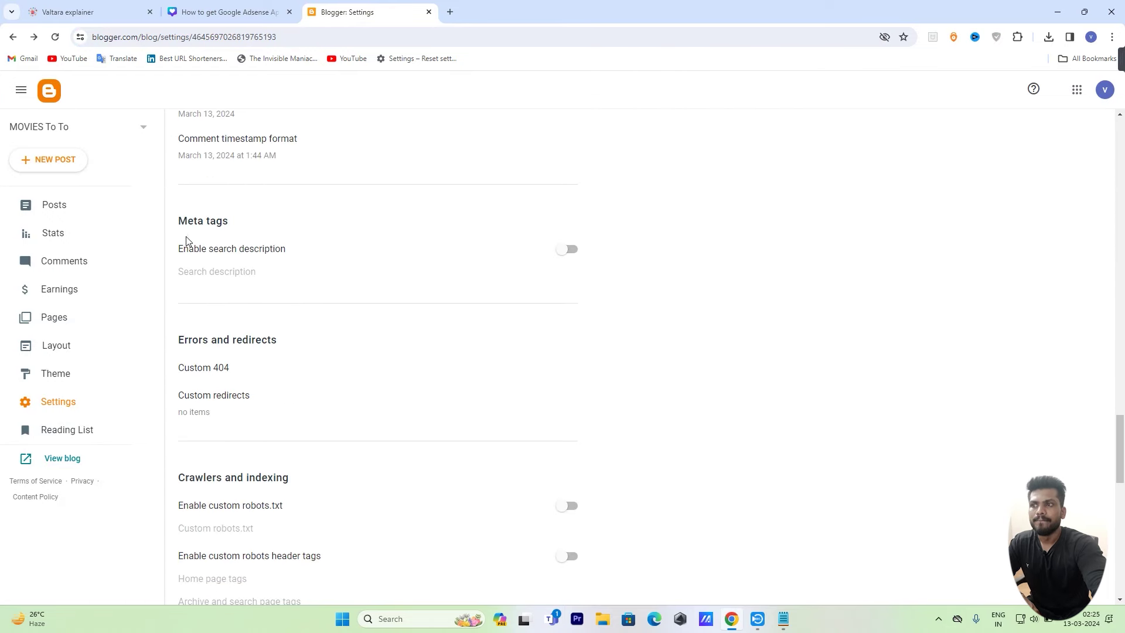
{"action": "left_click_drag", "start_coordinate": [175, 227], "coordinate": [268, 230]}
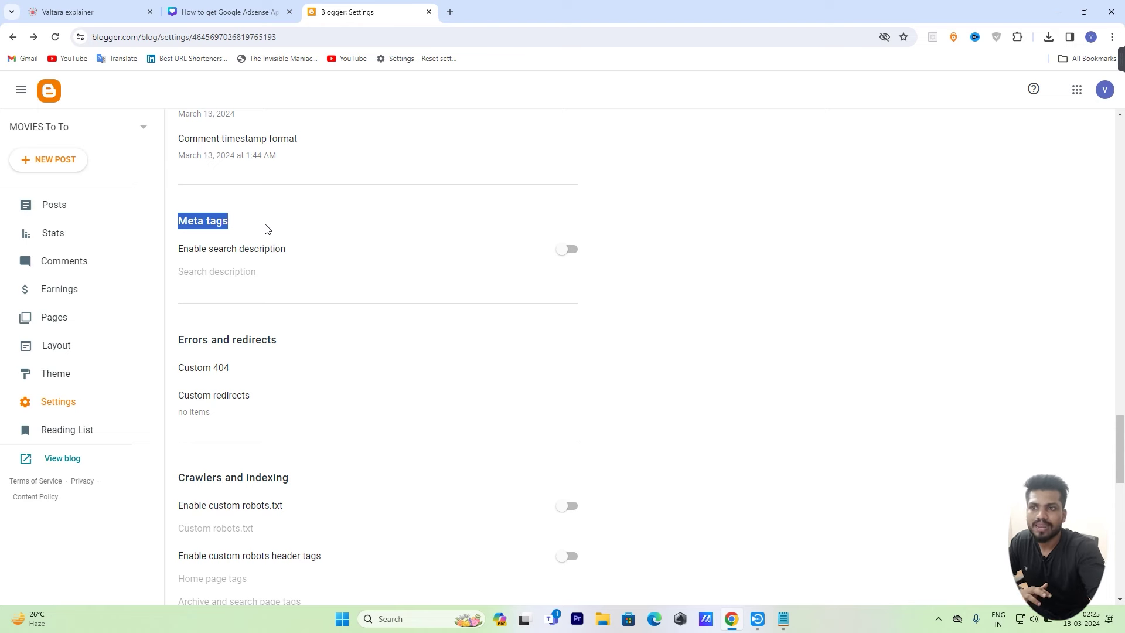
{"action": "left_click", "coordinate": [558, 253]}
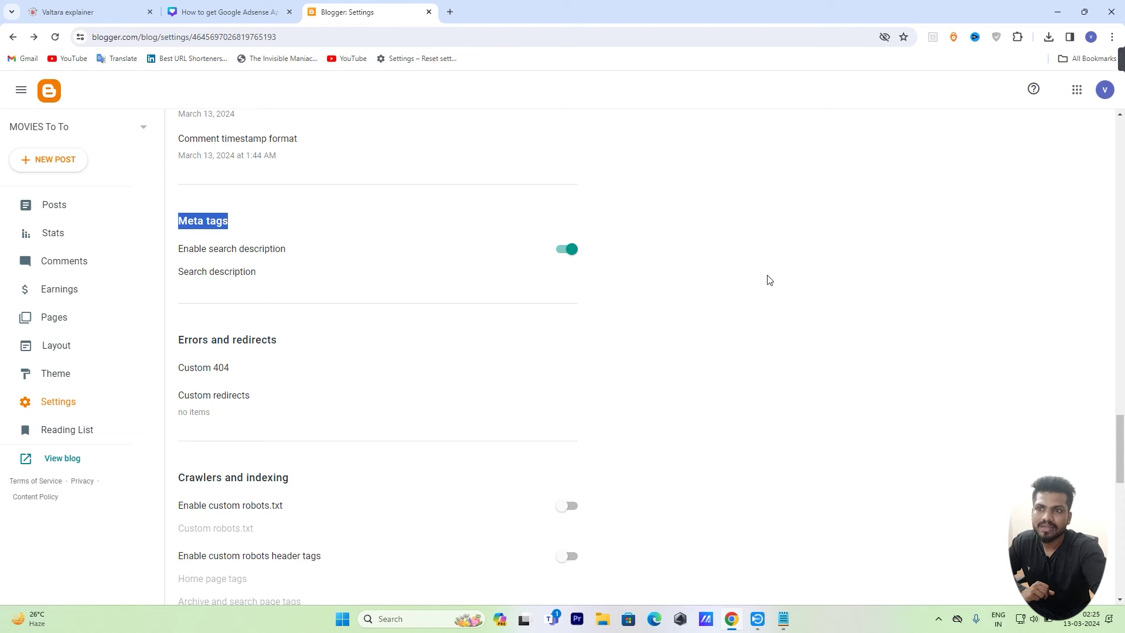
{"action": "left_click", "coordinate": [567, 250]}
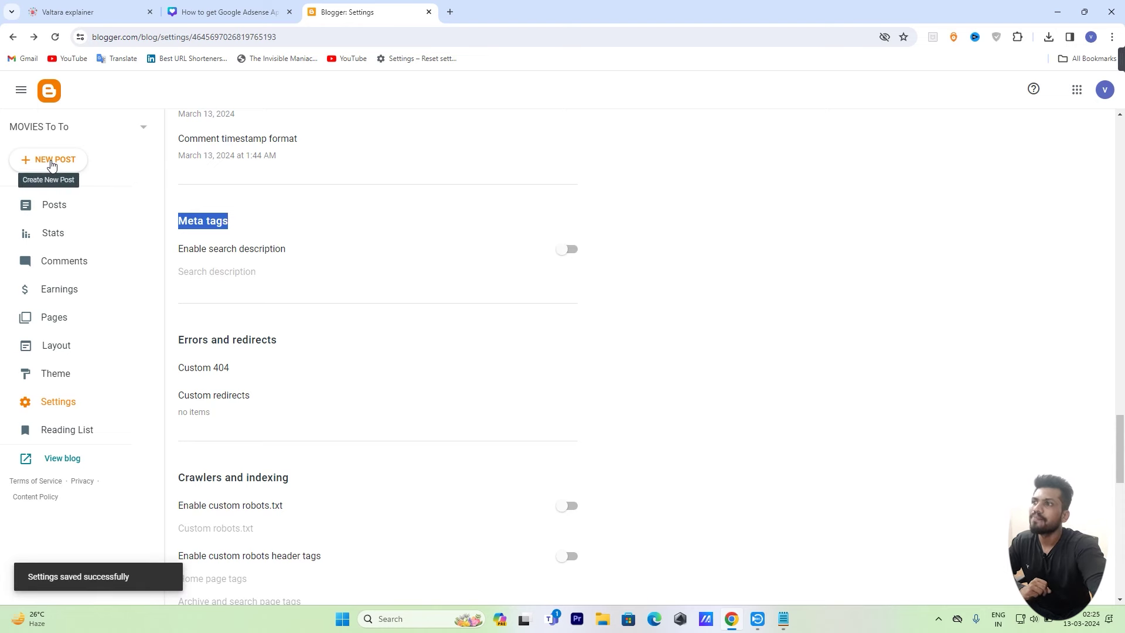
Step: Create a new post in Compose view with the title "xyz" and the body text "efedrgtrgs"
{"action": "left_click", "coordinate": [54, 208]}
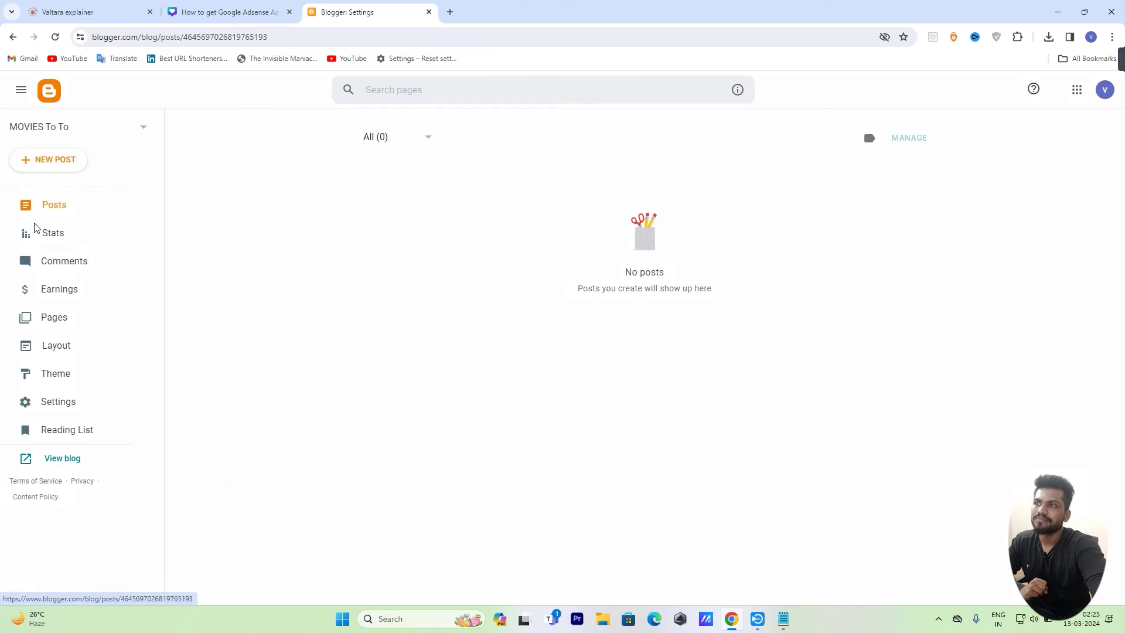
{"action": "left_click", "coordinate": [58, 167]}
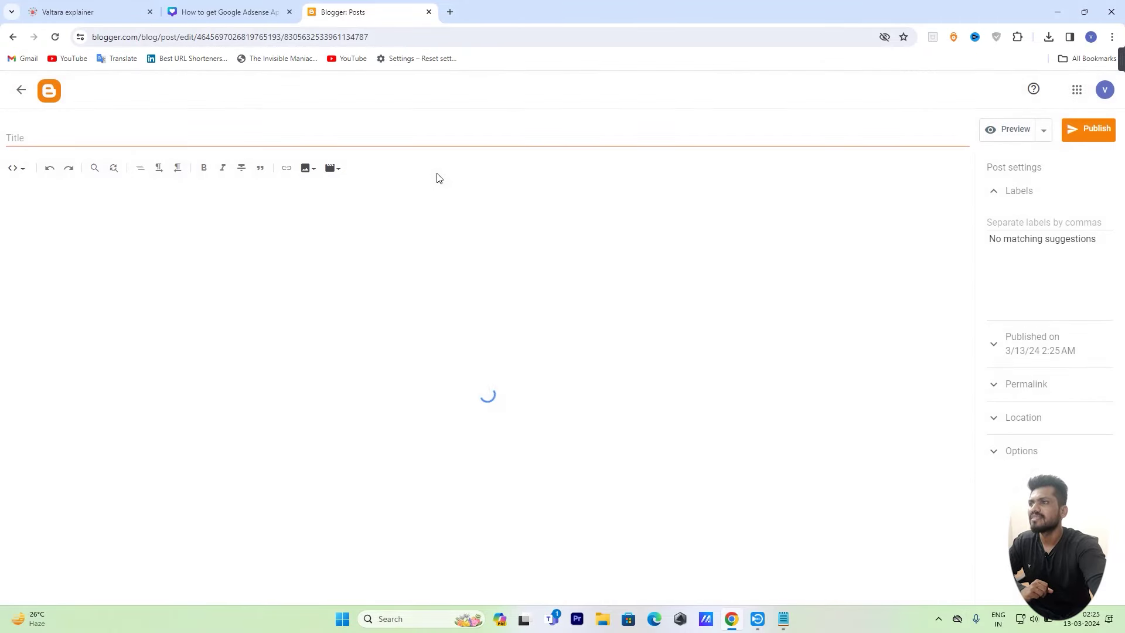
{"action": "left_click", "coordinate": [12, 170]}
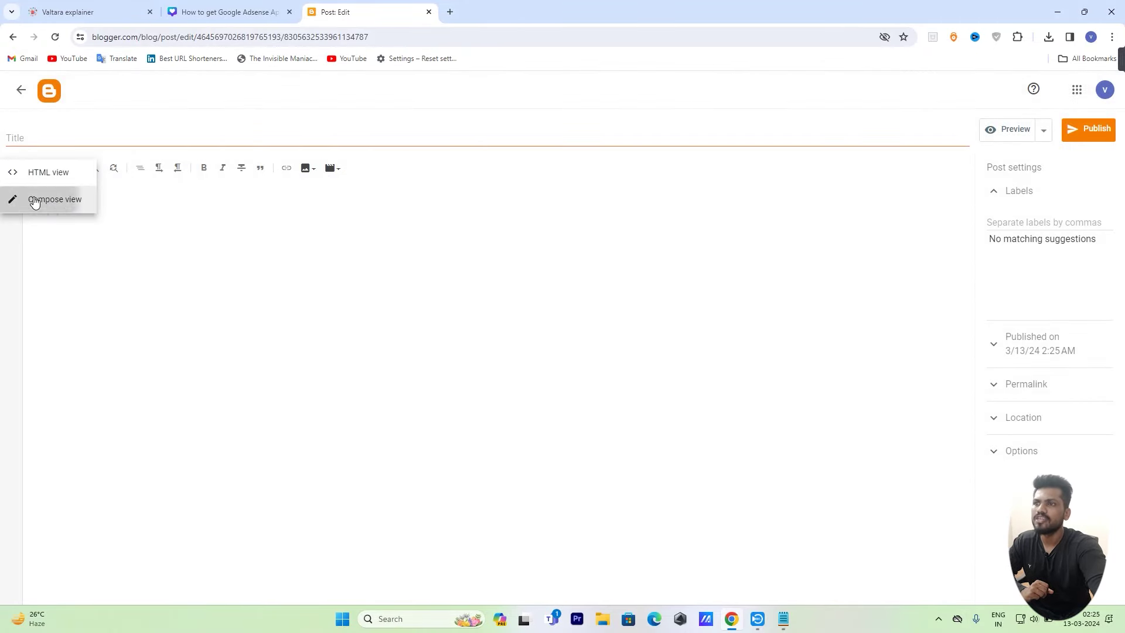
{"action": "left_click", "coordinate": [35, 200]}
{"action": "left_click", "coordinate": [266, 141]}
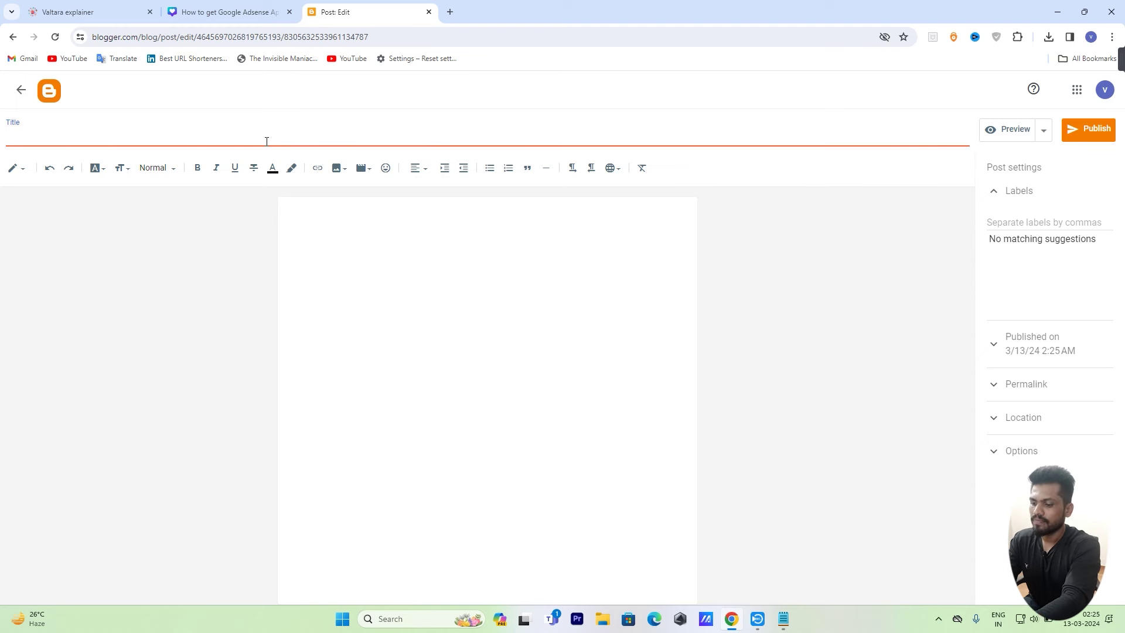
{"action": "type", "text": "xyz"}
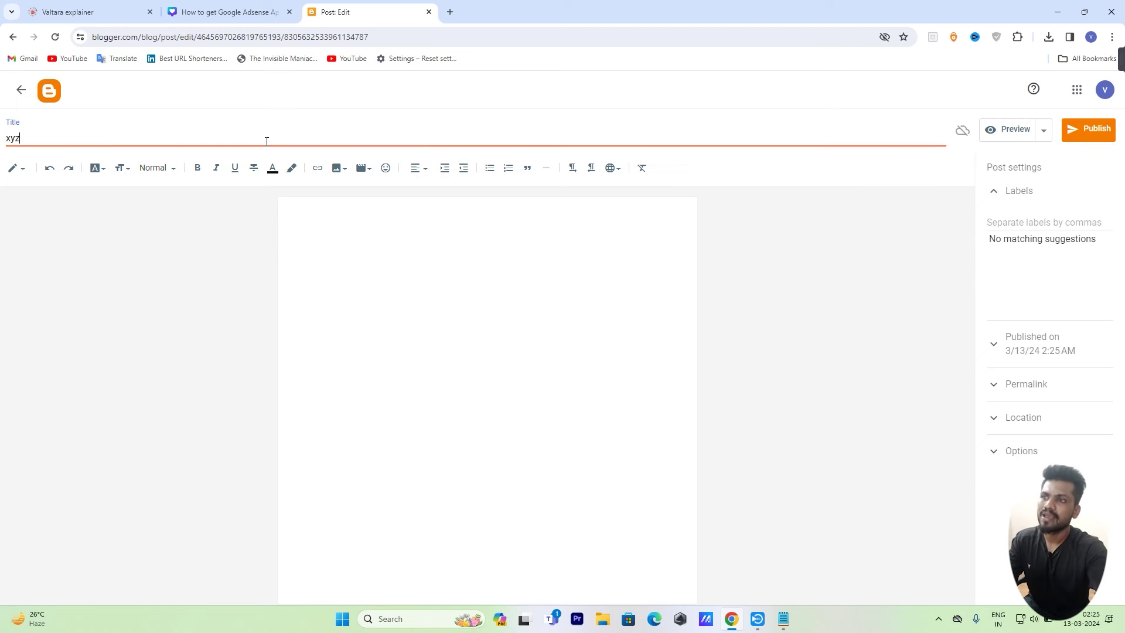
{"action": "left_click", "coordinate": [377, 232]}
{"action": "type", "text": "efedrgtrgs"}
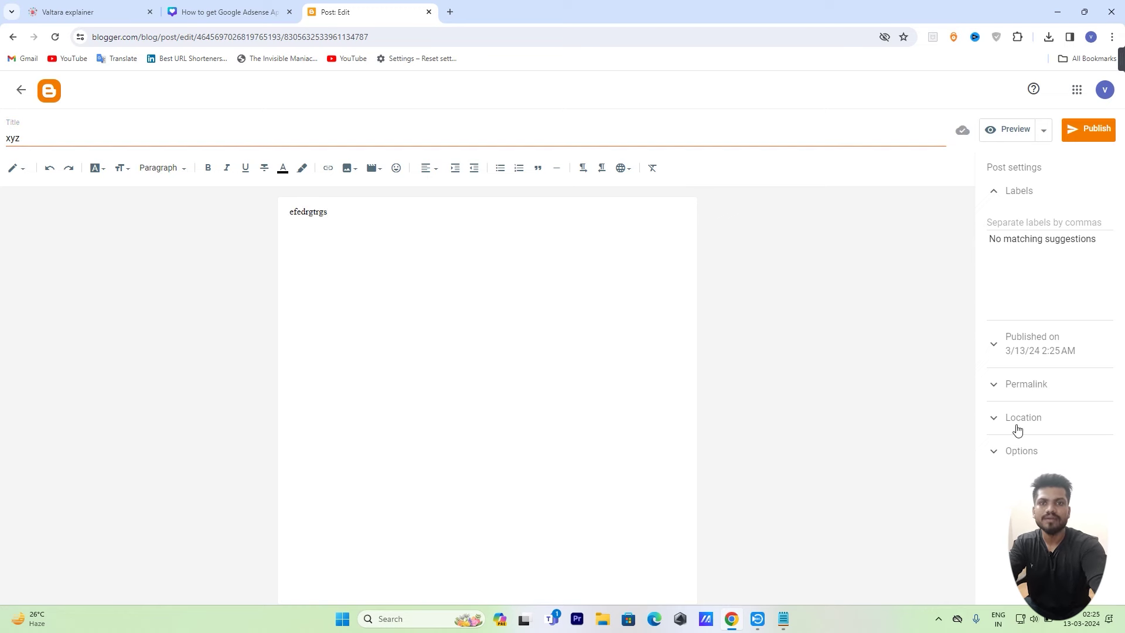
Step: Review the post's settings, including the reader comment options, and return to the list of posts
{"action": "left_click", "coordinate": [993, 193]}
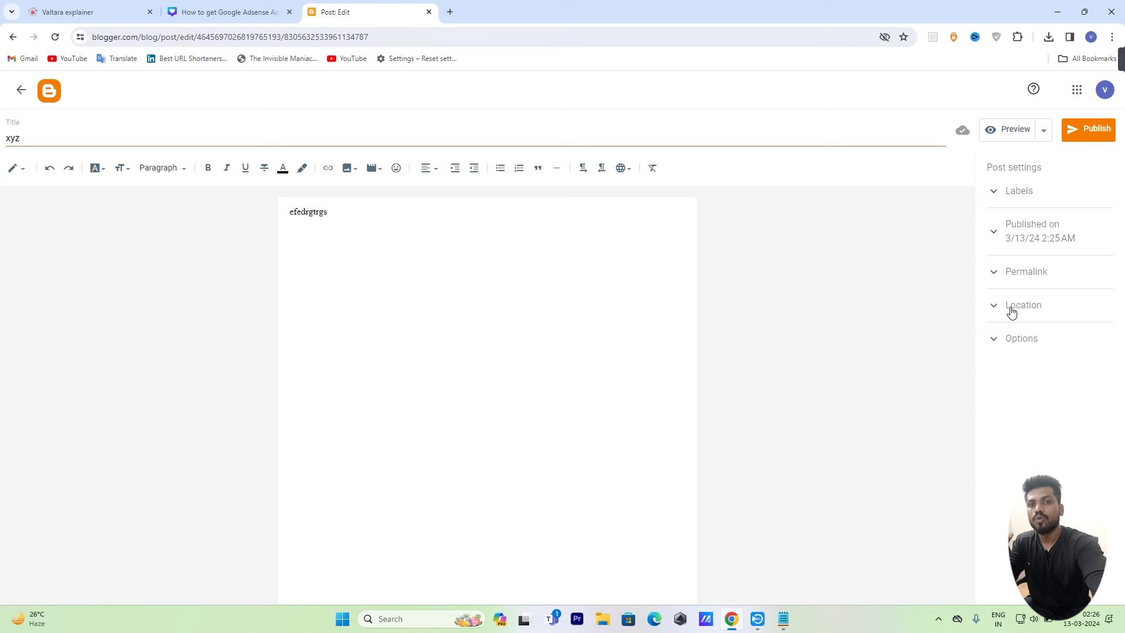
{"action": "left_click", "coordinate": [1002, 348]}
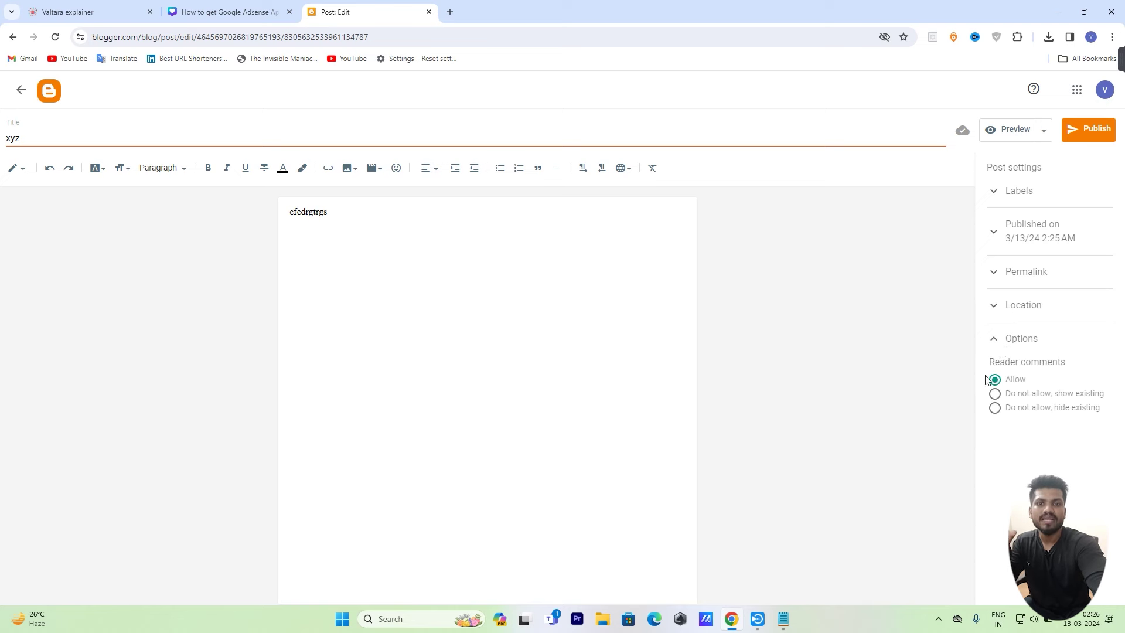
{"action": "left_click", "coordinate": [995, 343]}
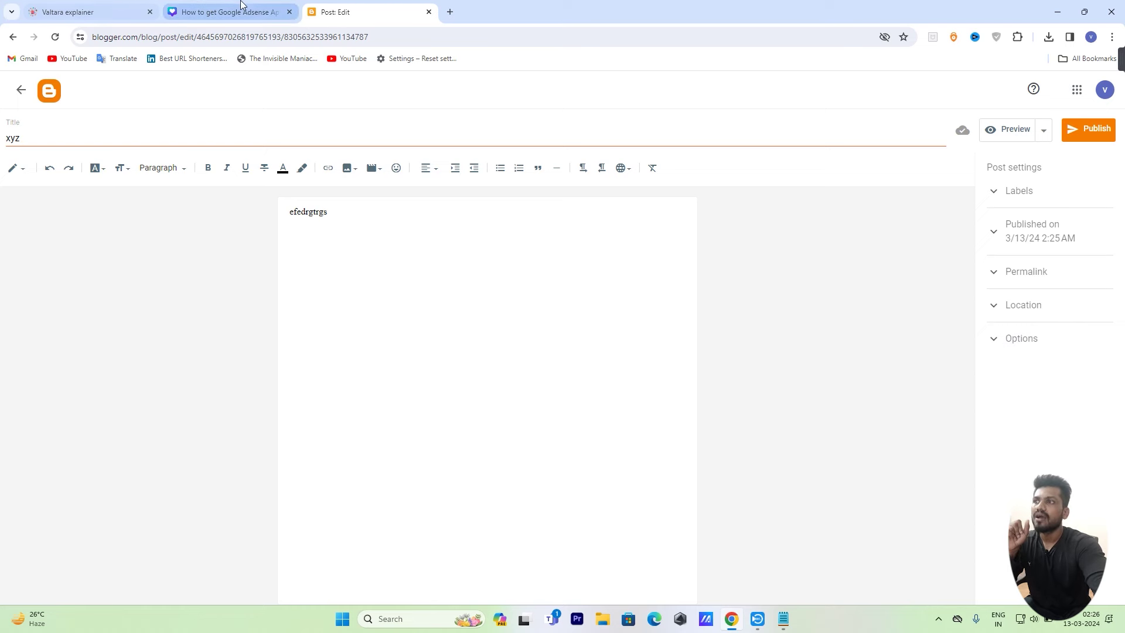
{"action": "left_click", "coordinate": [21, 90]}
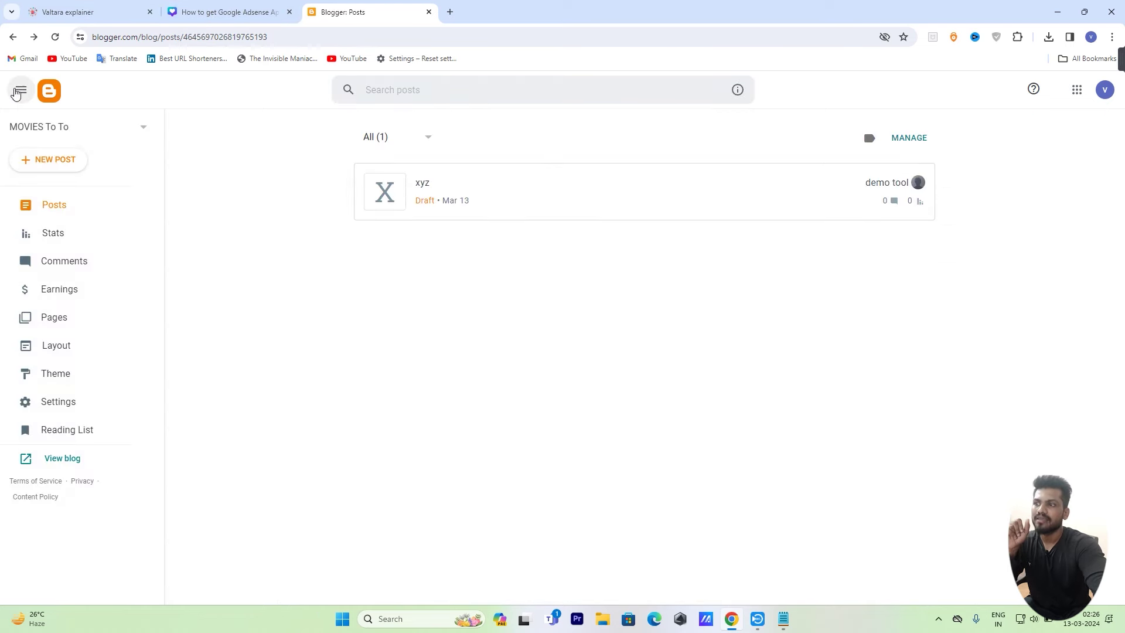
Step: Enable the search description under Meta tags in the blog settings
{"action": "left_click", "coordinate": [59, 402]}
{"action": "scroll", "coordinate": [411, 346], "scroll_direction": "down", "scroll_amount": 4}
{"action": "scroll", "coordinate": [397, 341], "scroll_direction": "down", "scroll_amount": 20}
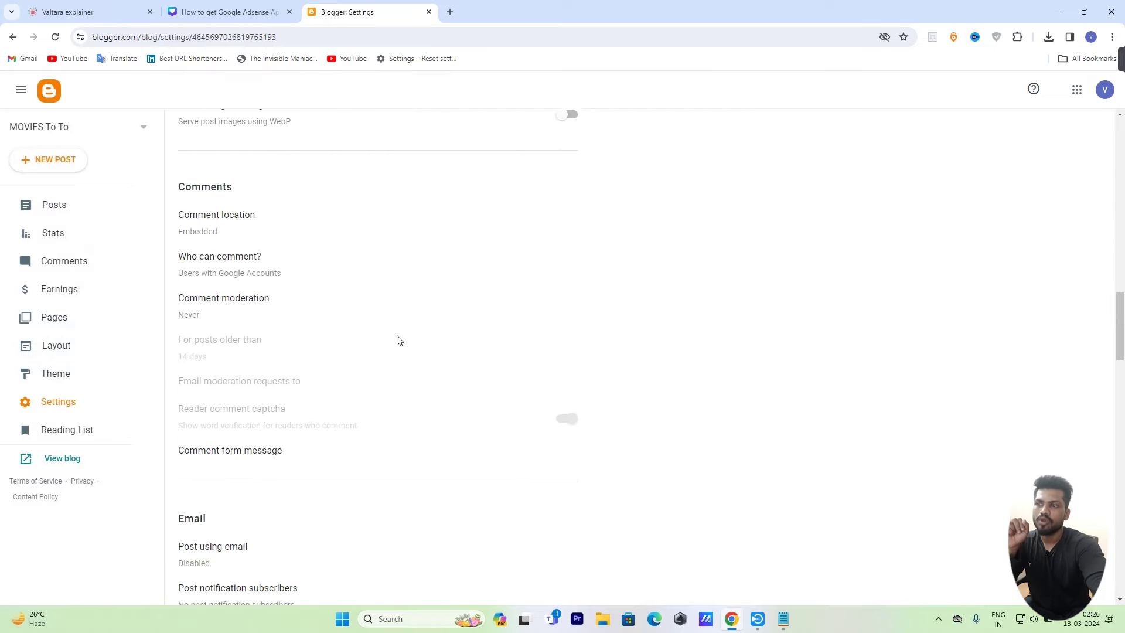
{"action": "scroll", "coordinate": [397, 341], "scroll_direction": "down", "scroll_amount": 10}
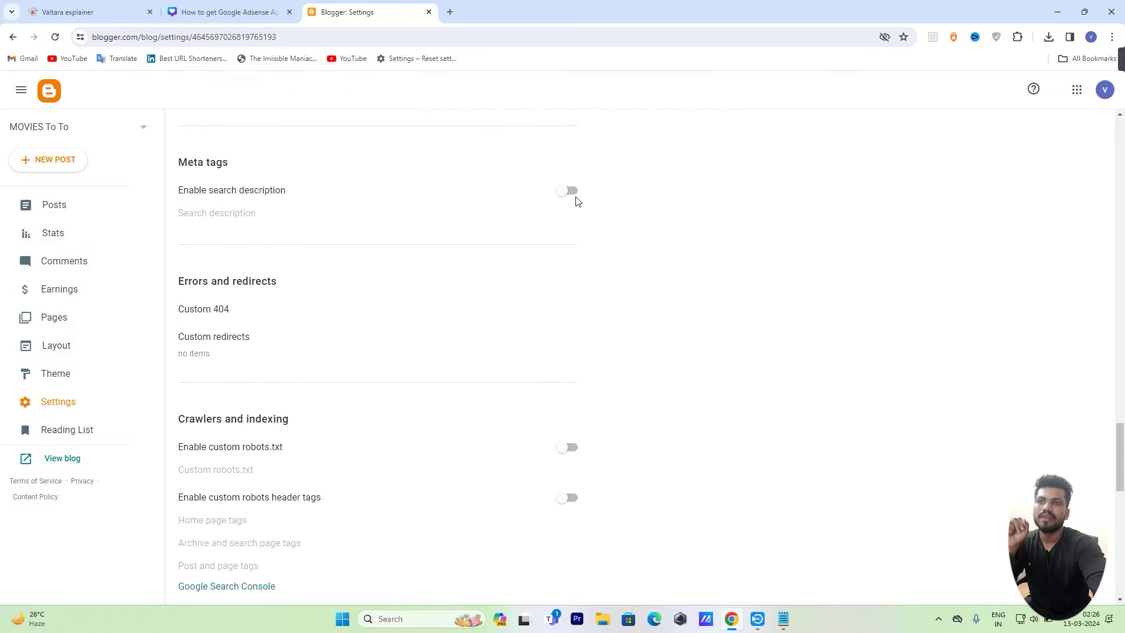
{"action": "left_click", "coordinate": [576, 198]}
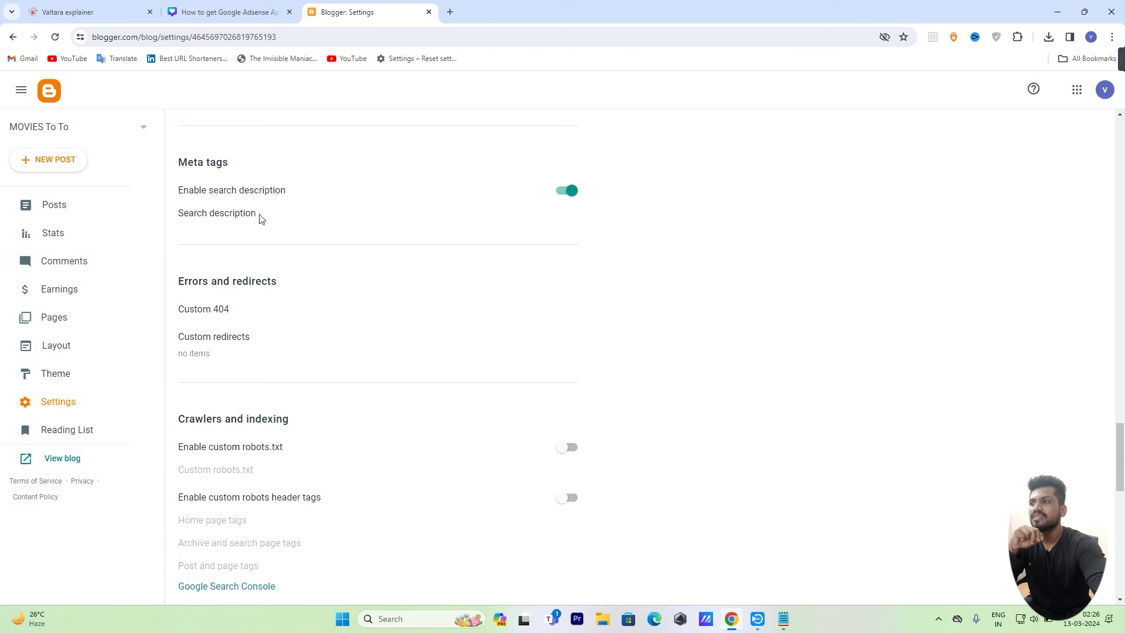
Step: Reopen the xyz draft, examine the Search Description field in its post settings, and return to the blog settings
{"action": "left_click", "coordinate": [58, 210]}
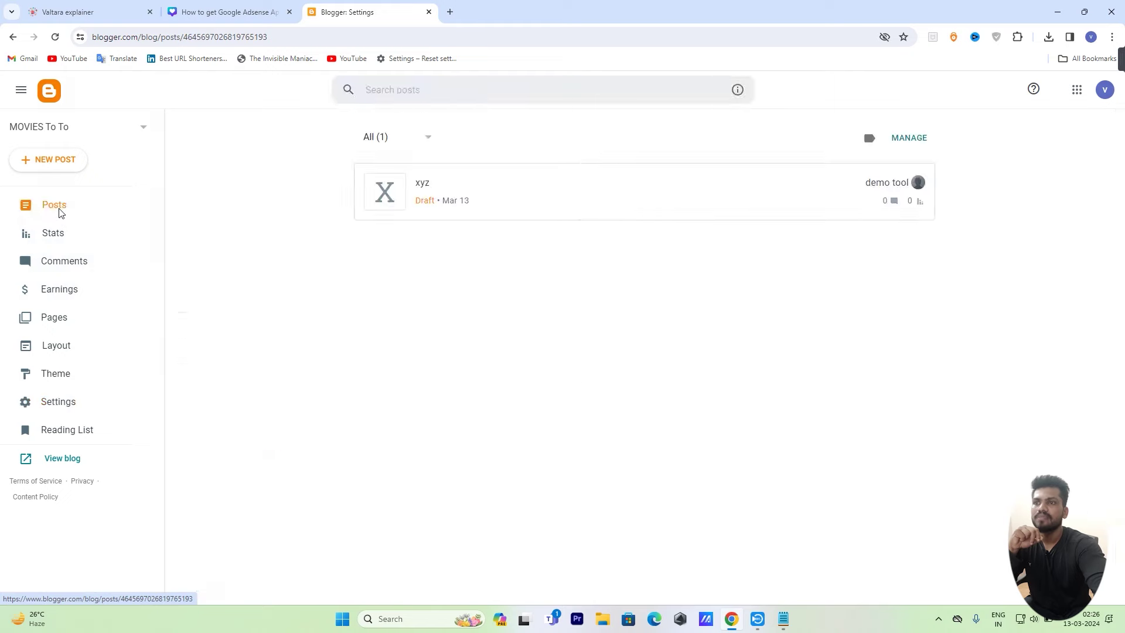
{"action": "left_click", "coordinate": [442, 177]}
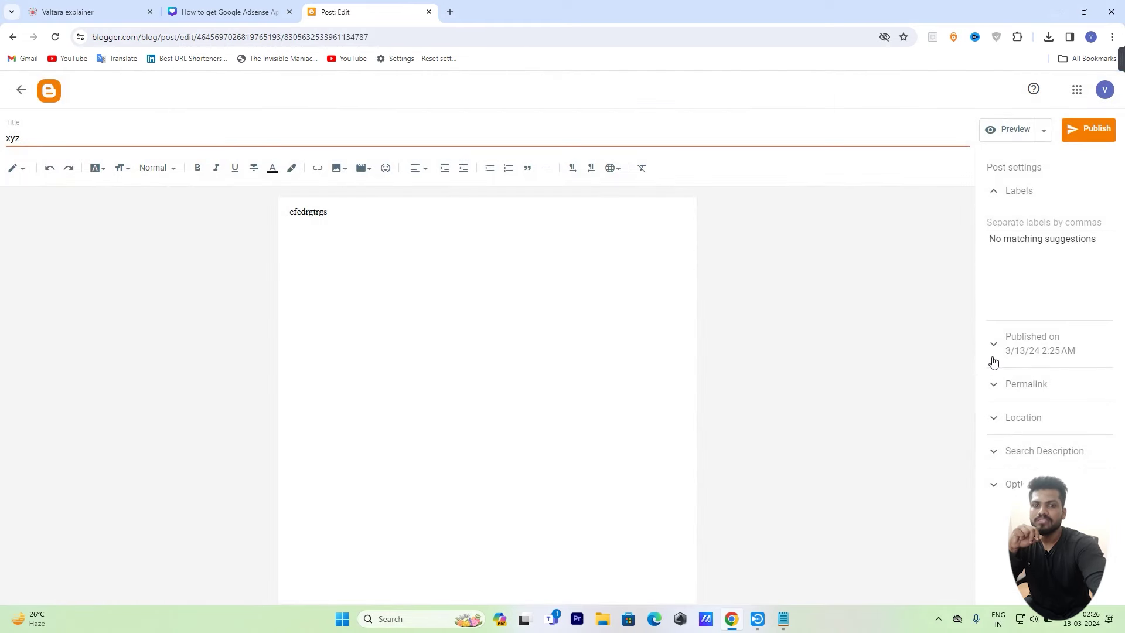
{"action": "left_click", "coordinate": [995, 456]}
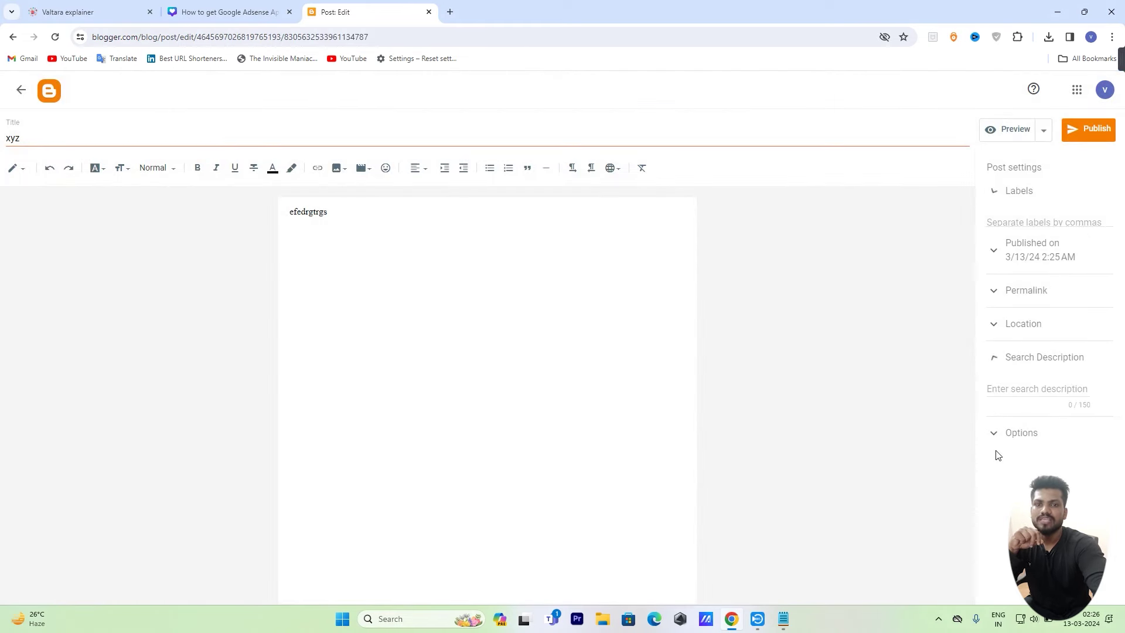
{"action": "left_click", "coordinate": [1034, 371]}
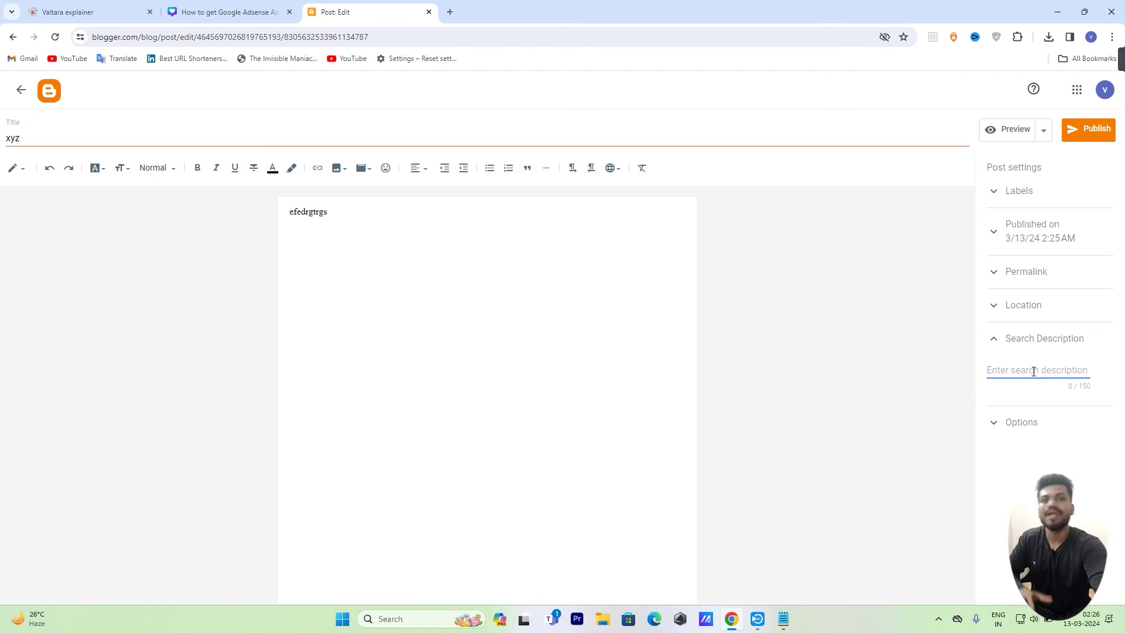
{"action": "left_click", "coordinate": [994, 340]}
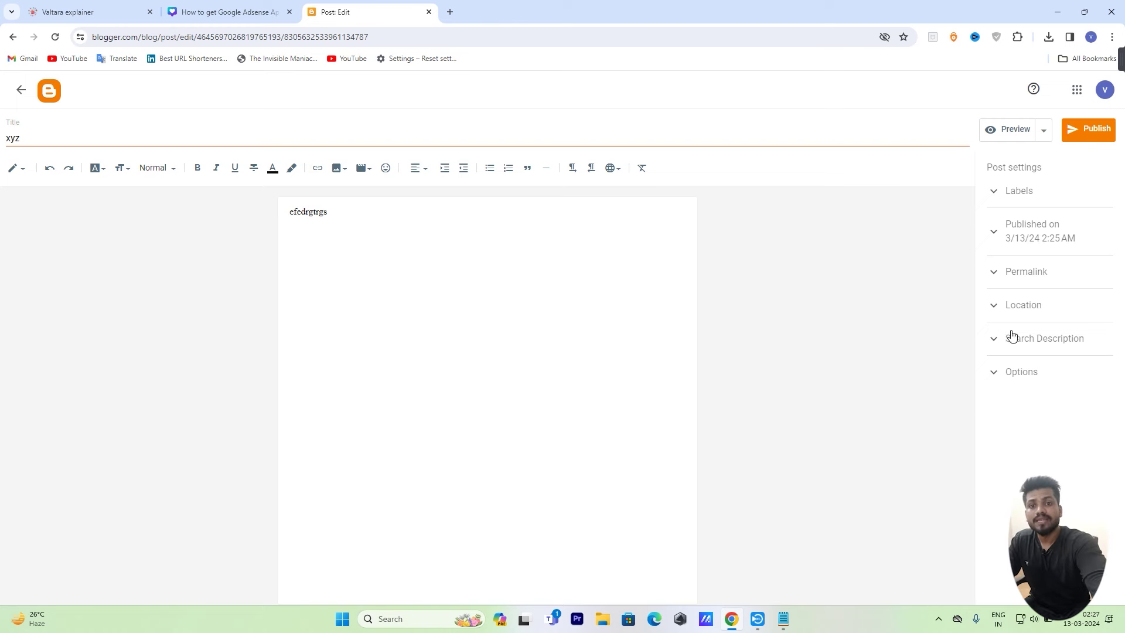
{"action": "left_click", "coordinate": [996, 342]}
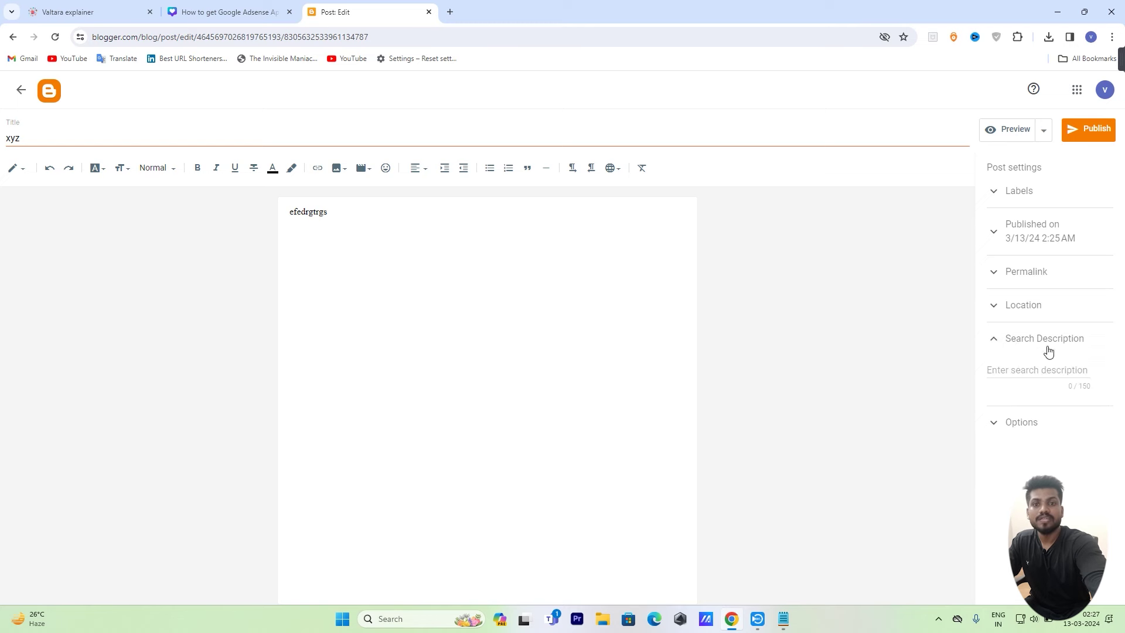
{"action": "left_click", "coordinate": [994, 343]}
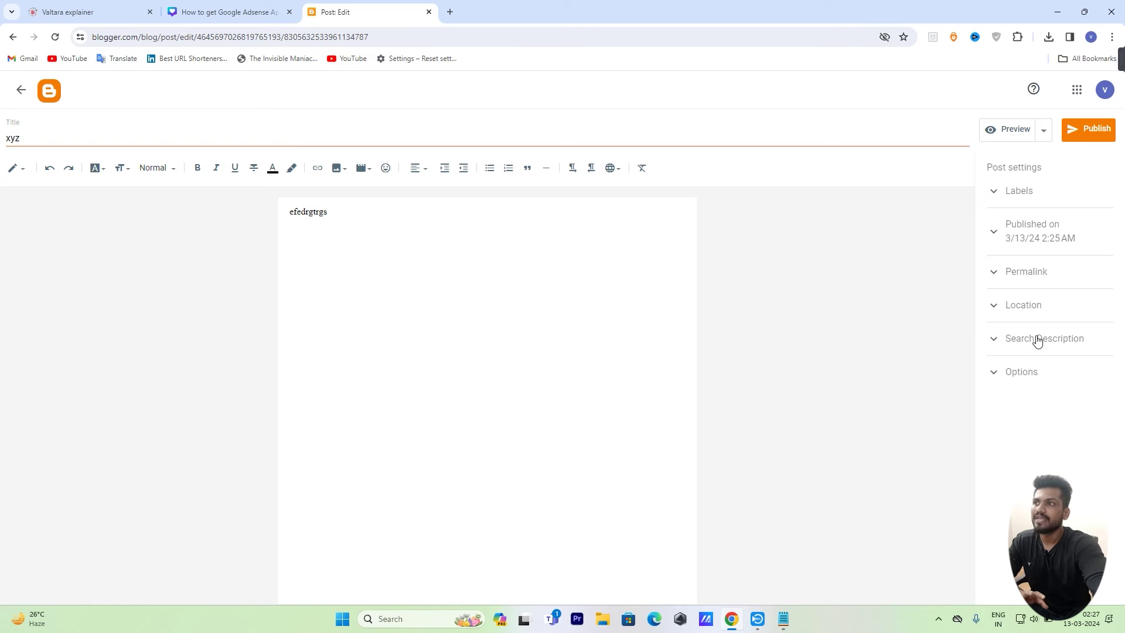
{"action": "left_click", "coordinate": [18, 92]}
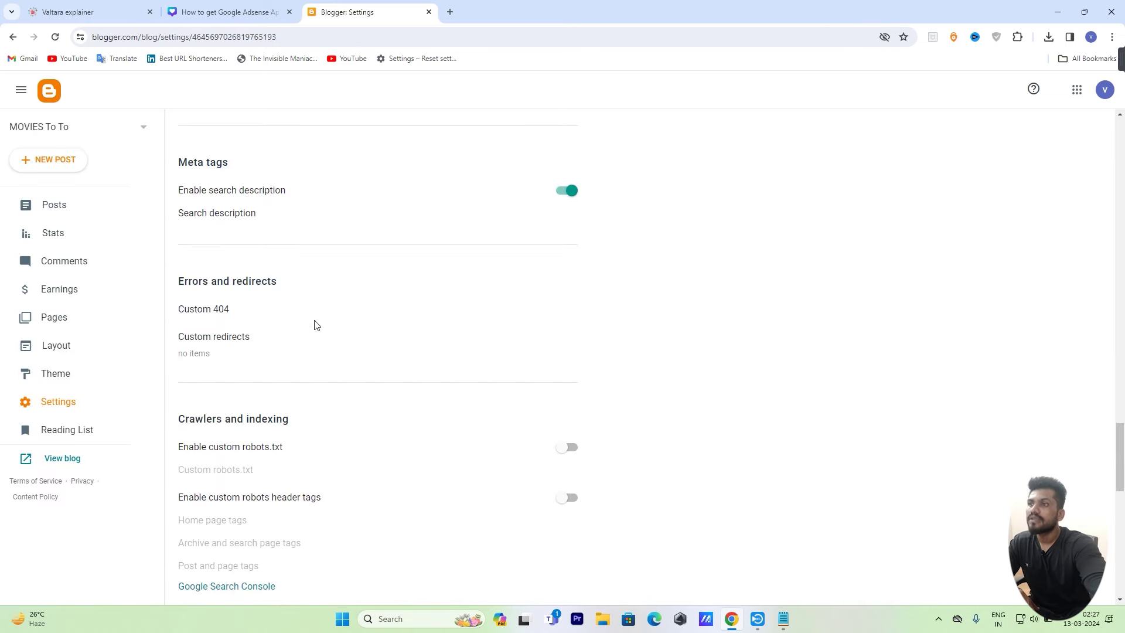
Step: Inspect the blog's own search description field and its character limit, and close it without entering text
{"action": "scroll", "coordinate": [527, 234], "scroll_direction": "up", "scroll_amount": 1}
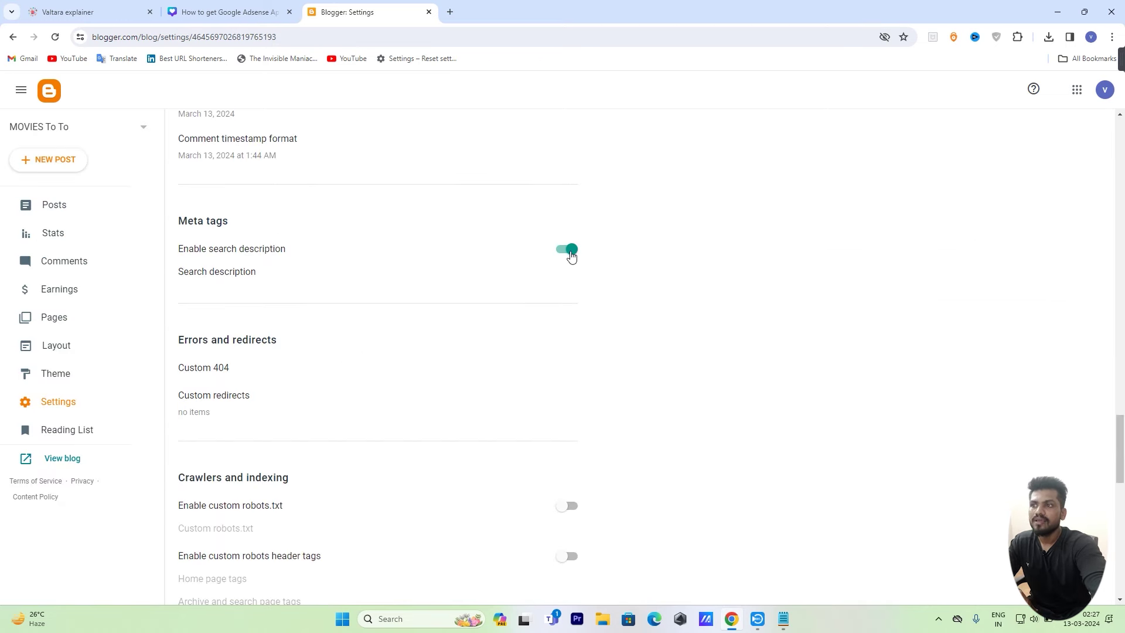
{"action": "left_click", "coordinate": [231, 275]}
{"action": "left_click", "coordinate": [514, 322]}
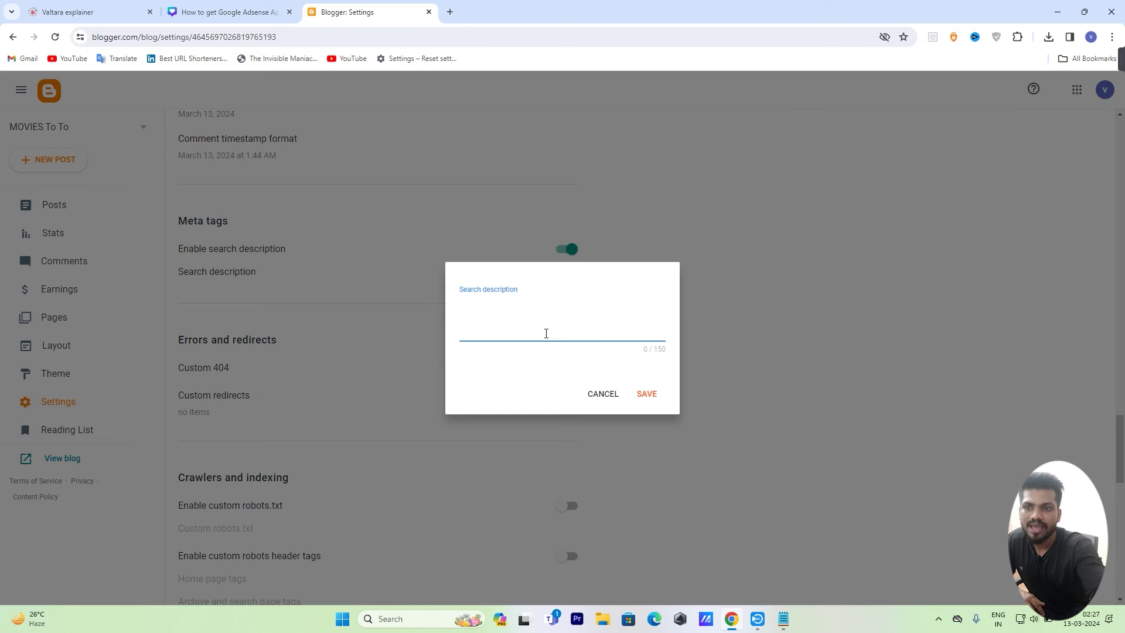
{"action": "left_click", "coordinate": [658, 355]}
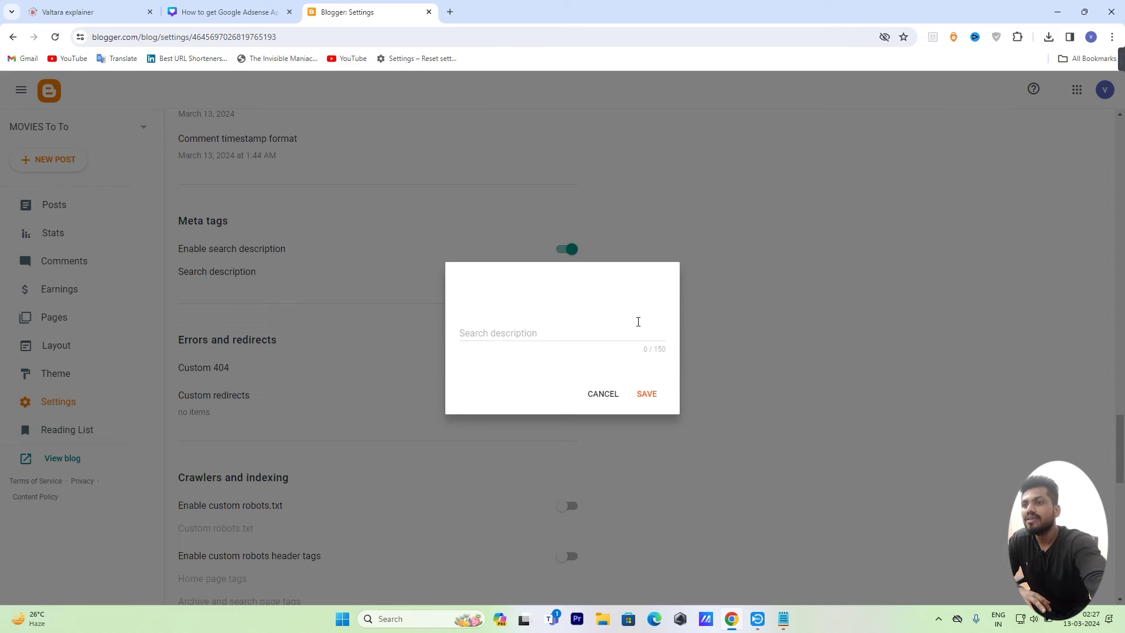
{"action": "left_click", "coordinate": [525, 315]}
{"action": "left_click", "coordinate": [600, 399]}
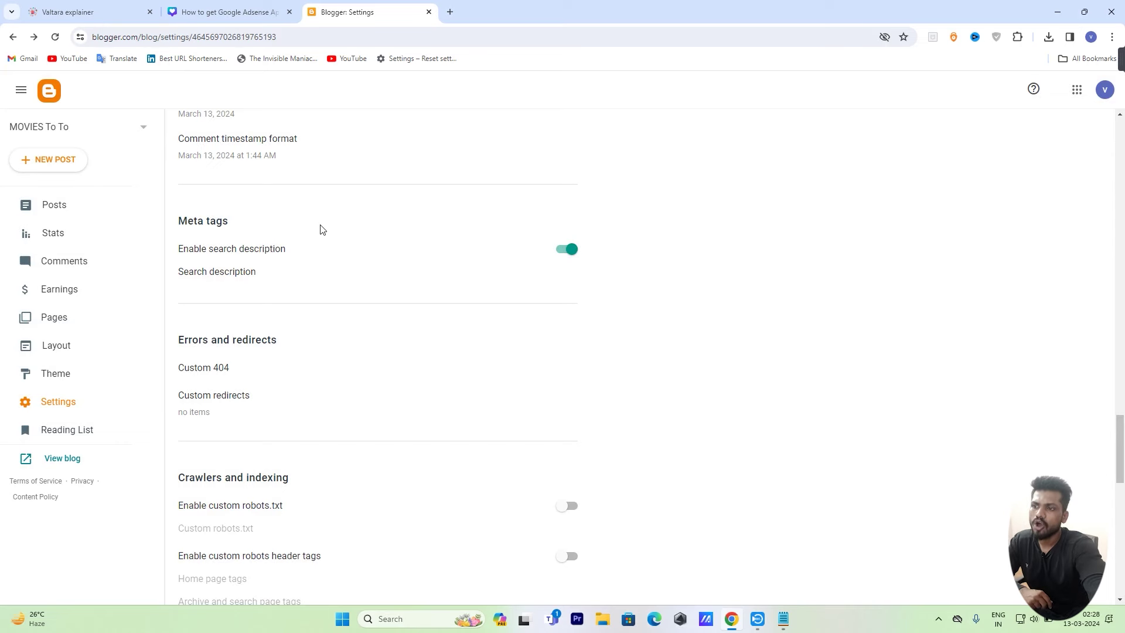
Step: Enable custom robots.txt under Crawlers and indexing and open its content for editing
{"action": "scroll", "coordinate": [319, 231], "scroll_direction": "down", "scroll_amount": 4}
{"action": "left_click_drag", "start_coordinate": [319, 231], "coordinate": [339, 324]}
{"action": "left_click", "coordinate": [199, 202]}
{"action": "left_click_drag", "start_coordinate": [174, 236], "coordinate": [295, 417]}
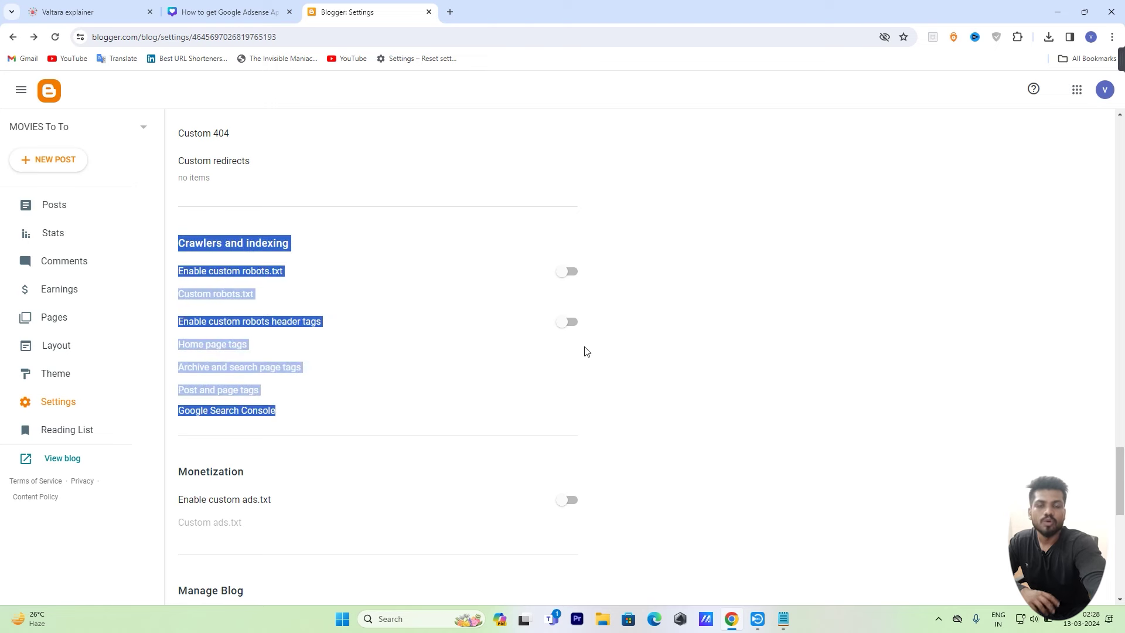
{"action": "left_click", "coordinate": [722, 344]}
{"action": "scroll", "coordinate": [722, 344], "scroll_direction": "up", "scroll_amount": 2}
{"action": "scroll", "coordinate": [722, 344], "scroll_direction": "down", "scroll_amount": 3}
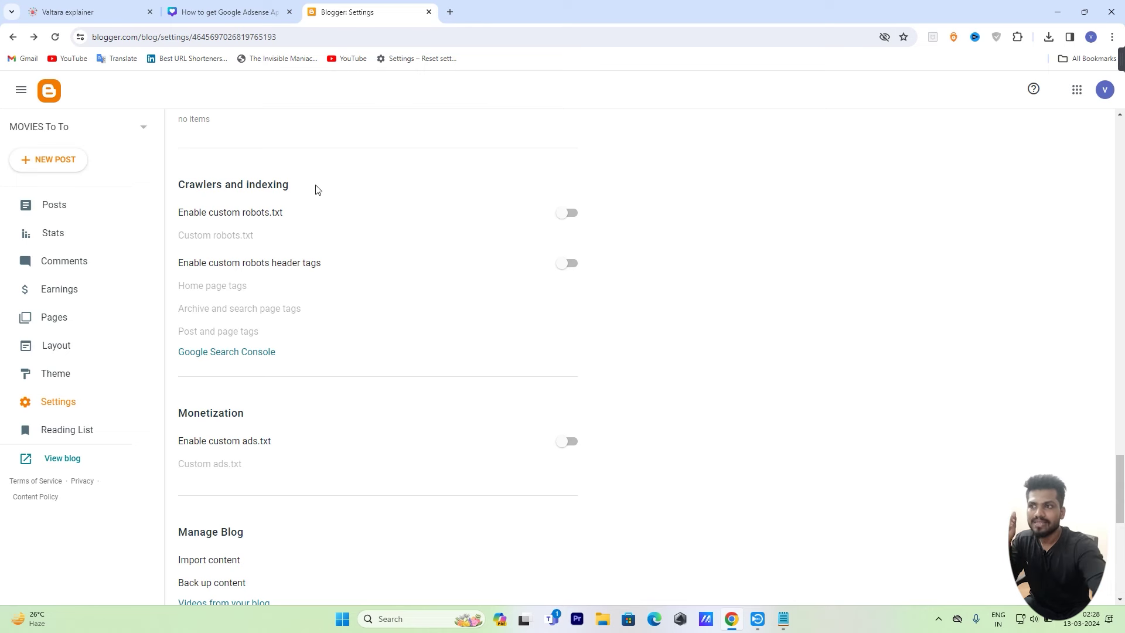
{"action": "left_click", "coordinate": [568, 213]}
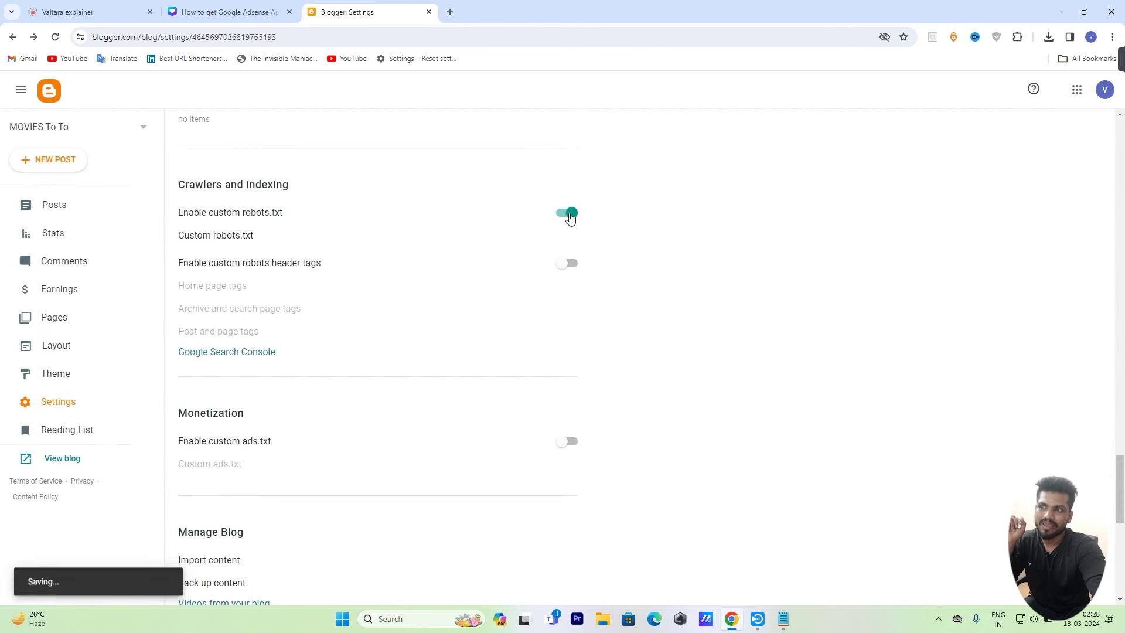
{"action": "left_click", "coordinate": [223, 241]}
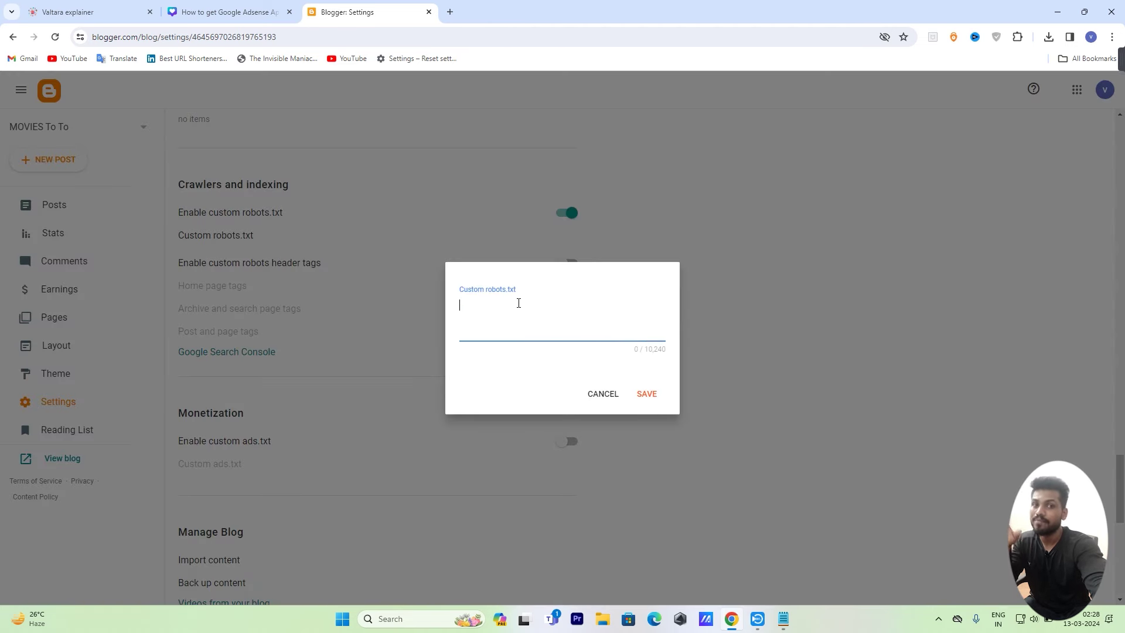
Step: Search the web for Valtara Explainer in a new tab and open the Blogger Sitemap Generator among the site's free SEO tools
{"action": "key", "text": "ctrl+t"}
{"action": "left_click", "coordinate": [515, 245]}
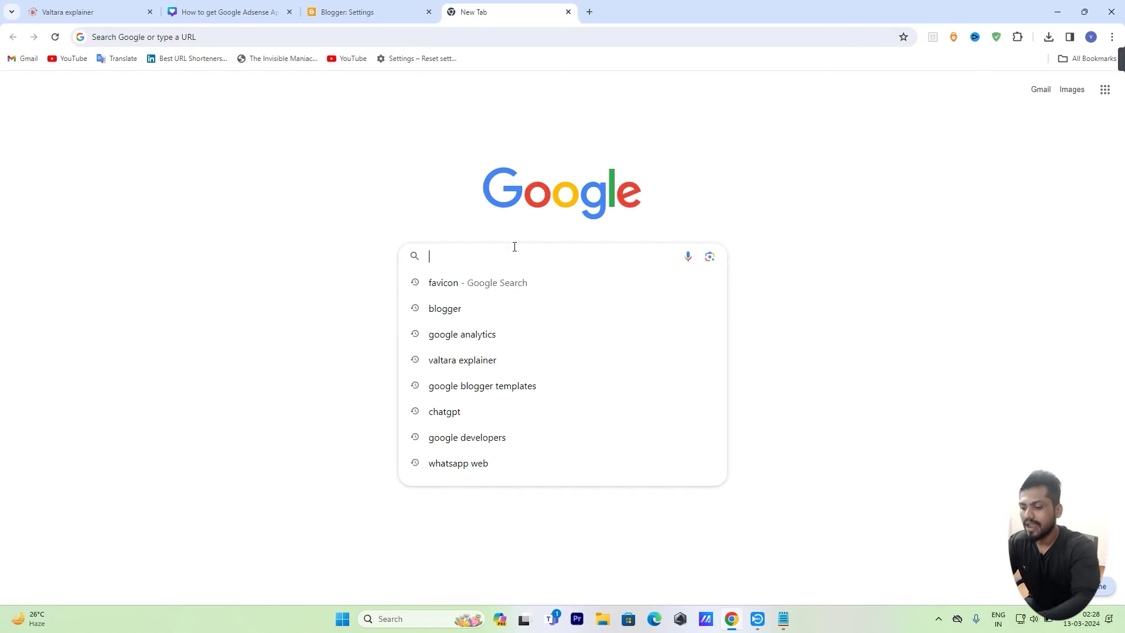
{"action": "type", "text": "valtara"}
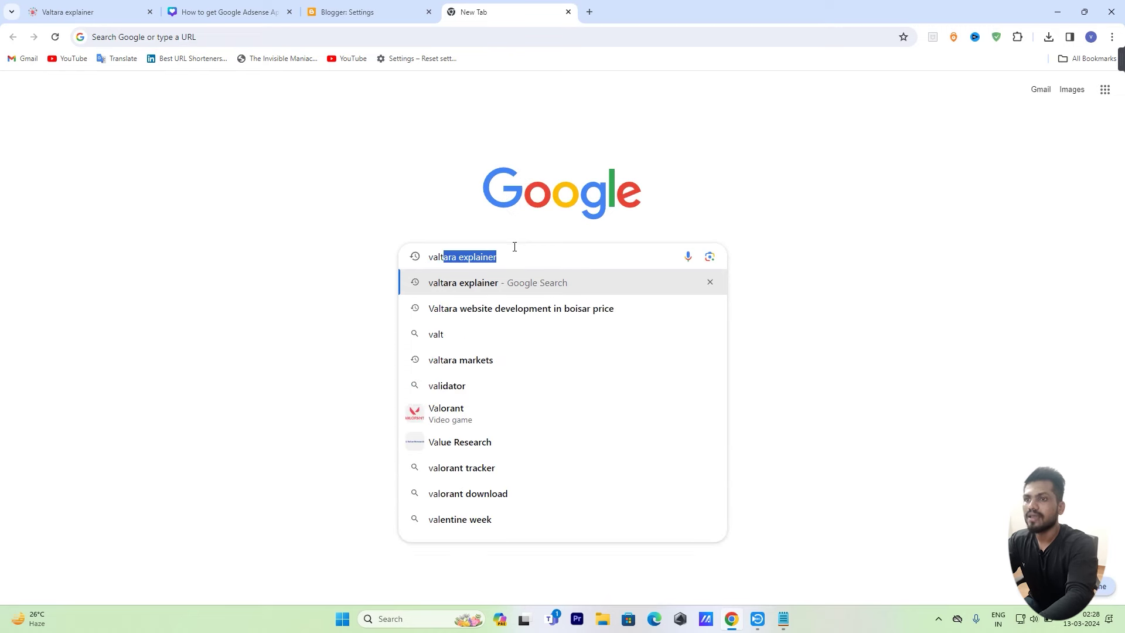
{"action": "left_click", "coordinate": [497, 285]}
{"action": "left_click", "coordinate": [244, 338]}
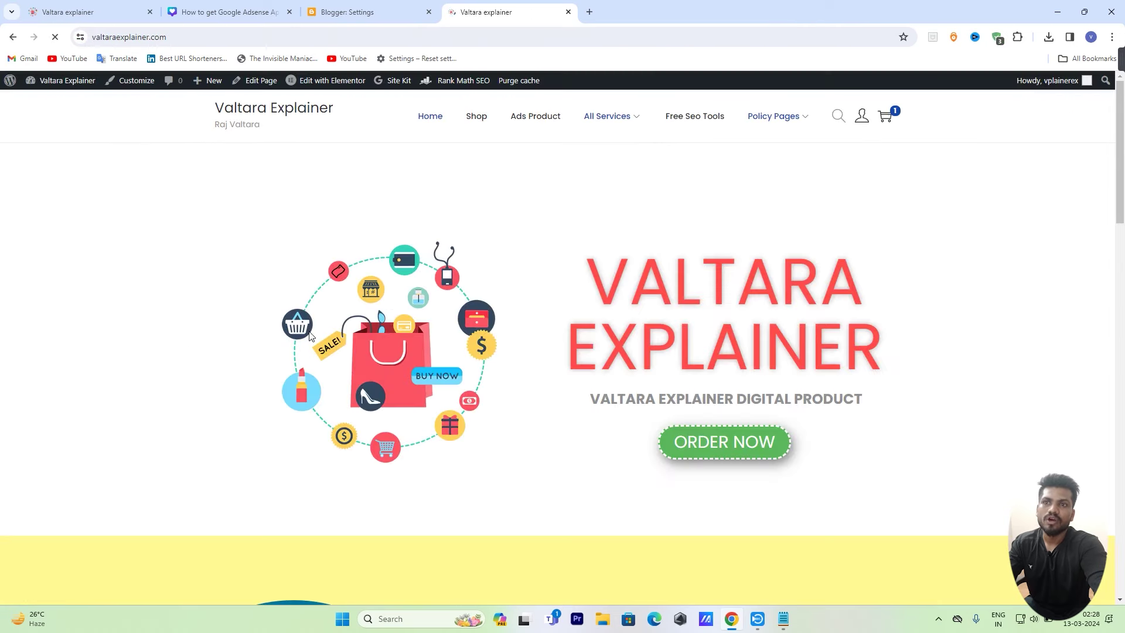
{"action": "left_click", "coordinate": [703, 121]}
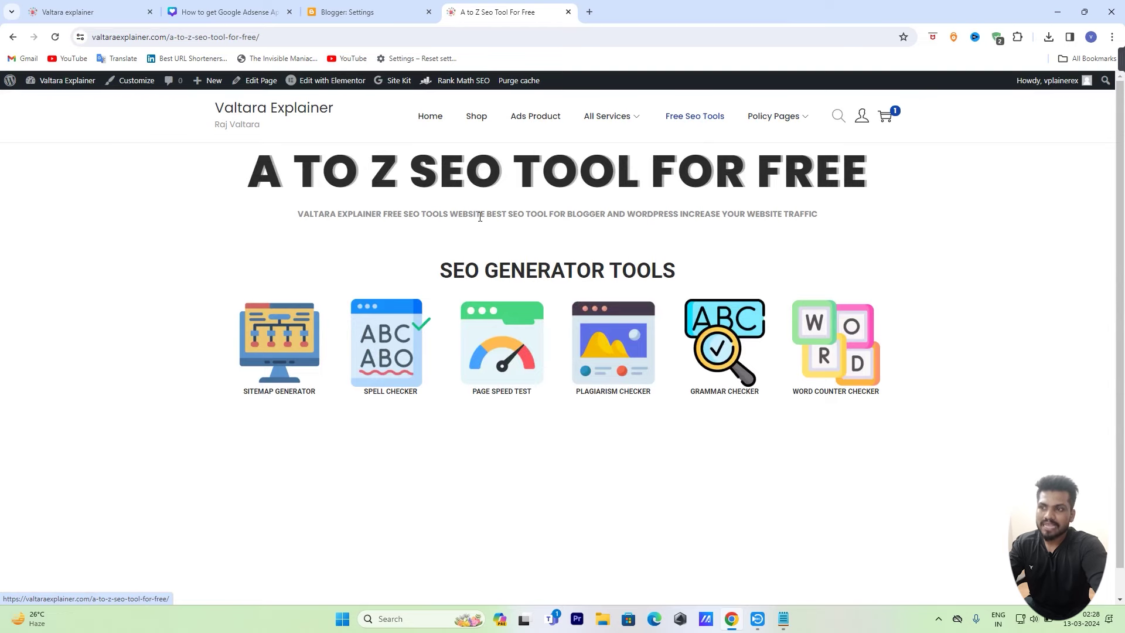
{"action": "left_click", "coordinate": [284, 350]}
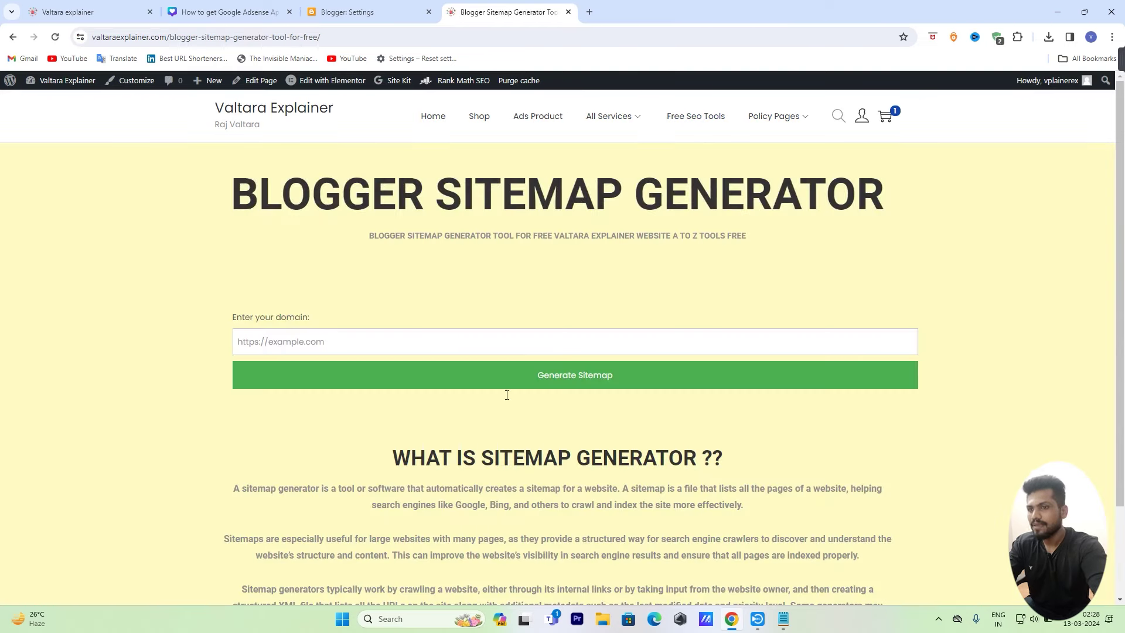
{"action": "scroll", "coordinate": [612, 411], "scroll_direction": "down", "scroll_amount": 2}
{"action": "scroll", "coordinate": [577, 467], "scroll_direction": "up", "scroll_amount": 2}
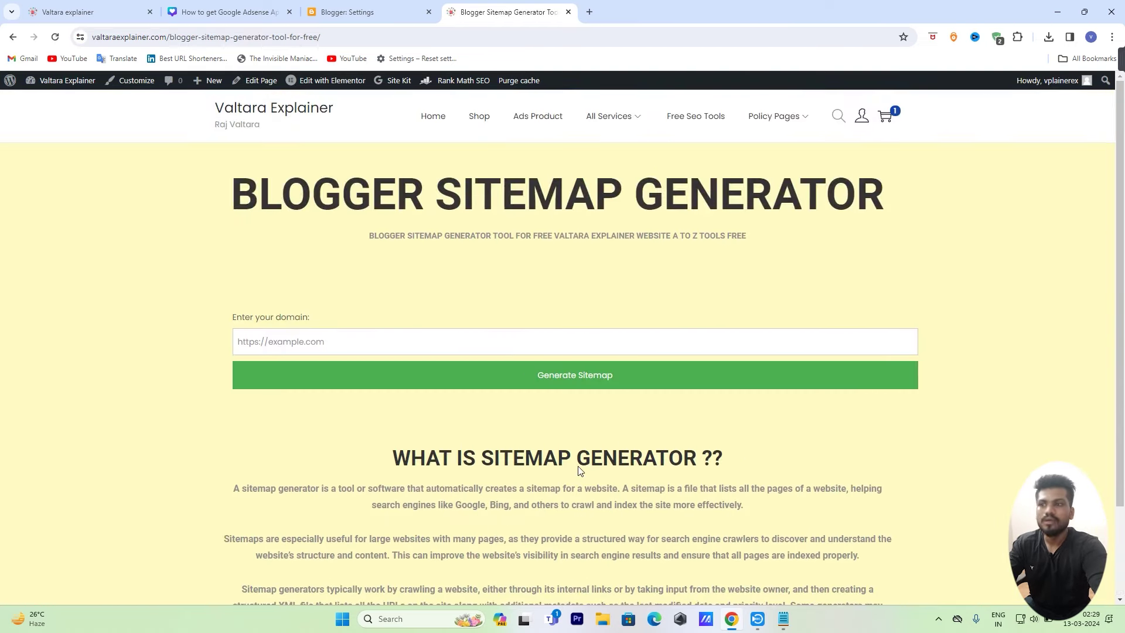
Step: Return to the blog settings, close the custom robots.txt editor without saving, view the blog and copy its web address
{"action": "left_click", "coordinate": [375, 12]}
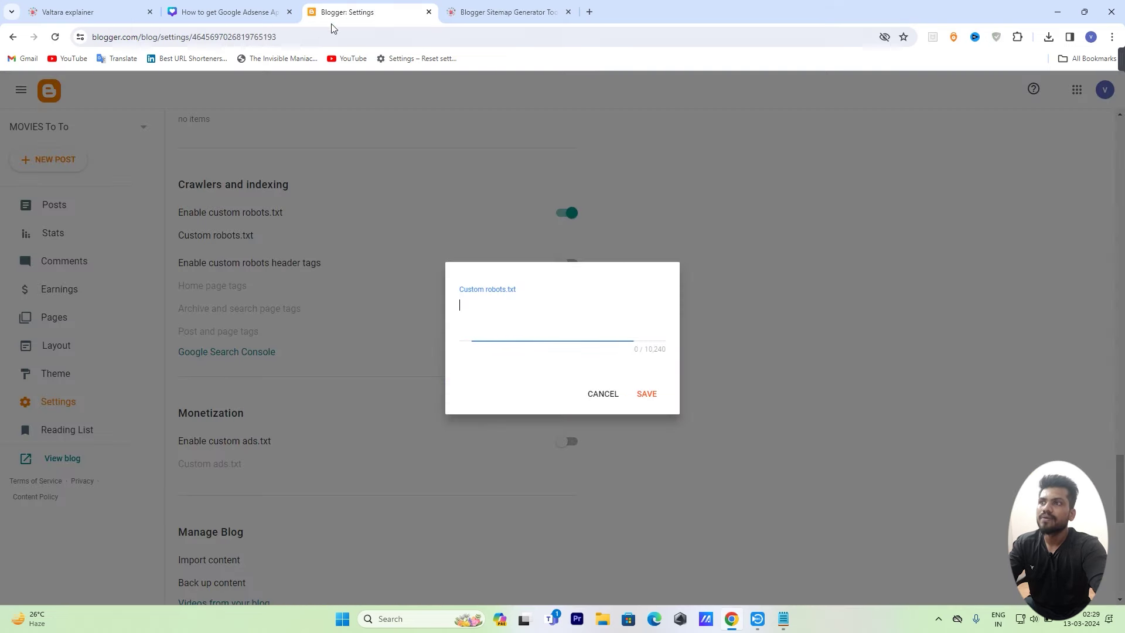
{"action": "left_click", "coordinate": [309, 36]}
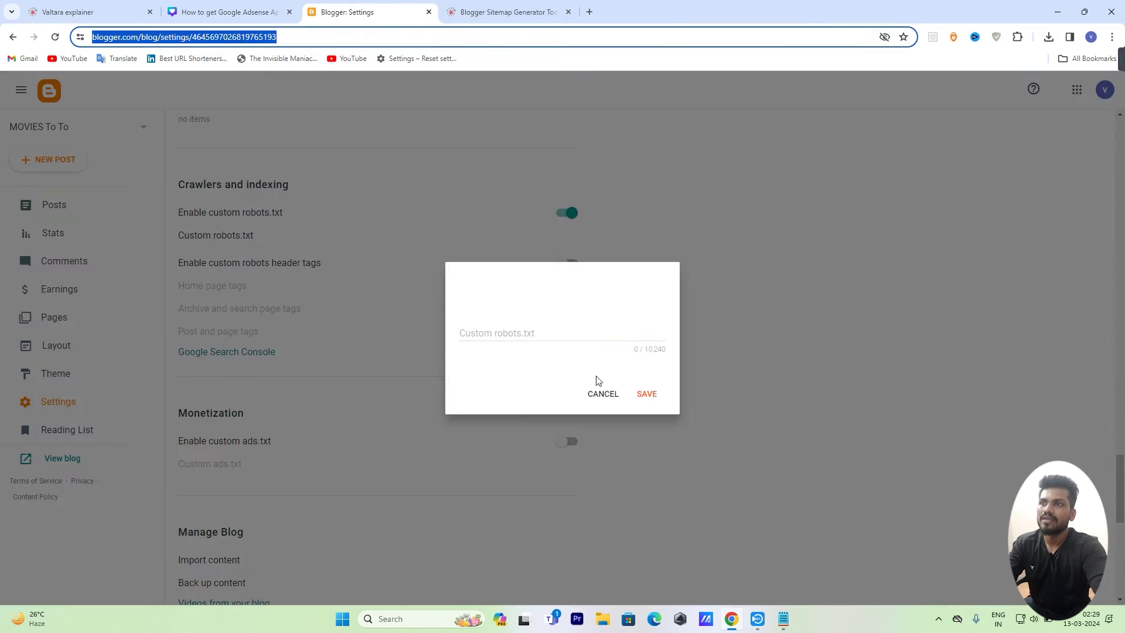
{"action": "left_click", "coordinate": [607, 392]}
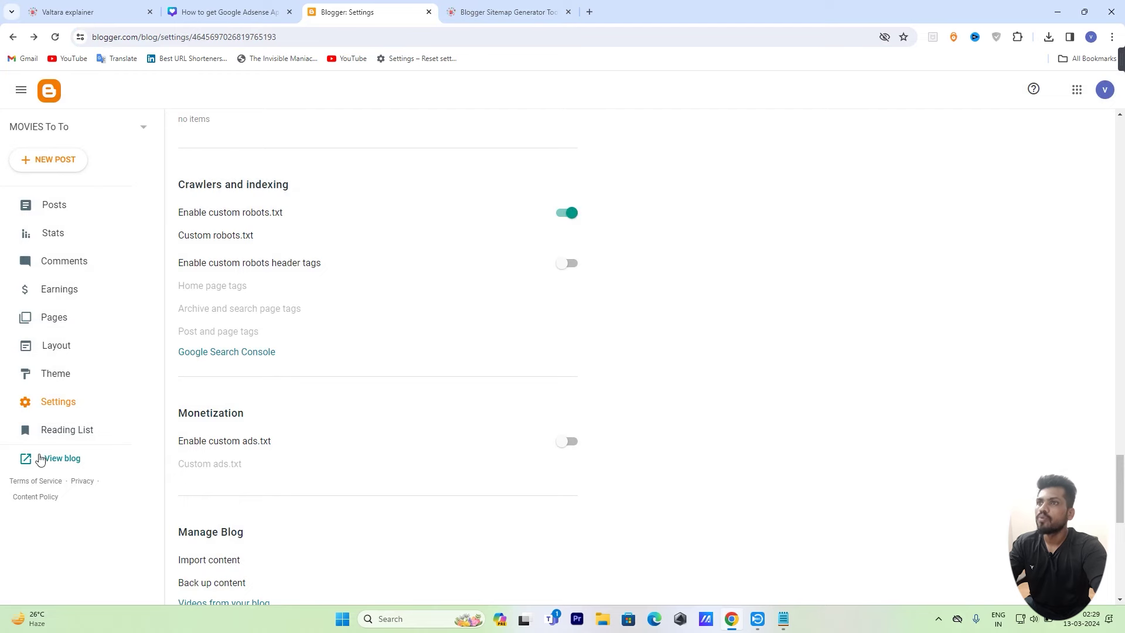
{"action": "left_click", "coordinate": [59, 459]}
{"action": "left_click", "coordinate": [194, 38]}
{"action": "right_click", "coordinate": [193, 39]}
{"action": "left_click", "coordinate": [227, 146]}
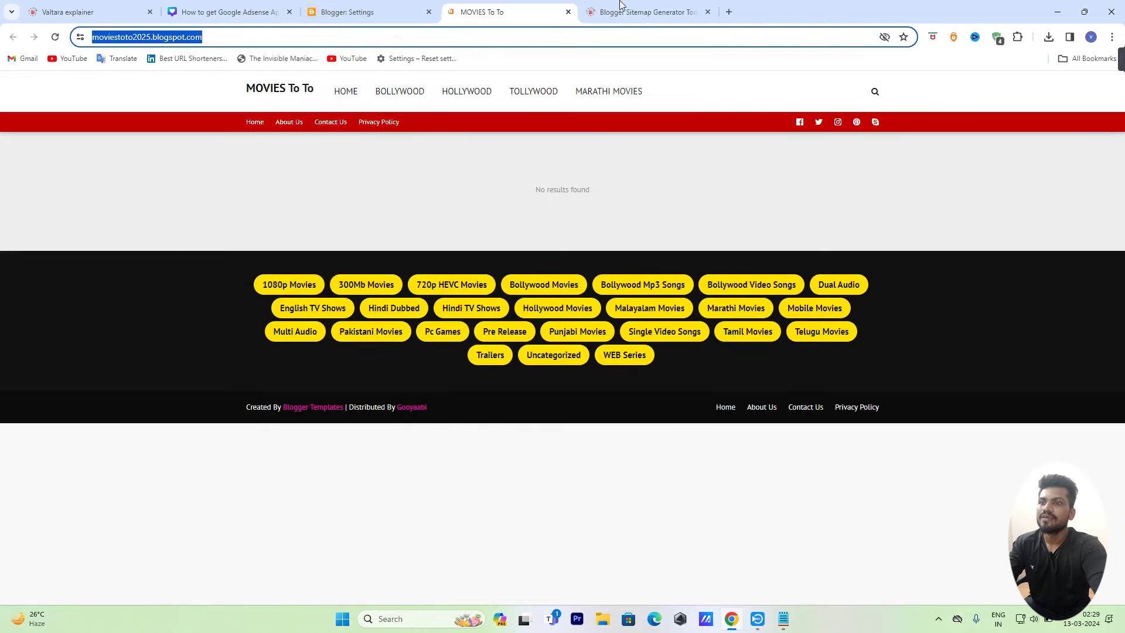
{"action": "left_click", "coordinate": [645, 12]}
{"action": "right_click", "coordinate": [287, 351]}
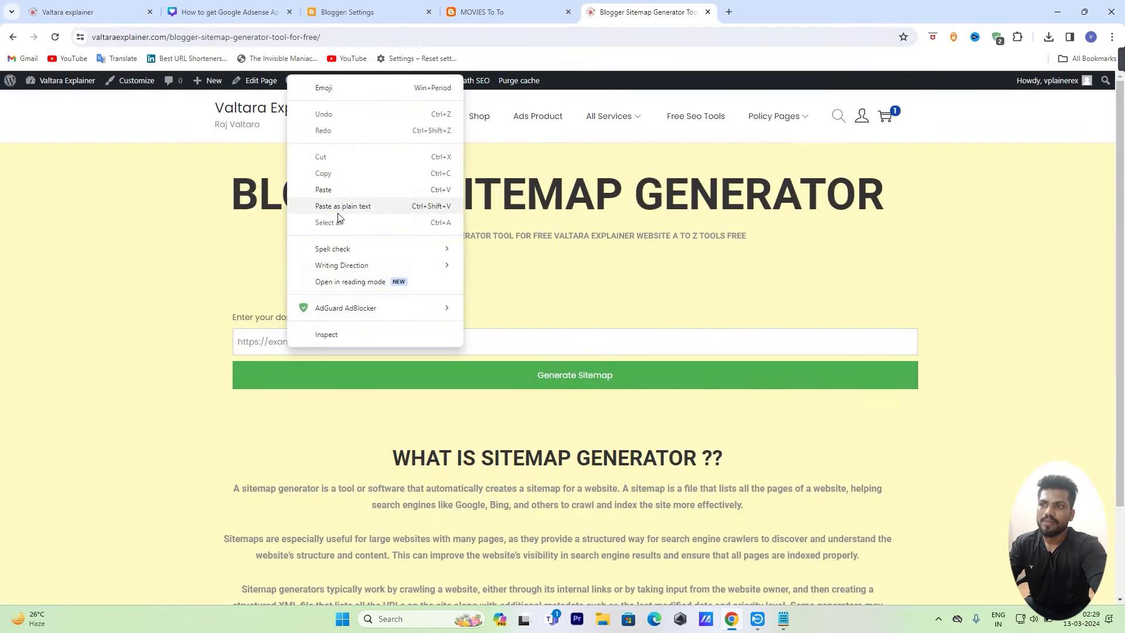
{"action": "left_click", "coordinate": [324, 189]}
{"action": "left_click_drag", "start_coordinate": [434, 344], "coordinate": [203, 345]}
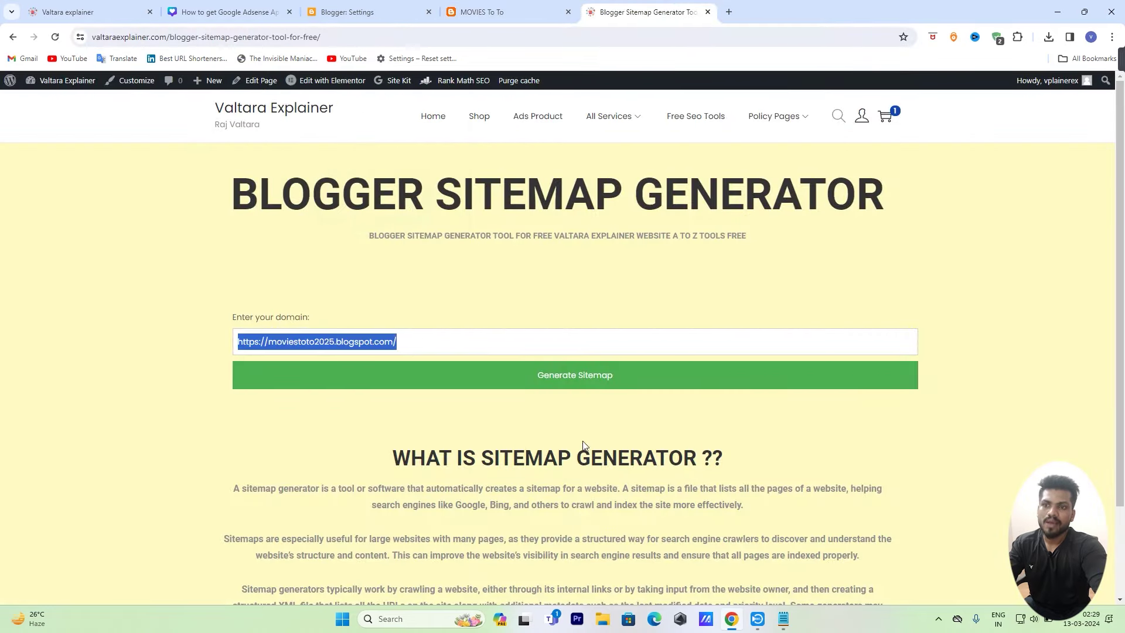
{"action": "left_click", "coordinate": [585, 381]}
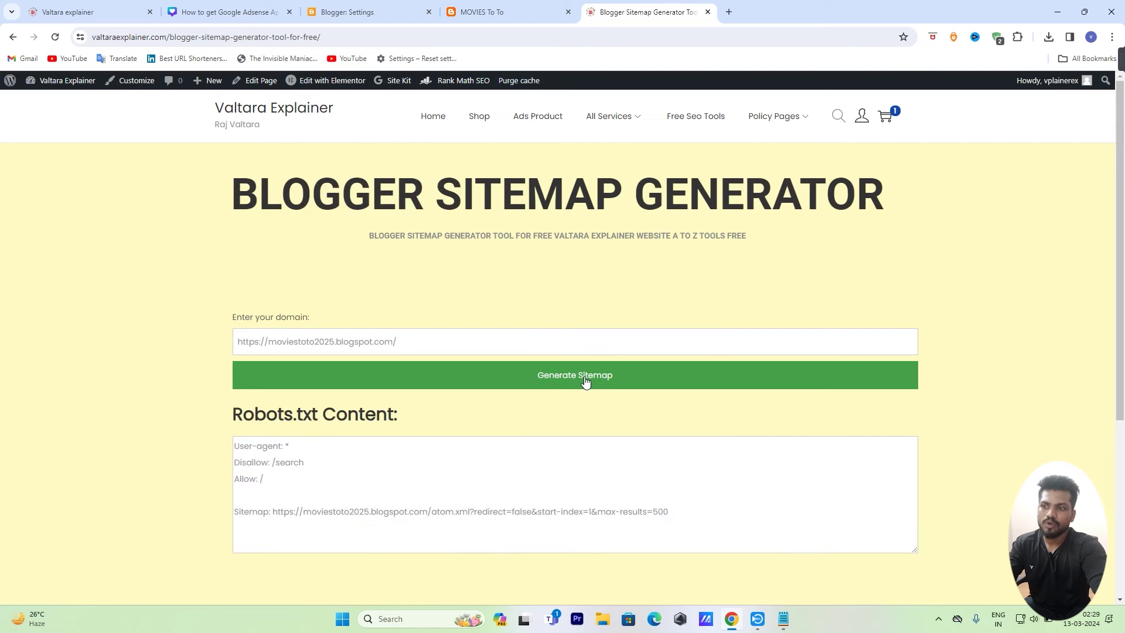
Step: Copy the complete generated robots.txt content, from the User-agent line through the Sitemap line
{"action": "scroll", "coordinate": [447, 419], "scroll_direction": "down", "scroll_amount": 1}
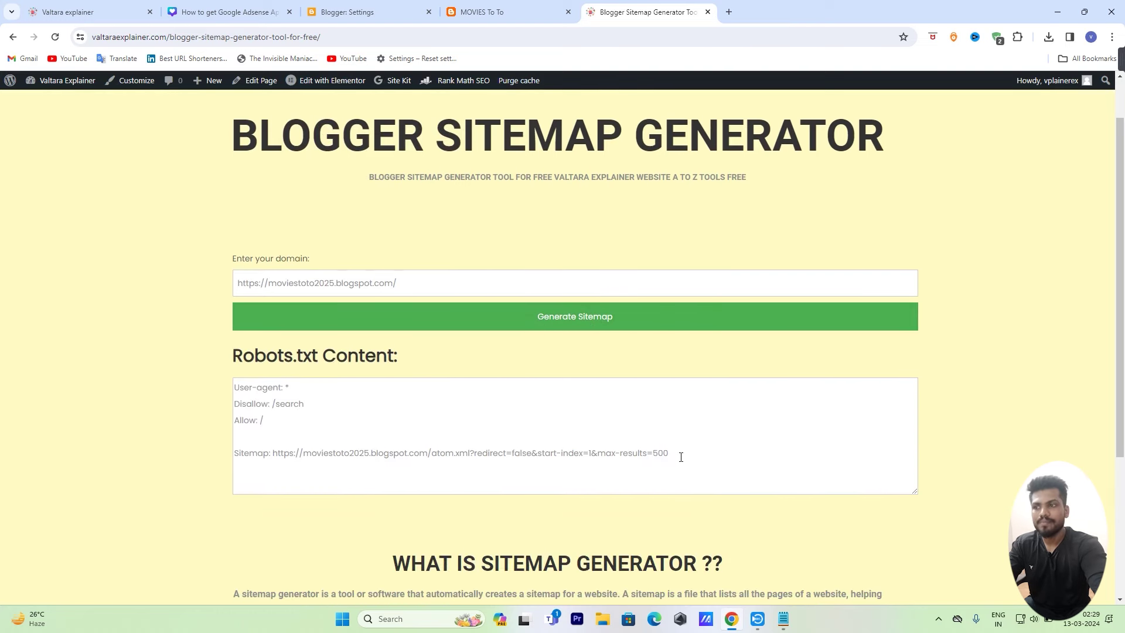
{"action": "left_click_drag", "start_coordinate": [235, 387], "coordinate": [647, 465]}
{"action": "right_click", "coordinate": [647, 464]}
{"action": "left_click", "coordinate": [703, 309]}
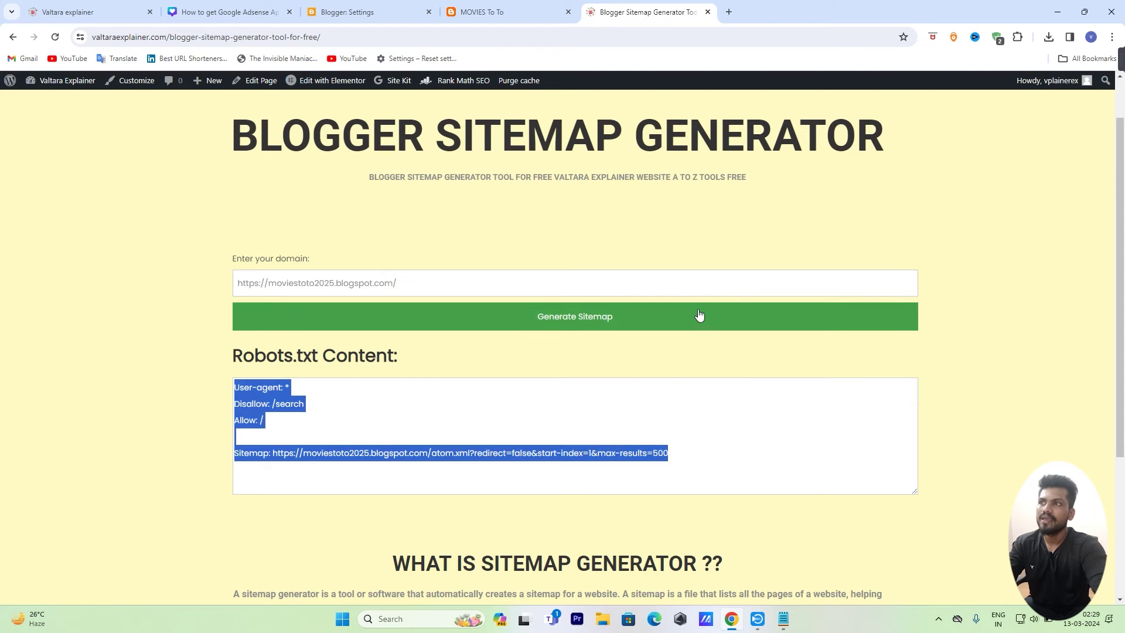
Step: Paste the copied robots.txt content into the blog's custom robots.txt setting and save it
{"action": "left_click", "coordinate": [345, 9]}
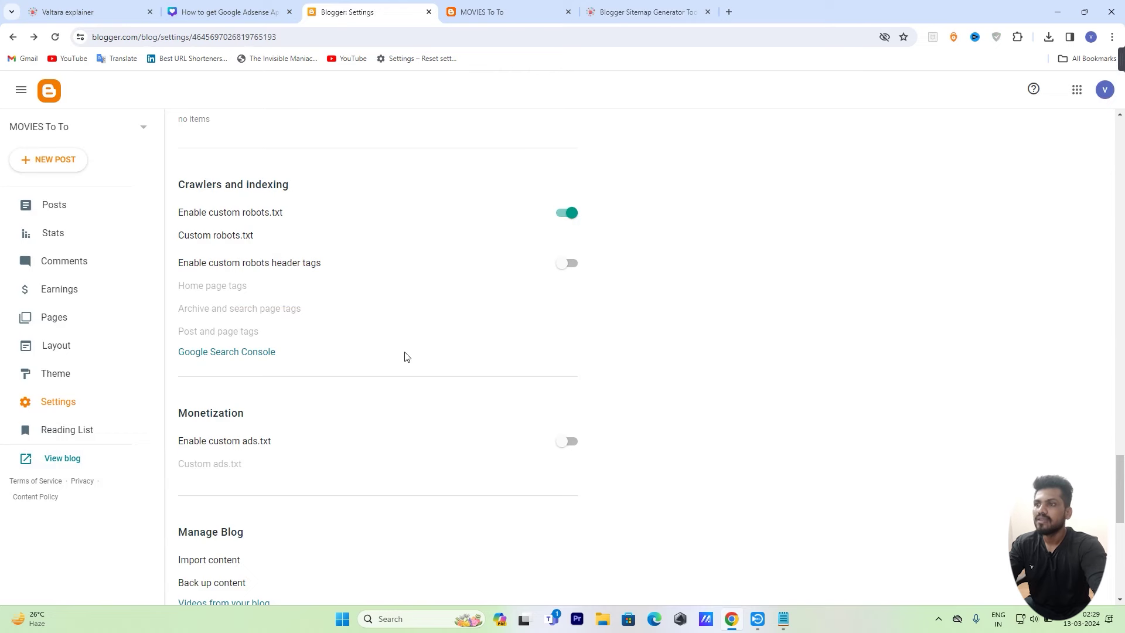
{"action": "left_click", "coordinate": [211, 238]}
{"action": "left_click", "coordinate": [512, 319]}
{"action": "right_click", "coordinate": [512, 319]}
{"action": "left_click", "coordinate": [557, 157]}
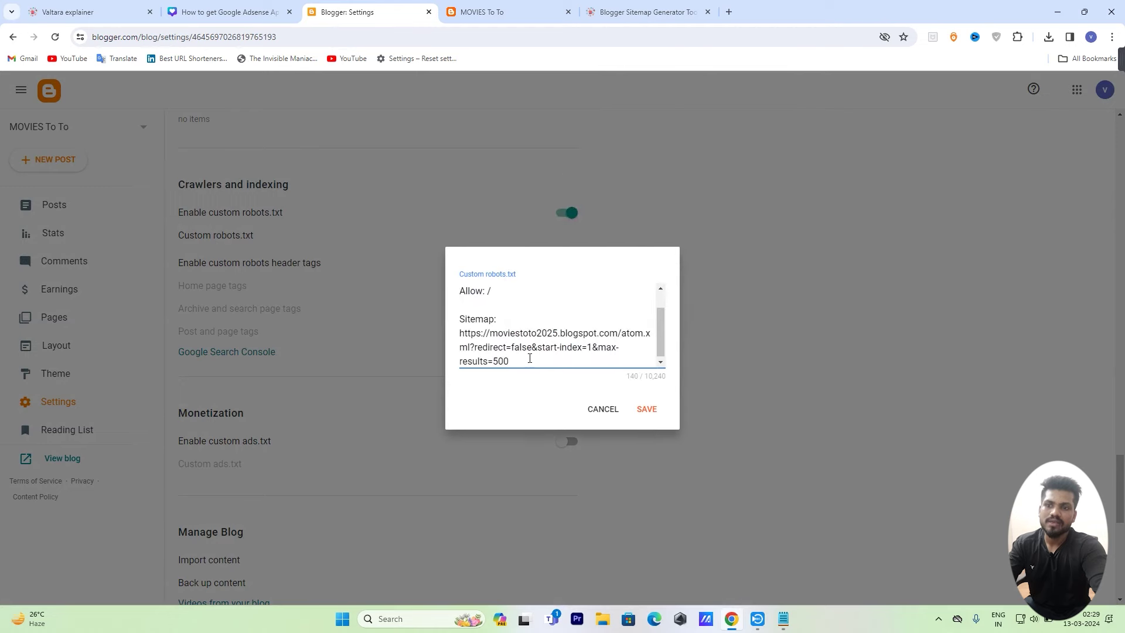
{"action": "left_click", "coordinate": [647, 410]}
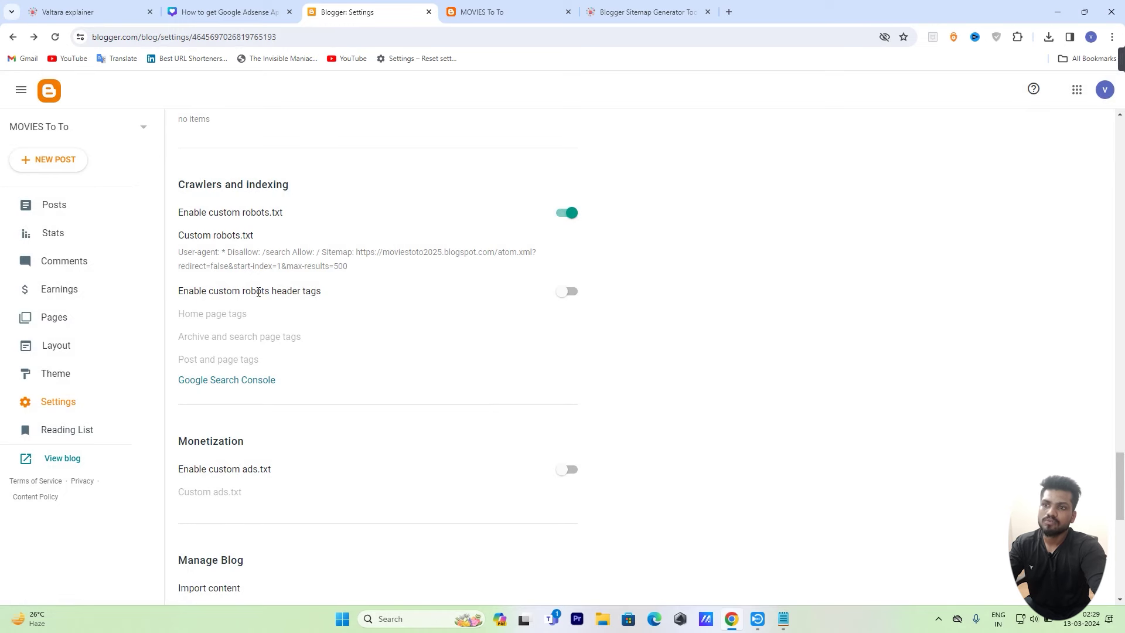
Step: Enable custom robots header tags, switch on all and noodp for the home page, and save
{"action": "left_click", "coordinate": [567, 293]}
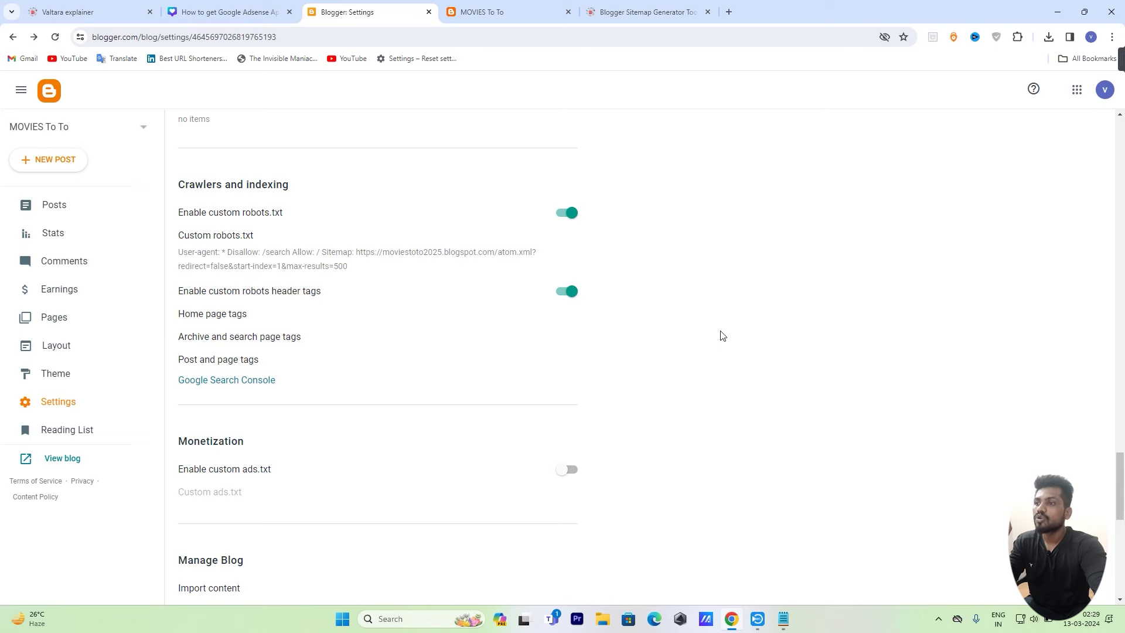
{"action": "left_click", "coordinate": [212, 314]}
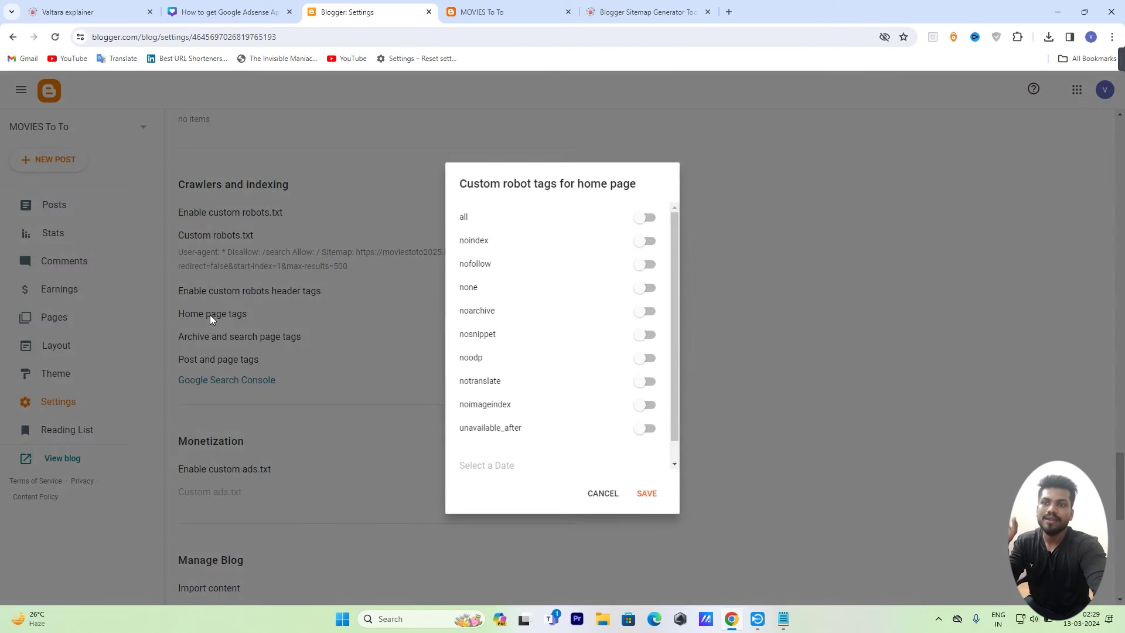
{"action": "left_click", "coordinate": [647, 218]}
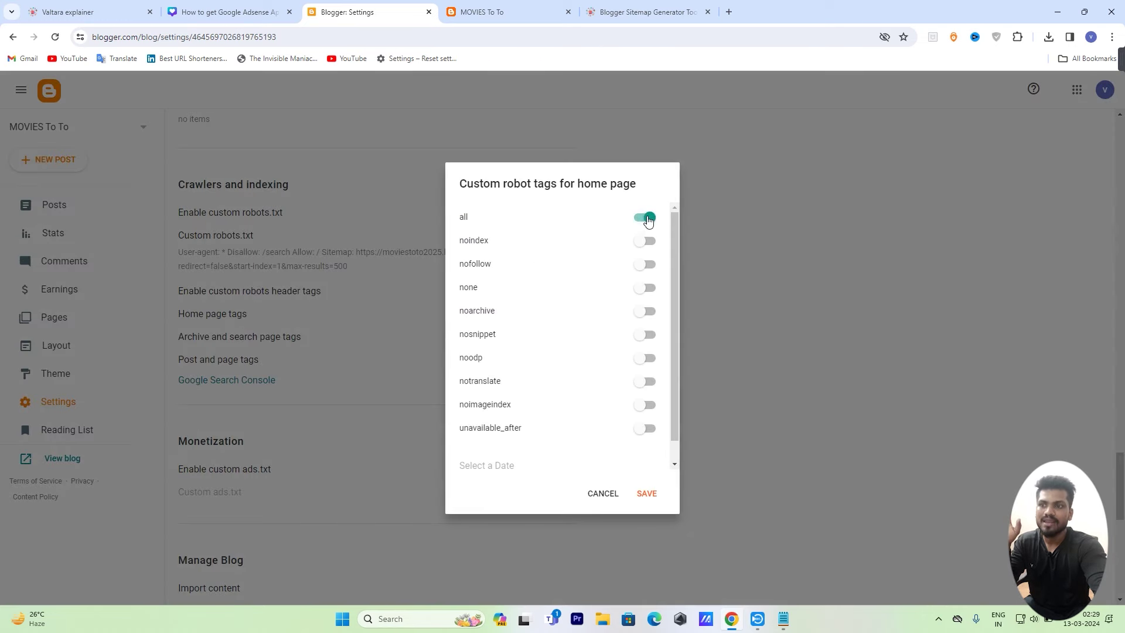
{"action": "left_click", "coordinate": [645, 358]}
{"action": "left_click", "coordinate": [646, 493]}
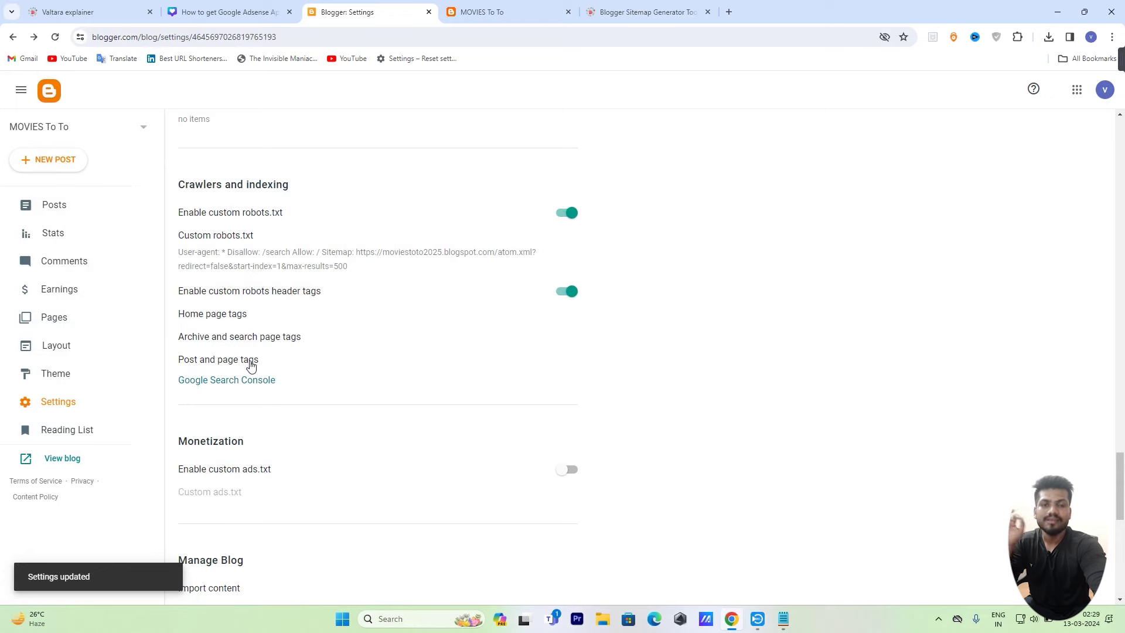
Step: Switch on the all tag in the custom robot tags for posts and pages, and save
{"action": "left_click", "coordinate": [251, 360]}
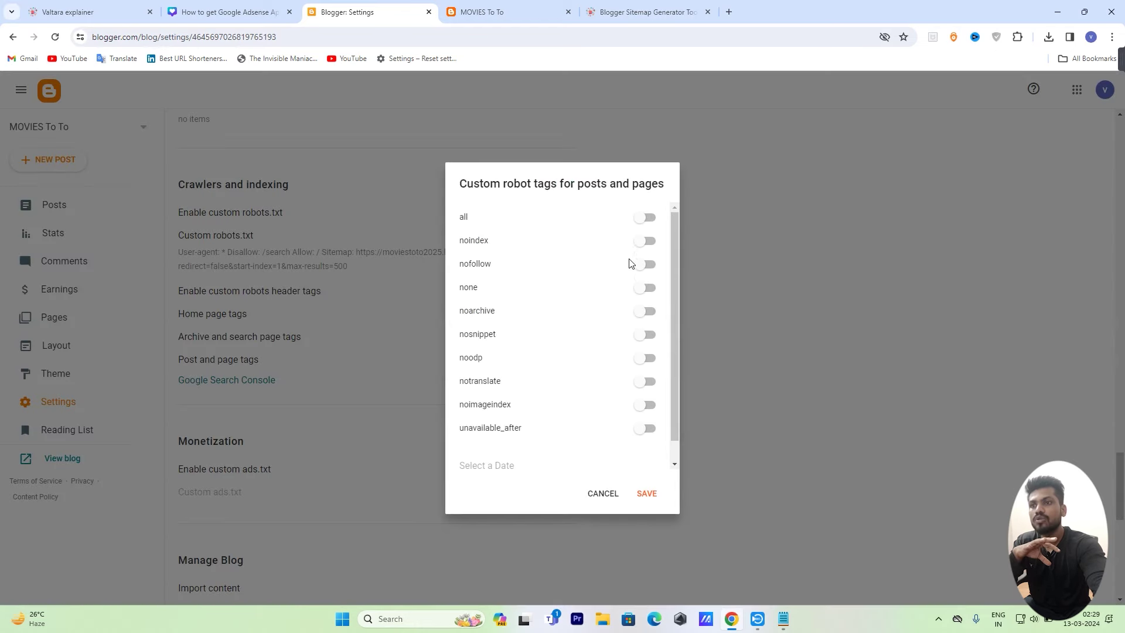
{"action": "left_click", "coordinate": [645, 218]}
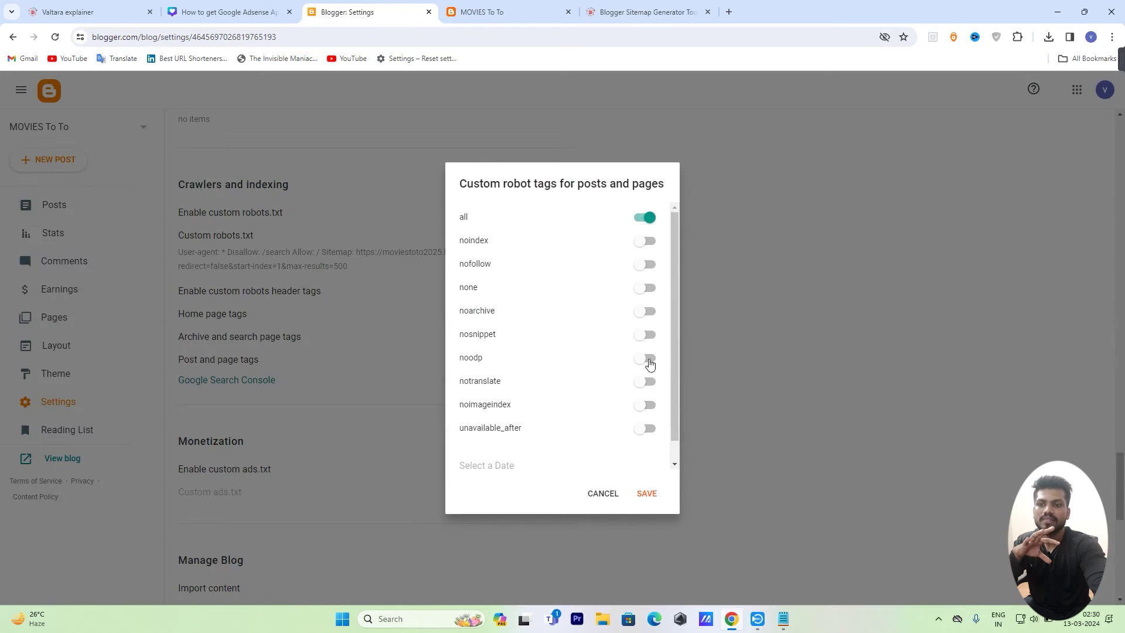
{"action": "left_click", "coordinate": [647, 494]}
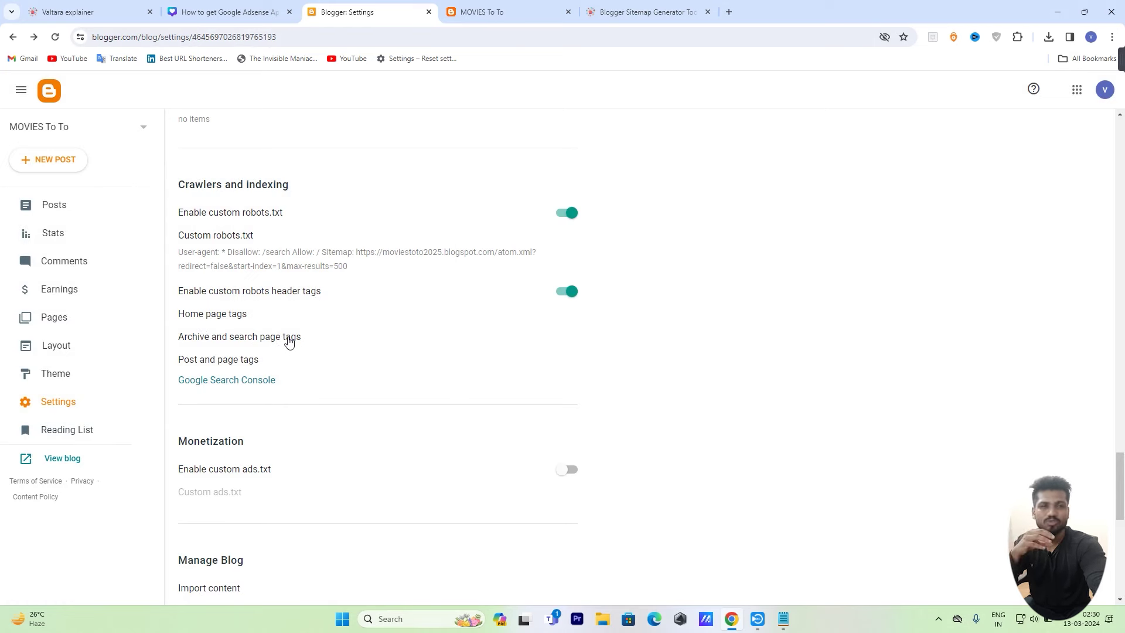
Step: Switch on noindex and noodp in the custom robot tags for archive and search pages, and save
{"action": "left_click", "coordinate": [289, 339]}
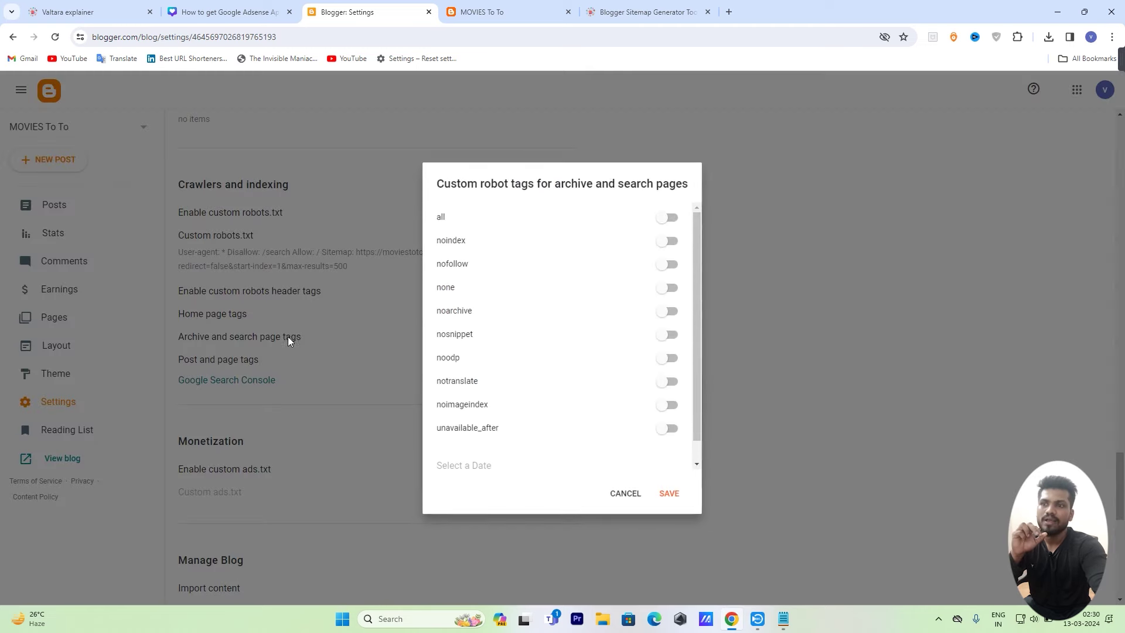
{"action": "left_click", "coordinate": [672, 241]}
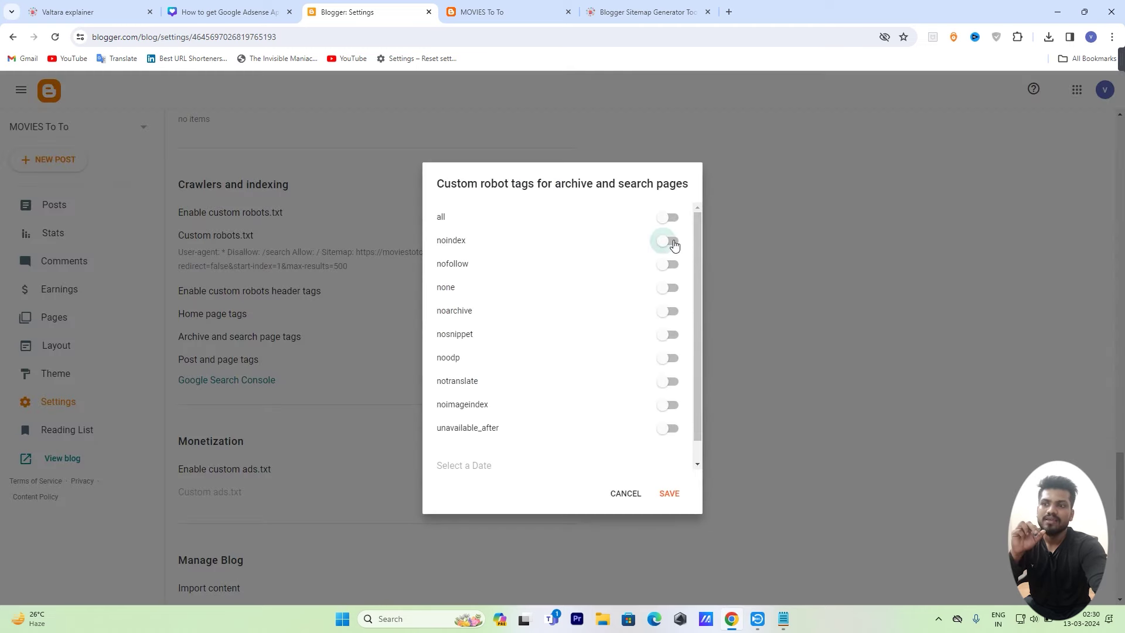
{"action": "left_click", "coordinate": [668, 358]}
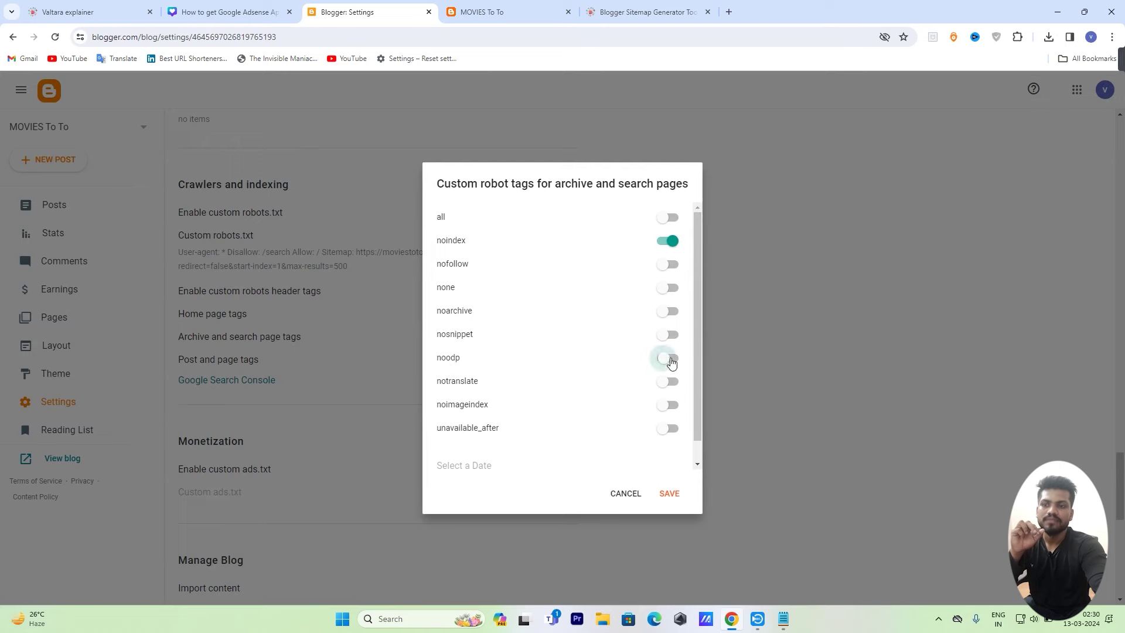
{"action": "left_click", "coordinate": [669, 494]}
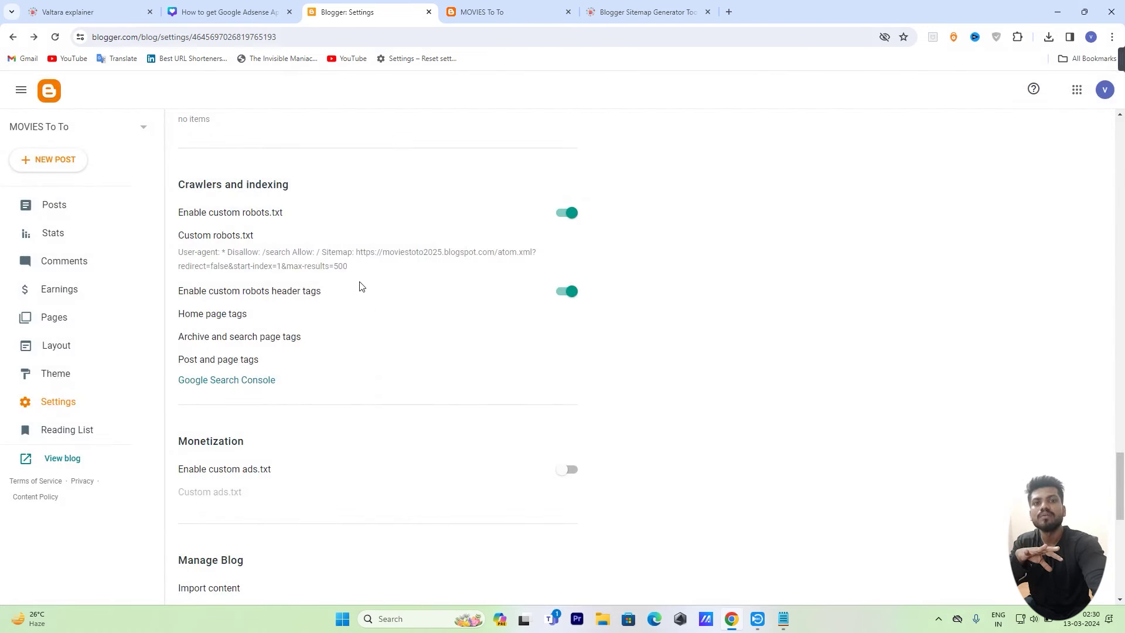
Step: Open Google Search Console from the blog settings and copy the web address of the MOVIES To To blog
{"action": "left_click", "coordinate": [218, 386]}
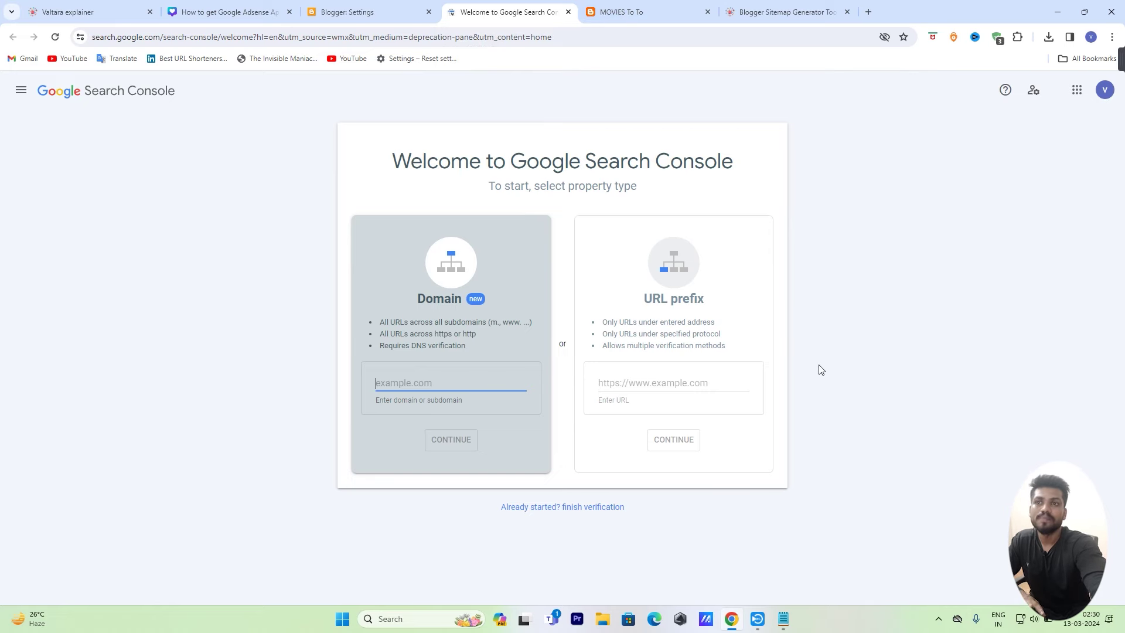
{"action": "left_click", "coordinate": [649, 8]}
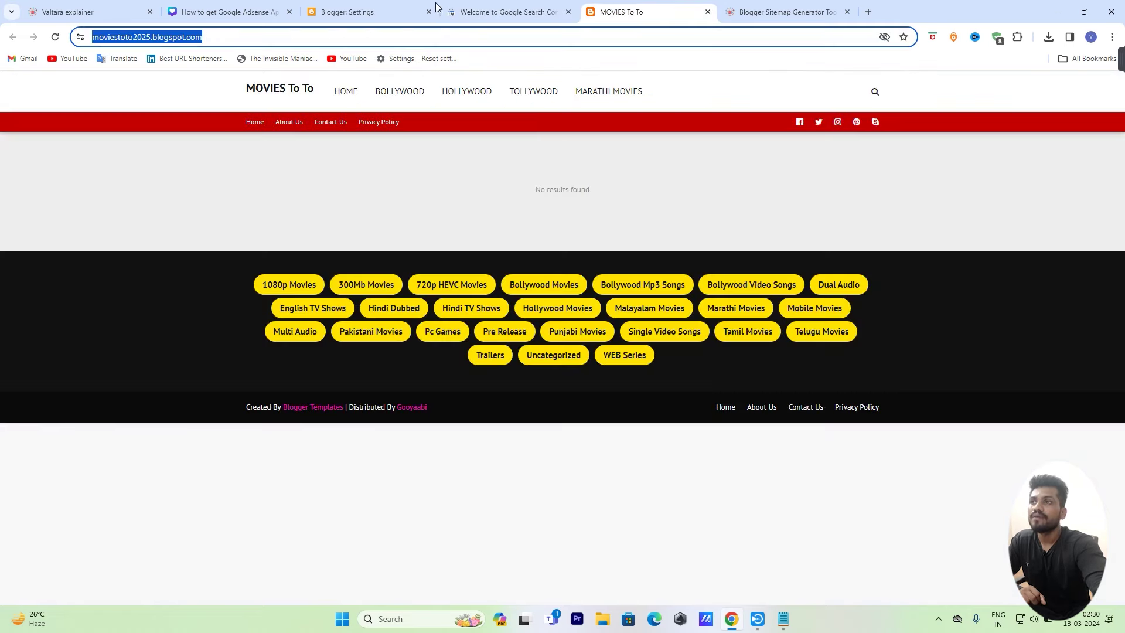
{"action": "right_click", "coordinate": [193, 39]}
{"action": "left_click", "coordinate": [240, 148]}
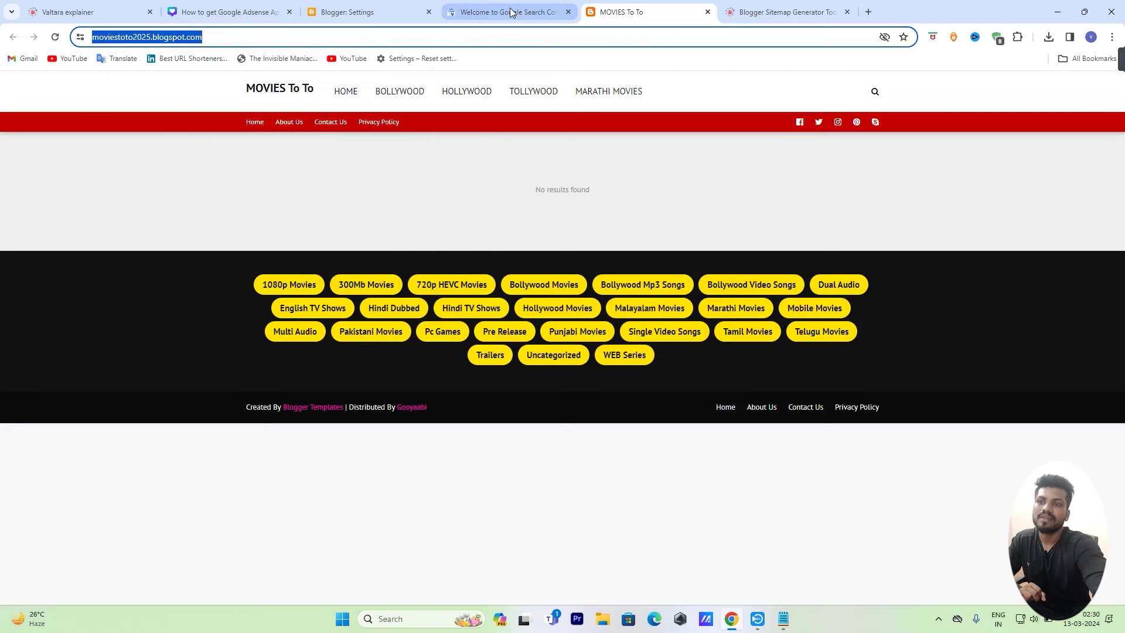
{"action": "left_click", "coordinate": [521, 9]}
{"action": "left_click", "coordinate": [656, 382]}
{"action": "right_click", "coordinate": [665, 380]}
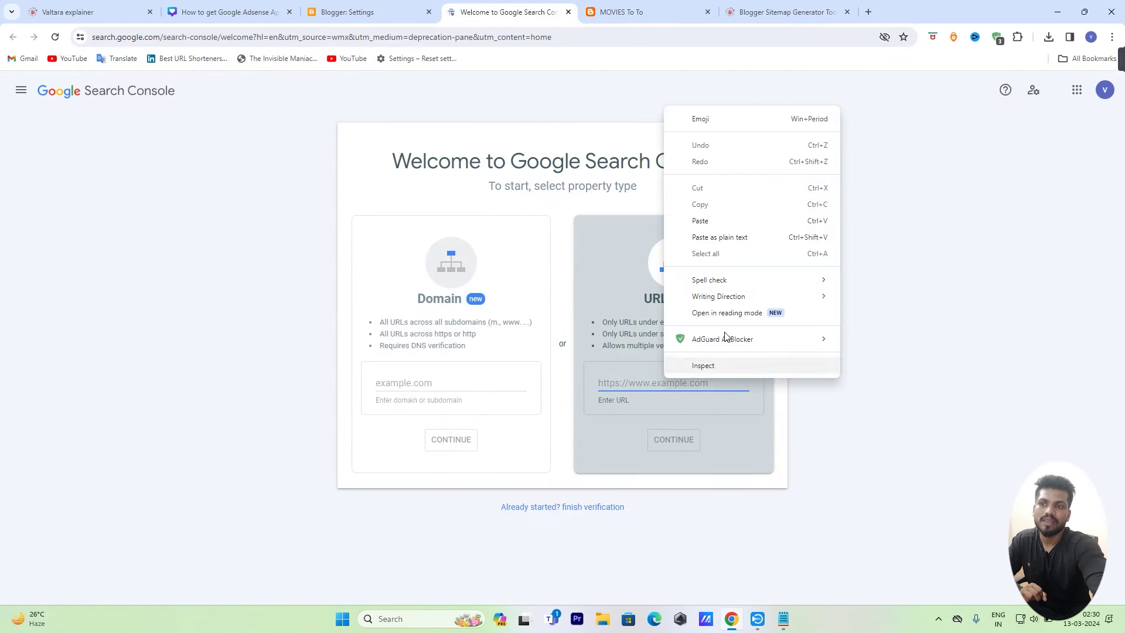
{"action": "left_click", "coordinate": [701, 221]}
{"action": "left_click", "coordinate": [481, 383]}
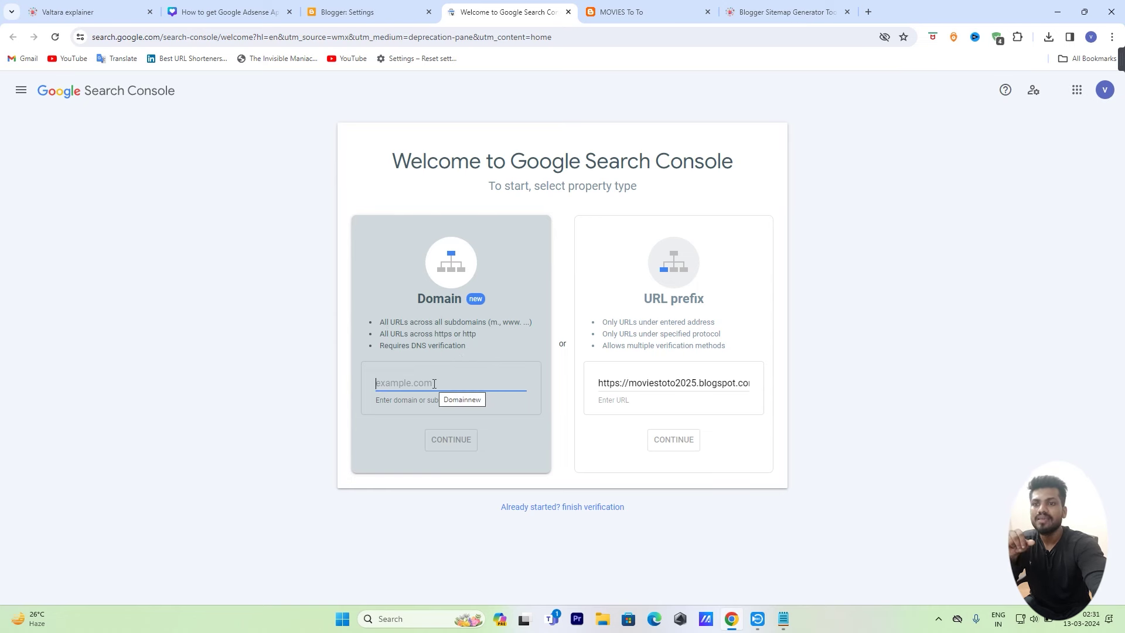
{"action": "left_click_drag", "start_coordinate": [599, 384], "coordinate": [771, 394]}
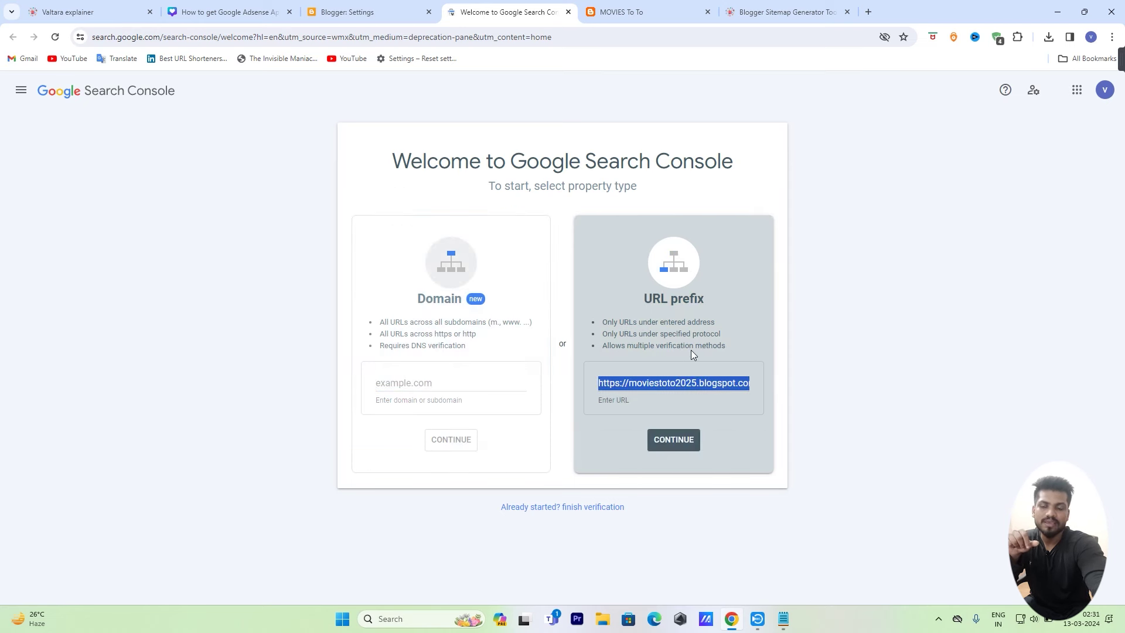
Step: Submit the URL prefix property for verification, go to the property and start past the Search Console welcome message
{"action": "left_click", "coordinate": [678, 446]}
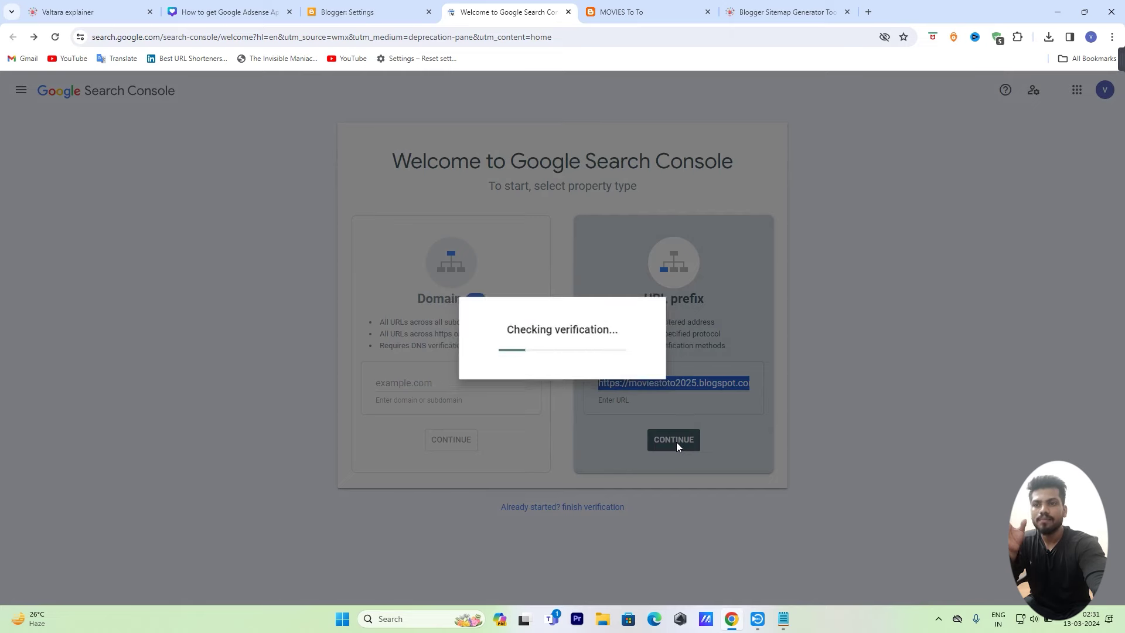
{"action": "left_click", "coordinate": [640, 406]}
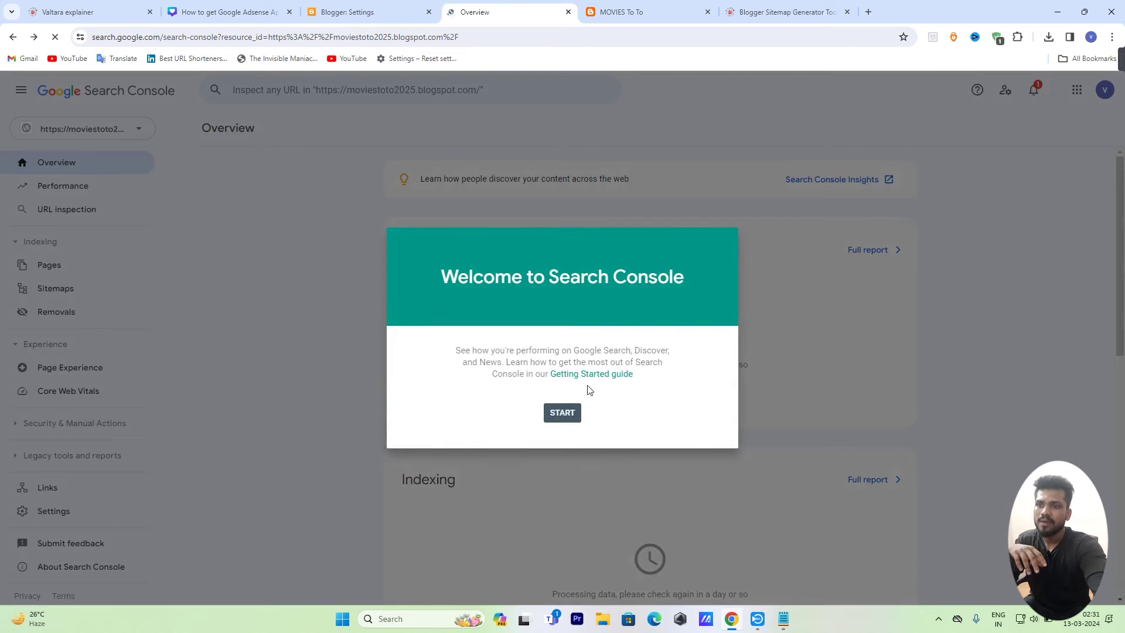
{"action": "left_click", "coordinate": [560, 414]}
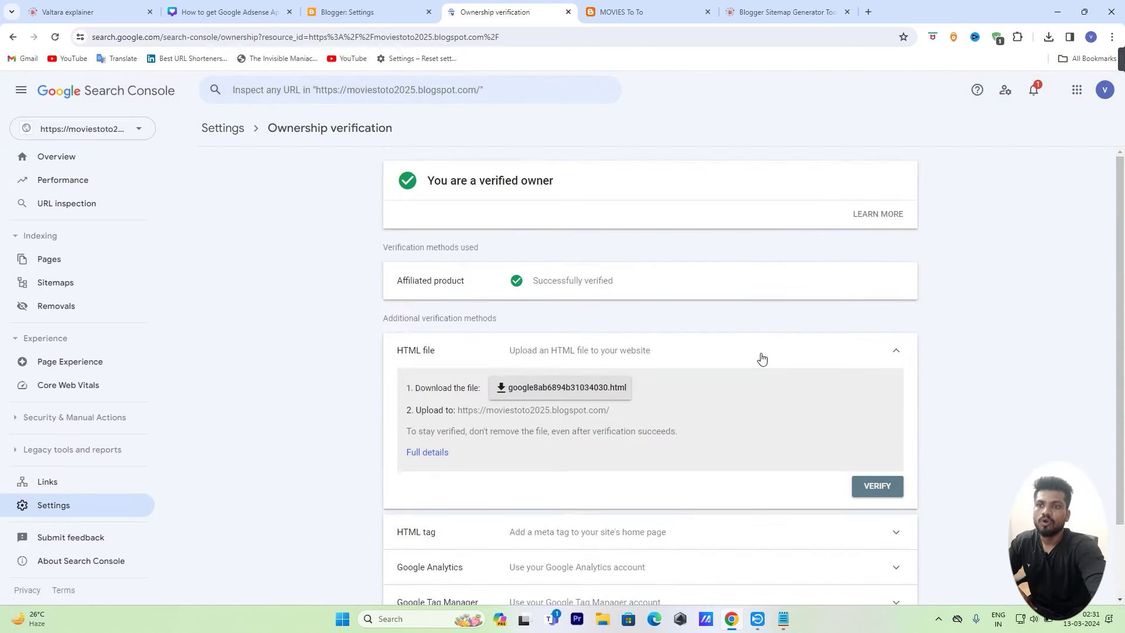
Step: Expand the HTML tag method on the ownership verification page and copy its meta tag
{"action": "scroll", "coordinate": [792, 337], "scroll_direction": "down", "scroll_amount": 2}
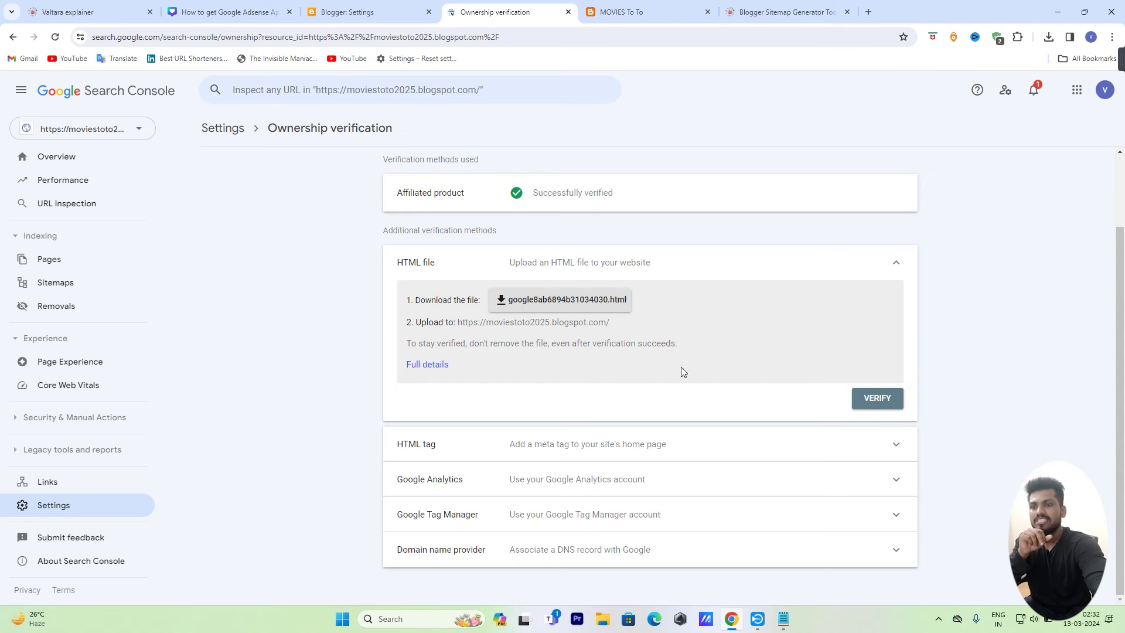
{"action": "left_click", "coordinate": [671, 446]}
{"action": "scroll", "coordinate": [678, 360], "scroll_direction": "down", "scroll_amount": 3}
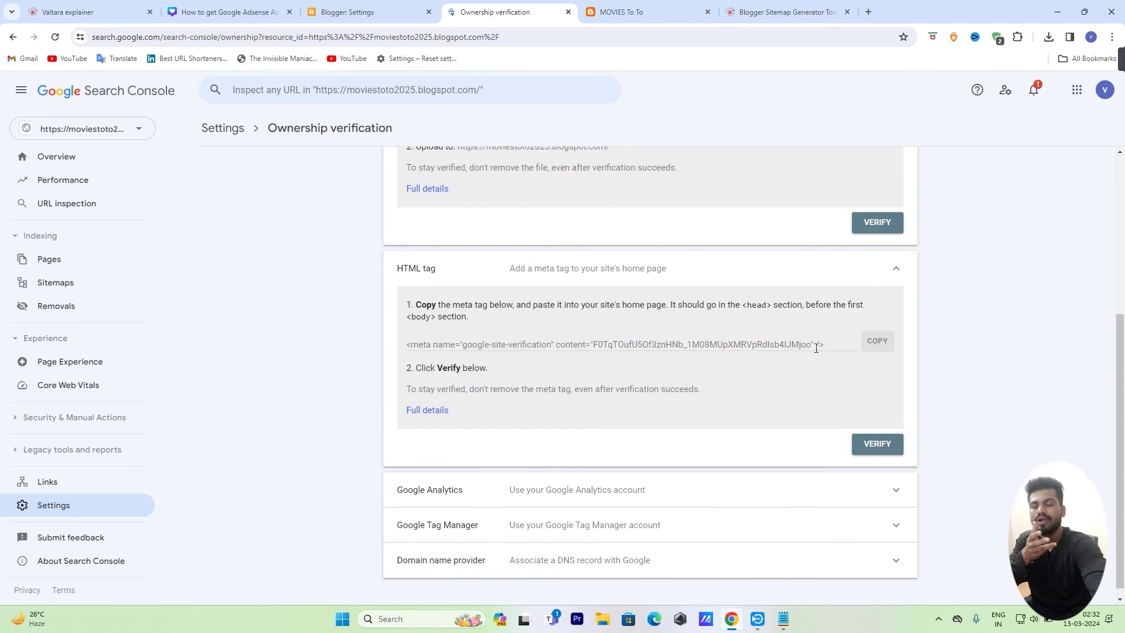
{"action": "left_click", "coordinate": [884, 345]}
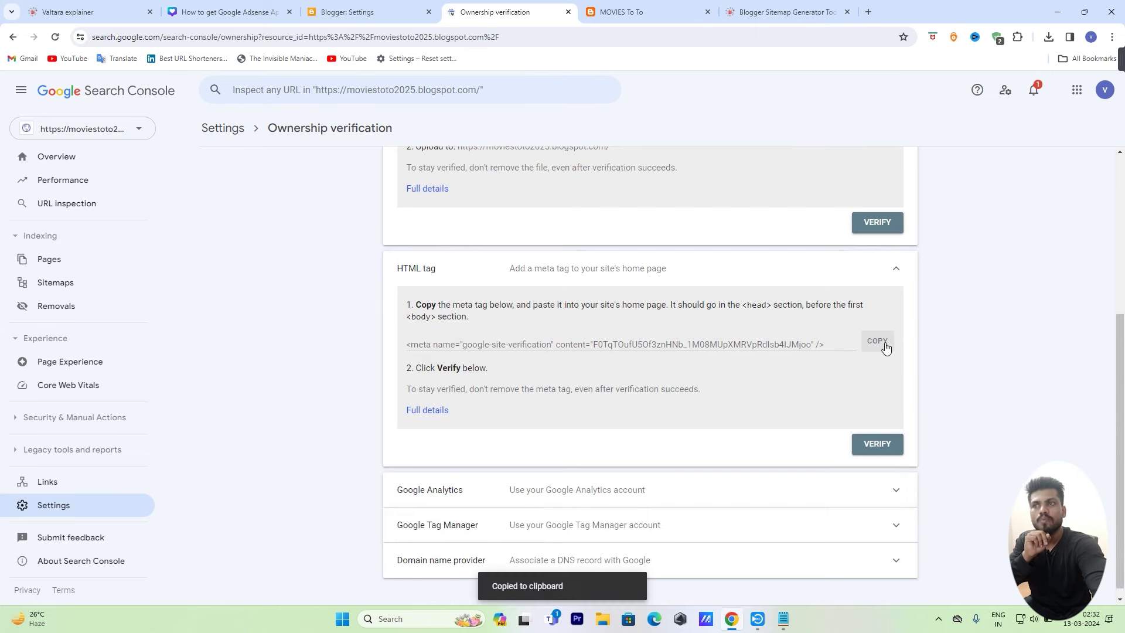
Step: Switch to Blogger and open the HTML source of the blog's current theme for editing
{"action": "left_click", "coordinate": [337, 9]}
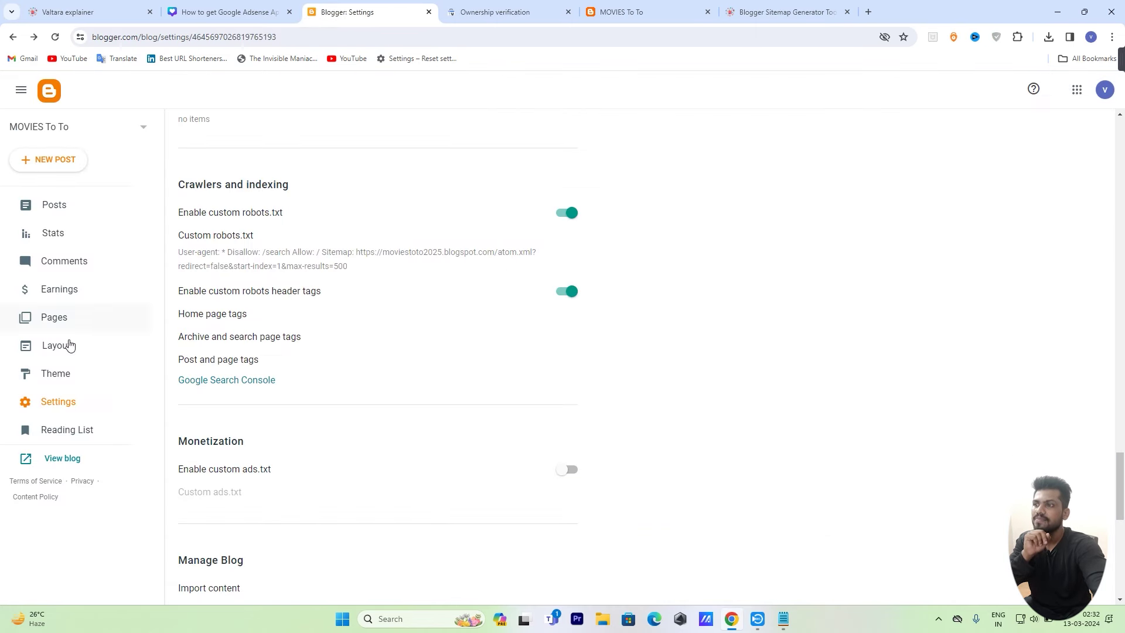
{"action": "left_click", "coordinate": [63, 371]}
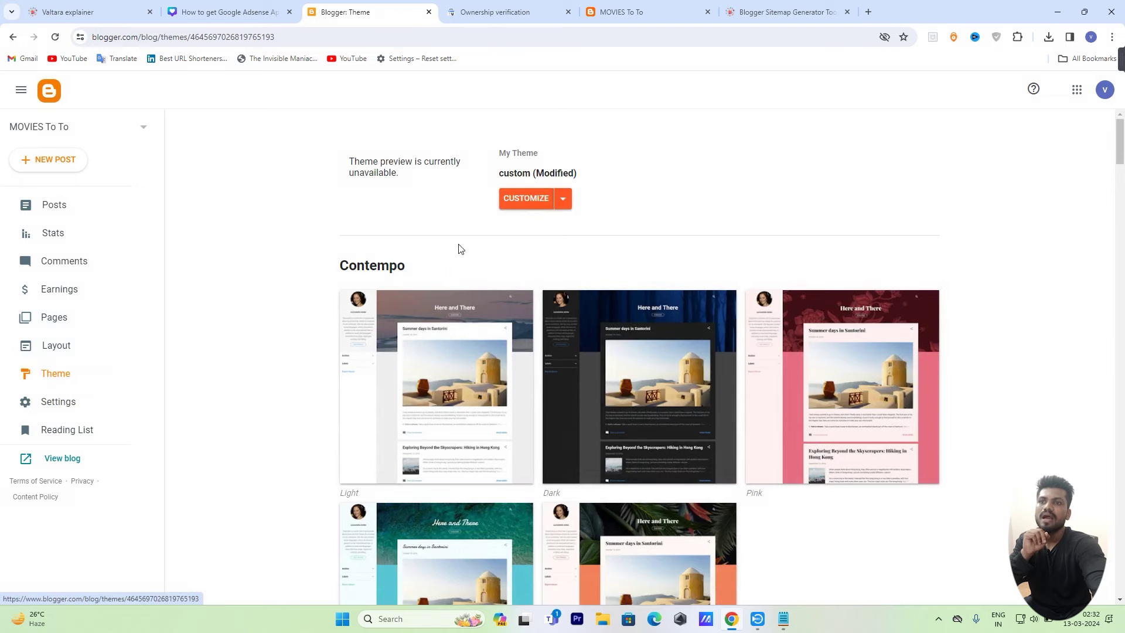
{"action": "left_click", "coordinate": [563, 200]}
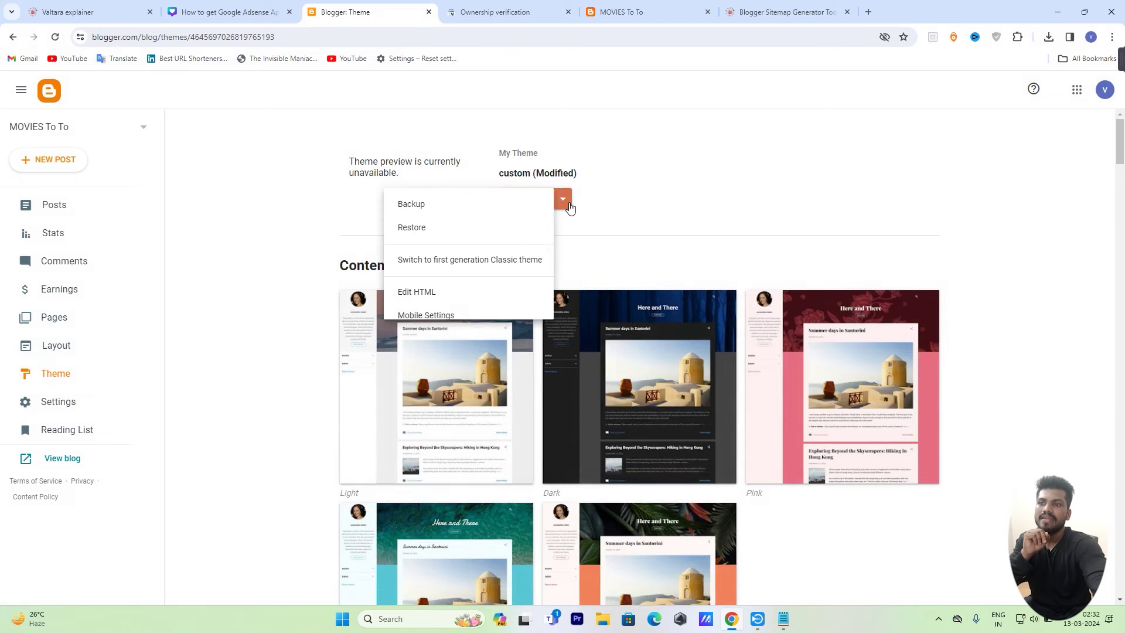
{"action": "left_click", "coordinate": [443, 293]}
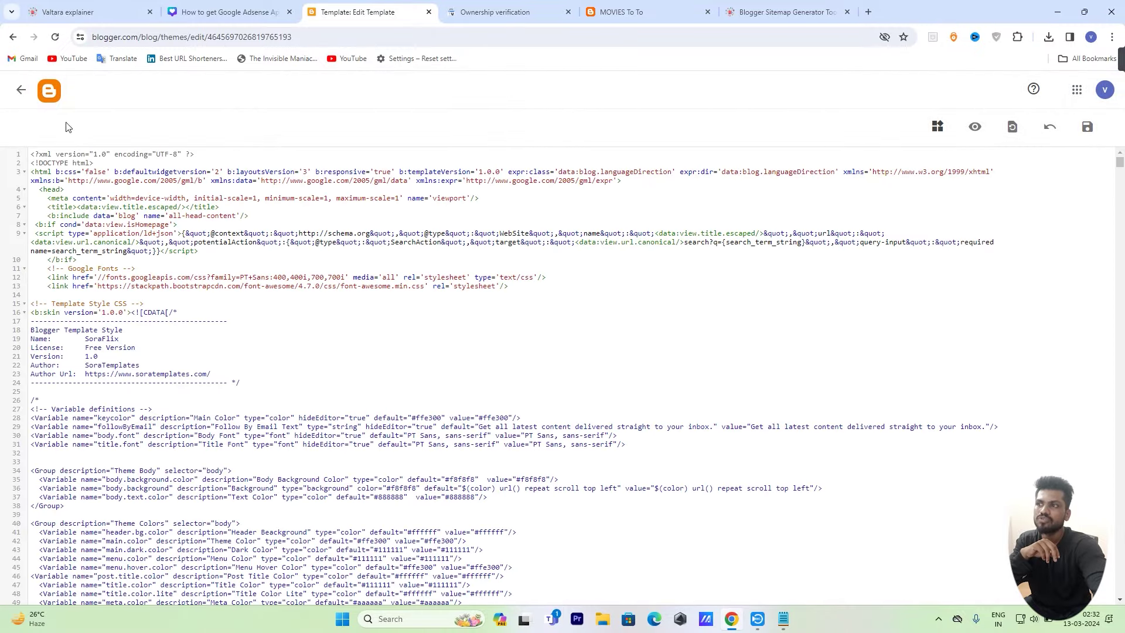
Step: Insert four new lines directly below the opening <head> tag and paste the google-site-verification meta tag with its verification token there
{"action": "left_click_drag", "start_coordinate": [68, 190], "coordinate": [32, 191]}
{"action": "key", "text": "ctrl+plus"}
{"action": "key", "text": "ctrl+plus"}
{"action": "key", "text": "ctrl+plus"}
{"action": "key", "text": "ctrl+plus"}
{"action": "key", "text": "ctrl+plus"}
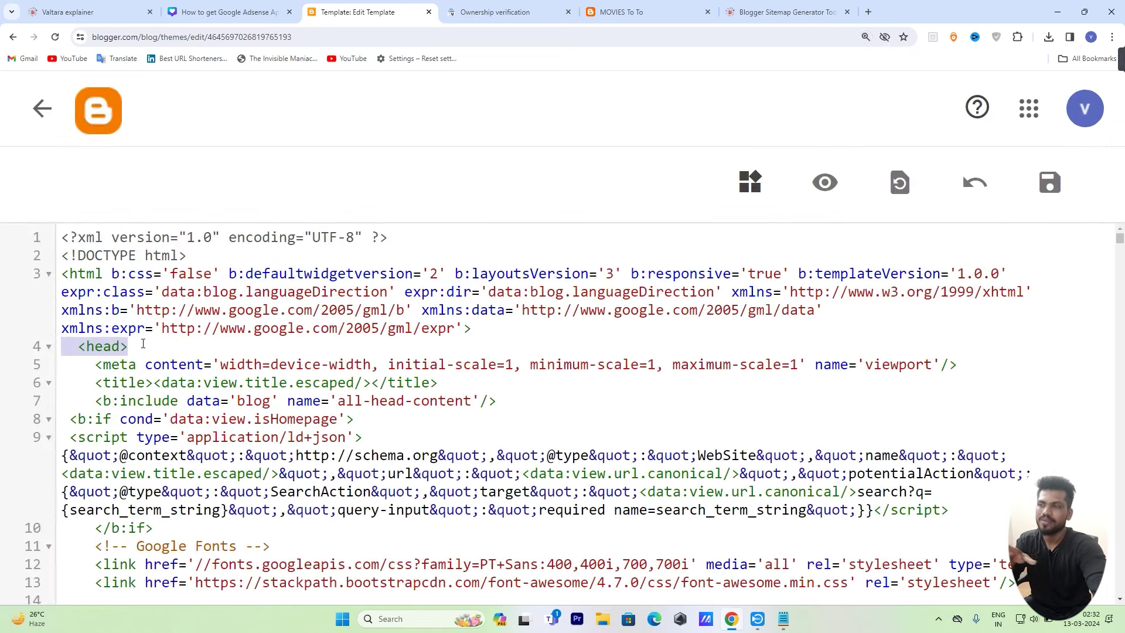
{"action": "left_click", "coordinate": [143, 344]}
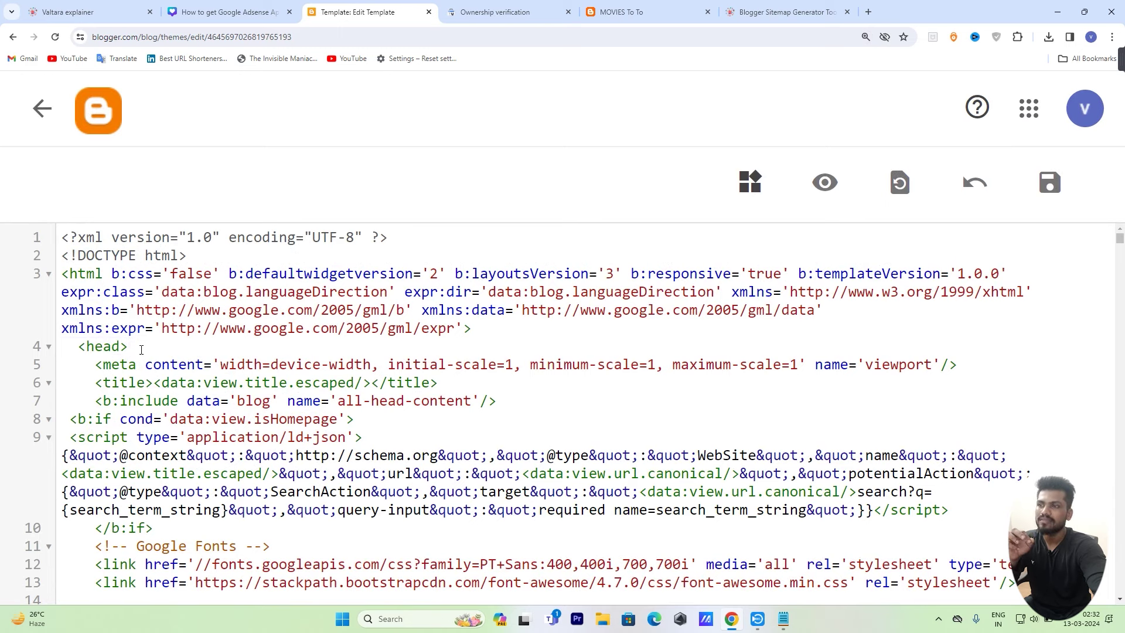
{"action": "left_click_drag", "start_coordinate": [141, 350], "coordinate": [75, 350]}
{"action": "left_click", "coordinate": [136, 345]}
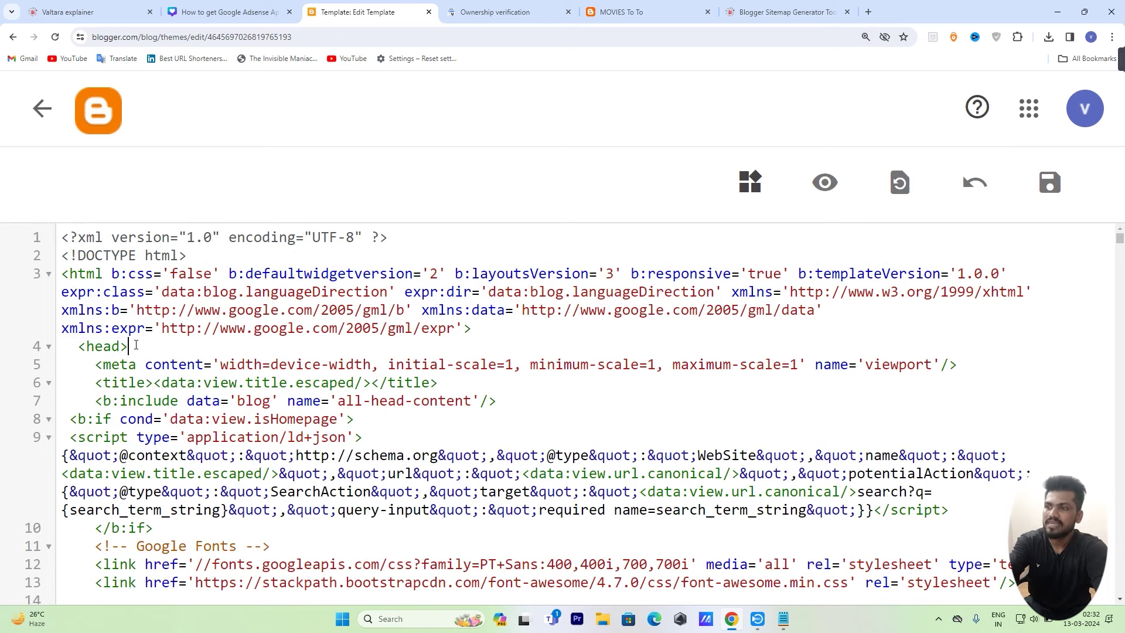
{"action": "key", "text": "Return"}
{"action": "key", "text": "Return"}
{"action": "key", "text": "Return"}
{"action": "key", "text": "Return"}
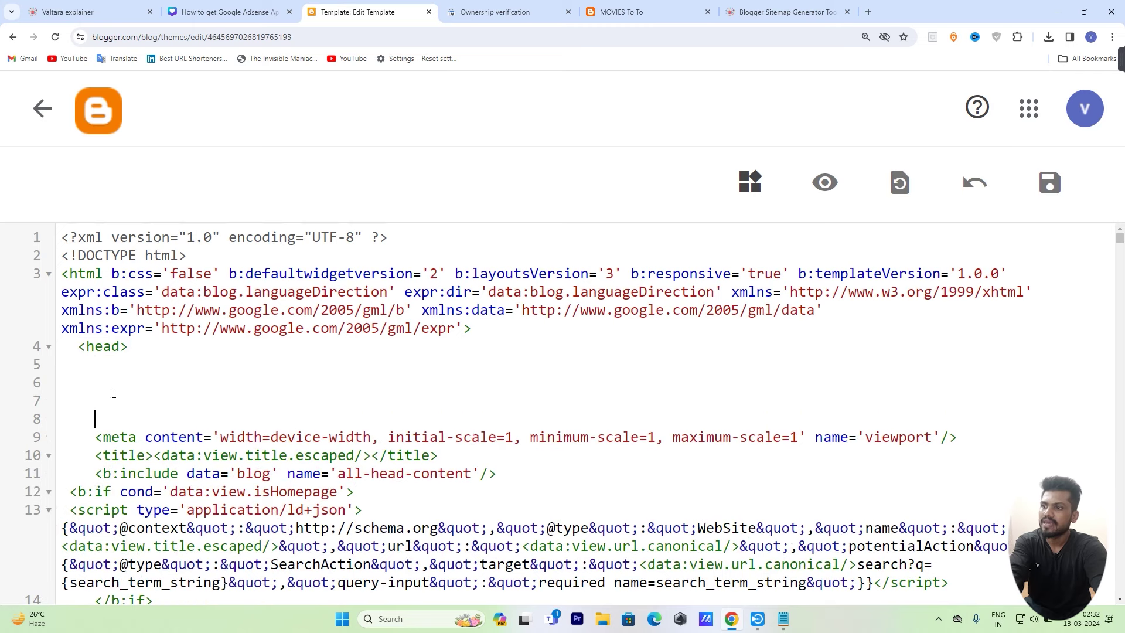
{"action": "right_click", "coordinate": [103, 383]}
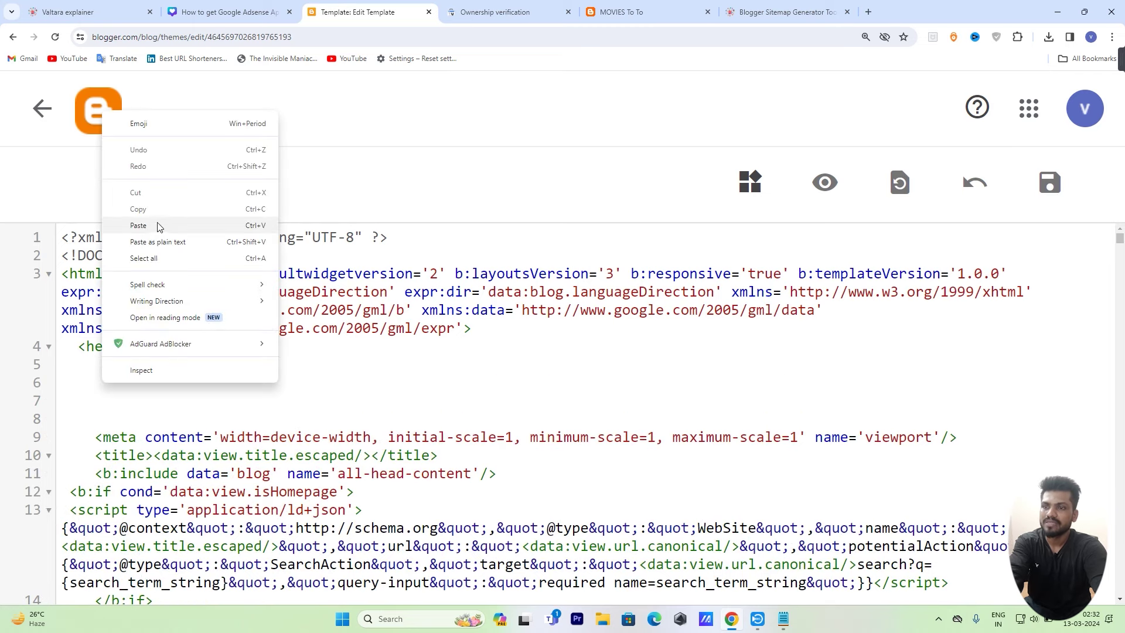
{"action": "left_click", "coordinate": [140, 228]}
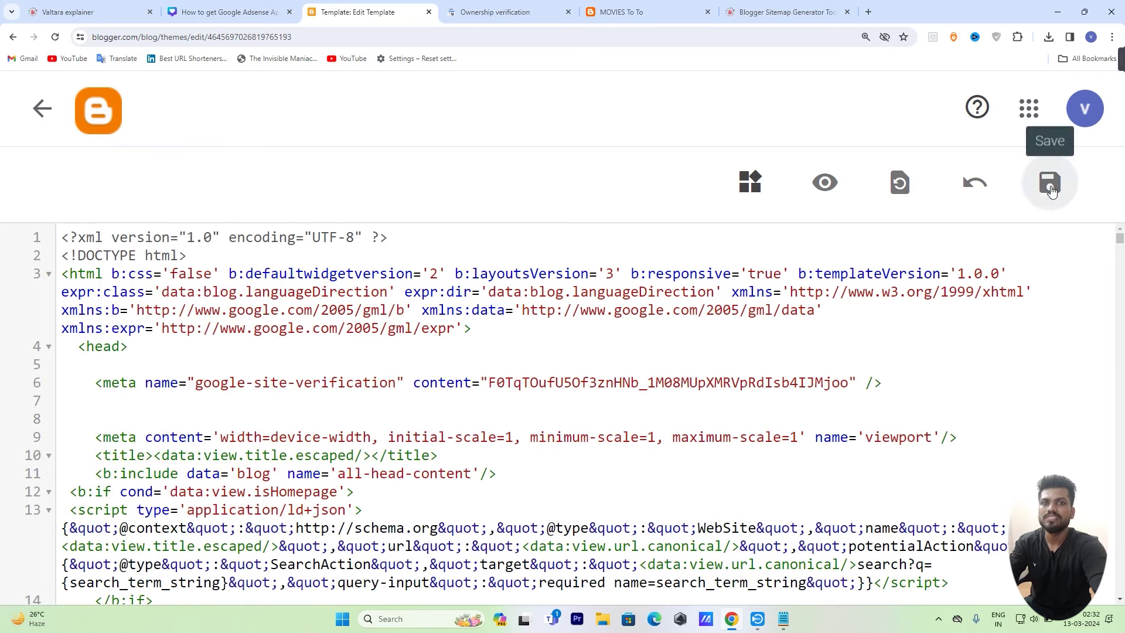
Step: Save the edited theme code and return to the blog's Theme page
{"action": "left_click", "coordinate": [1051, 185]}
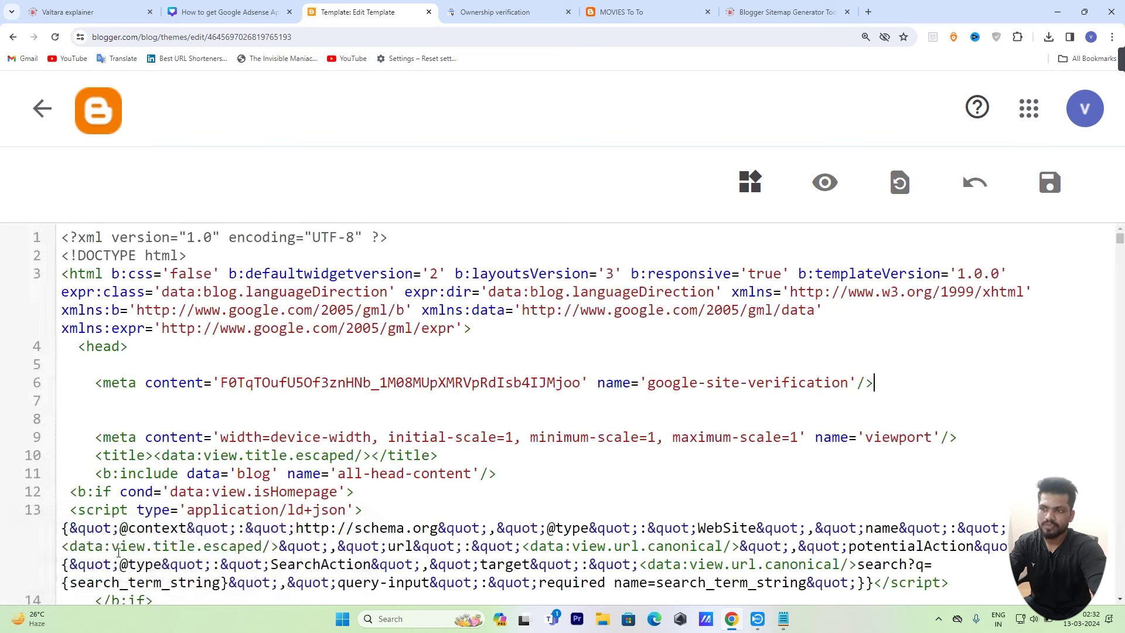
{"action": "key", "text": "ctrl+minus"}
{"action": "key", "text": "ctrl+minus"}
{"action": "key", "text": "ctrl+minus"}
{"action": "key", "text": "ctrl+minus"}
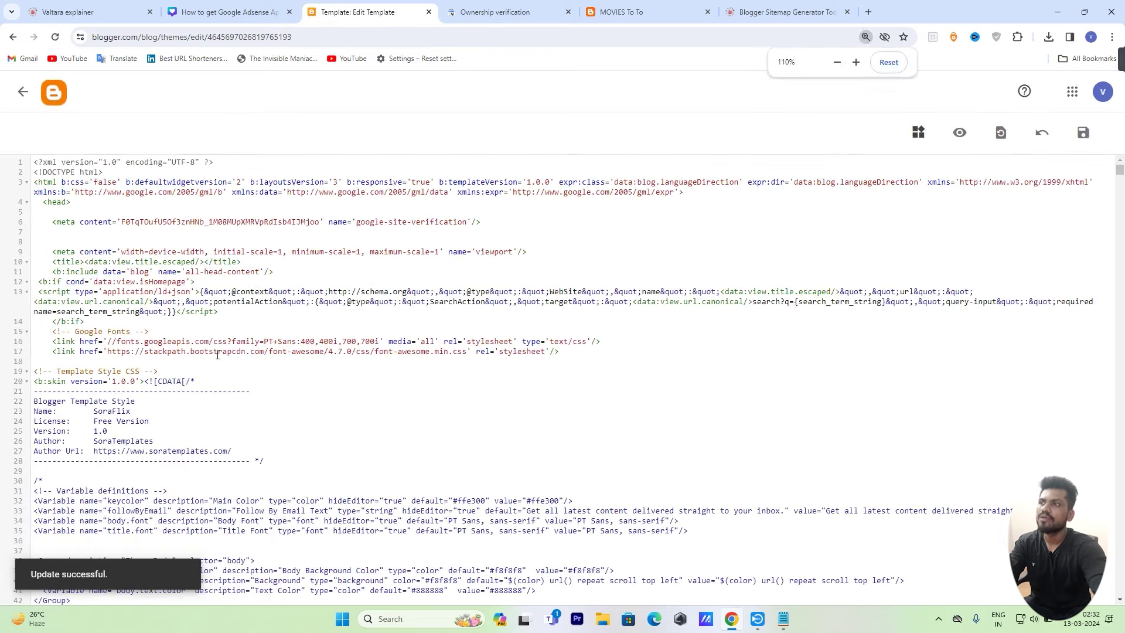
{"action": "left_click", "coordinate": [20, 103]}
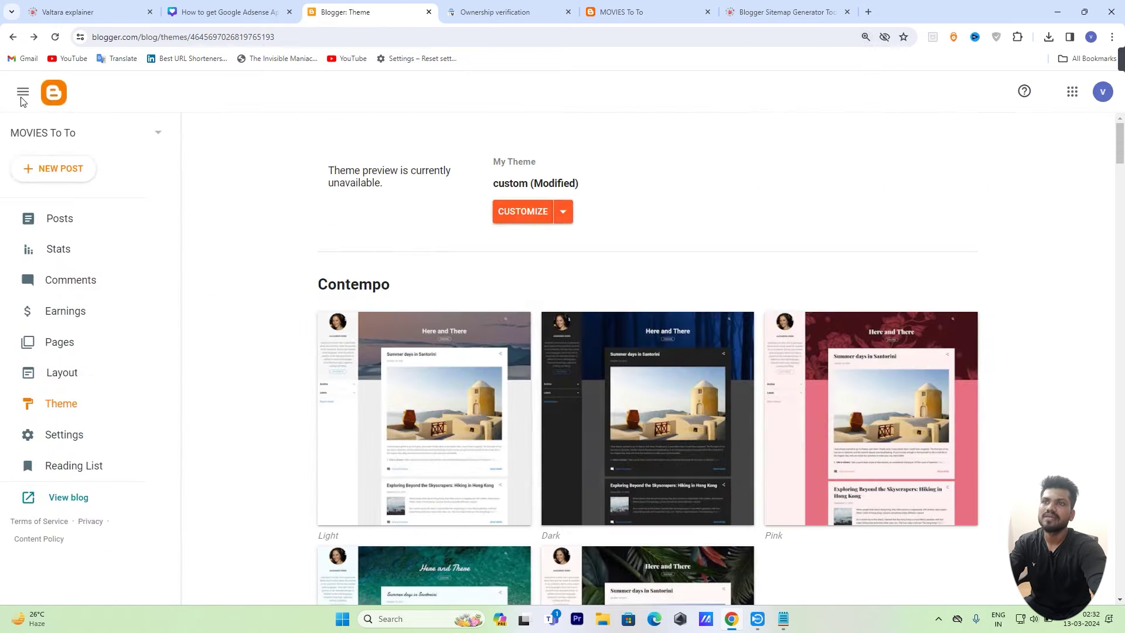
Step: Verify the blog's ownership in Search Console with the HTML tag method and briefly view the HTML file method
{"action": "left_click", "coordinate": [496, 12]}
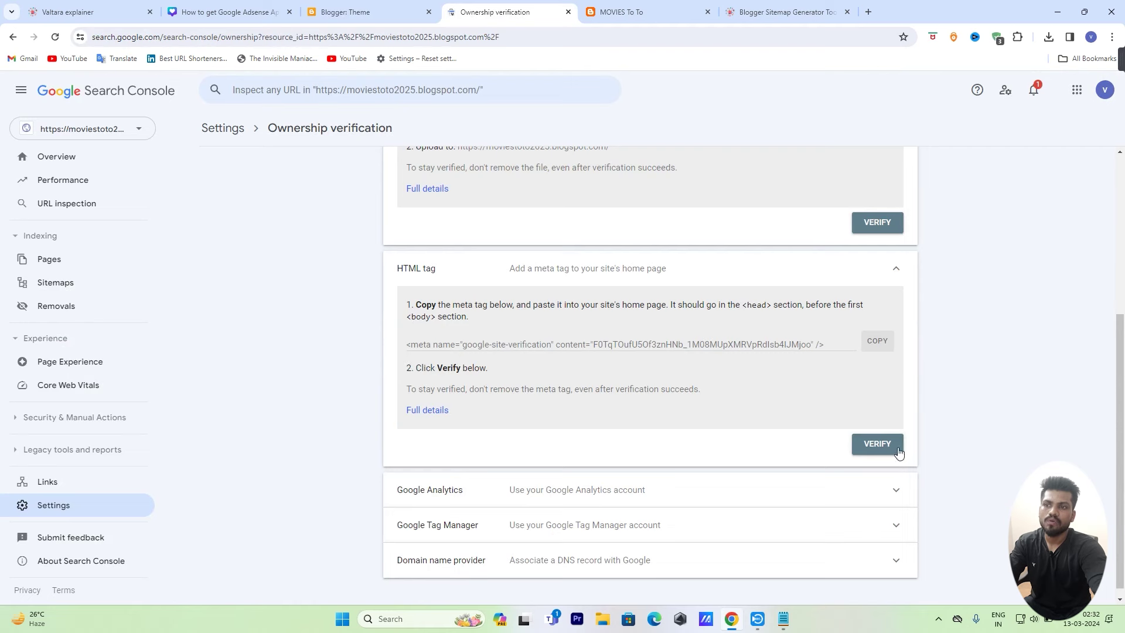
{"action": "scroll", "coordinate": [899, 454], "scroll_direction": "down", "scroll_amount": 1}
{"action": "left_click", "coordinate": [877, 433]}
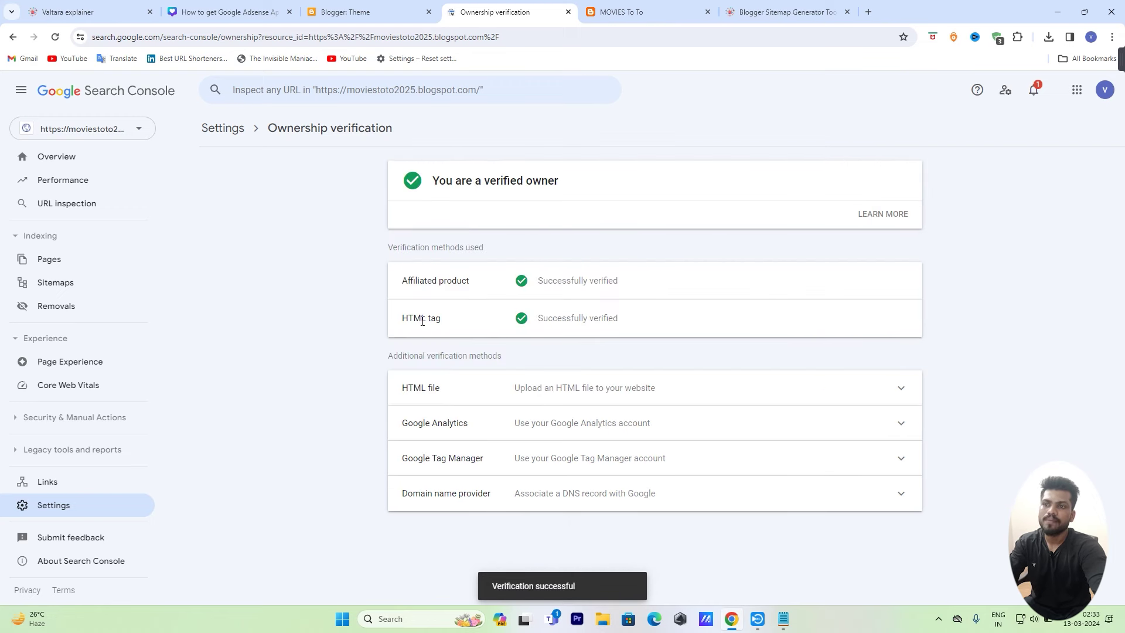
{"action": "triple_click", "coordinate": [420, 318]}
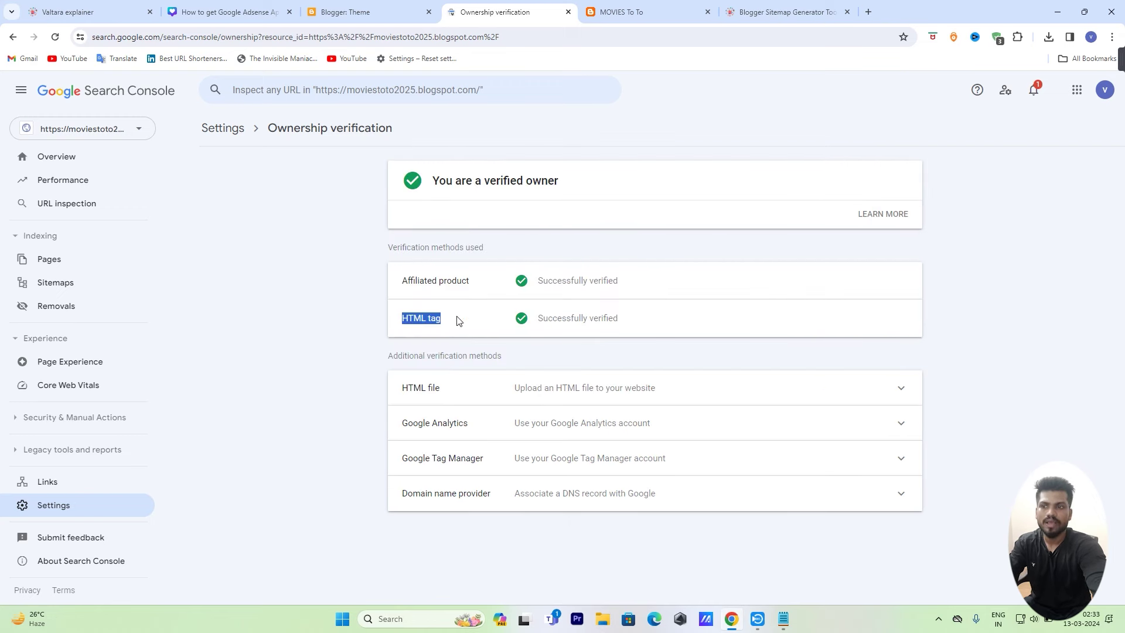
{"action": "left_click", "coordinate": [757, 401]}
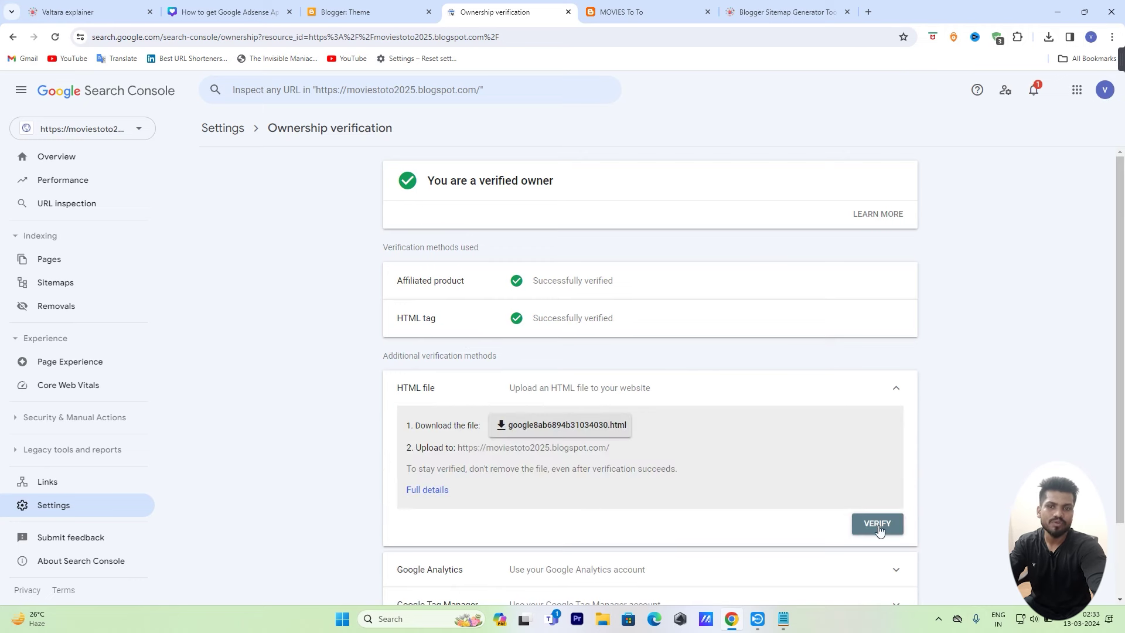
{"action": "left_click", "coordinate": [896, 388]}
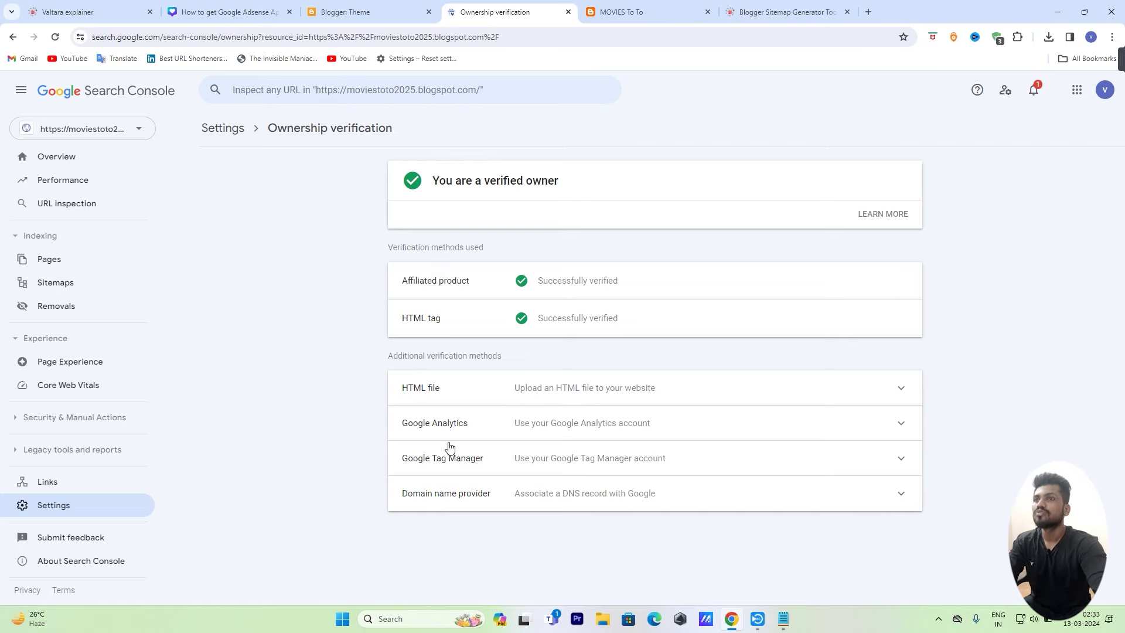
Step: Close the Search Console page and open the blog's settings in Blogger
{"action": "left_click", "coordinate": [569, 12]}
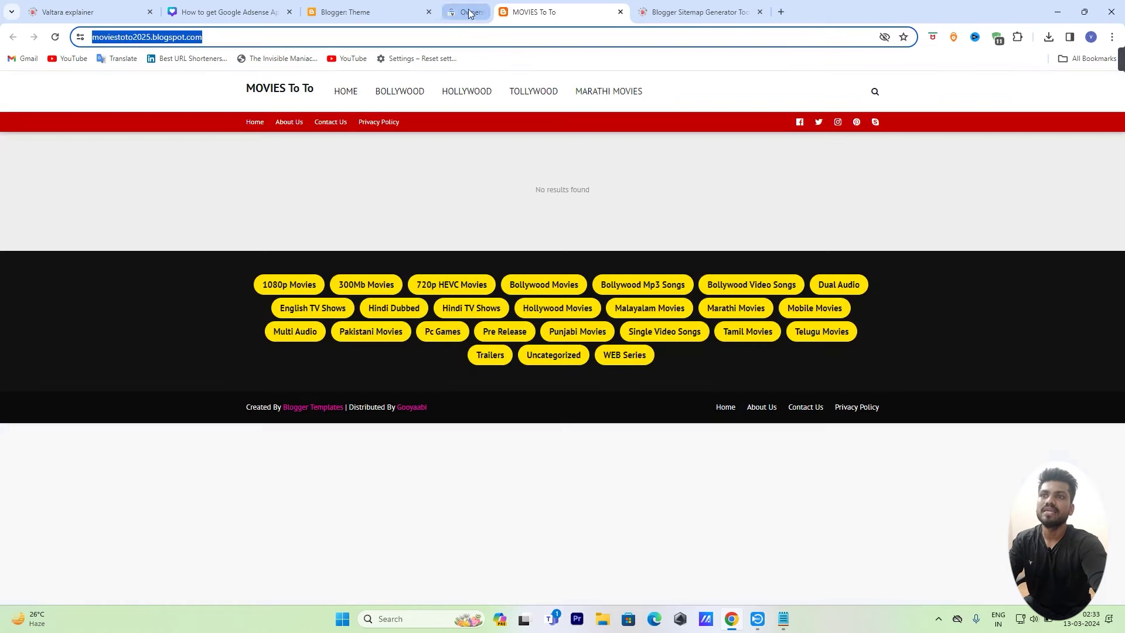
{"action": "left_click", "coordinate": [369, 12]}
{"action": "left_click", "coordinate": [63, 435]}
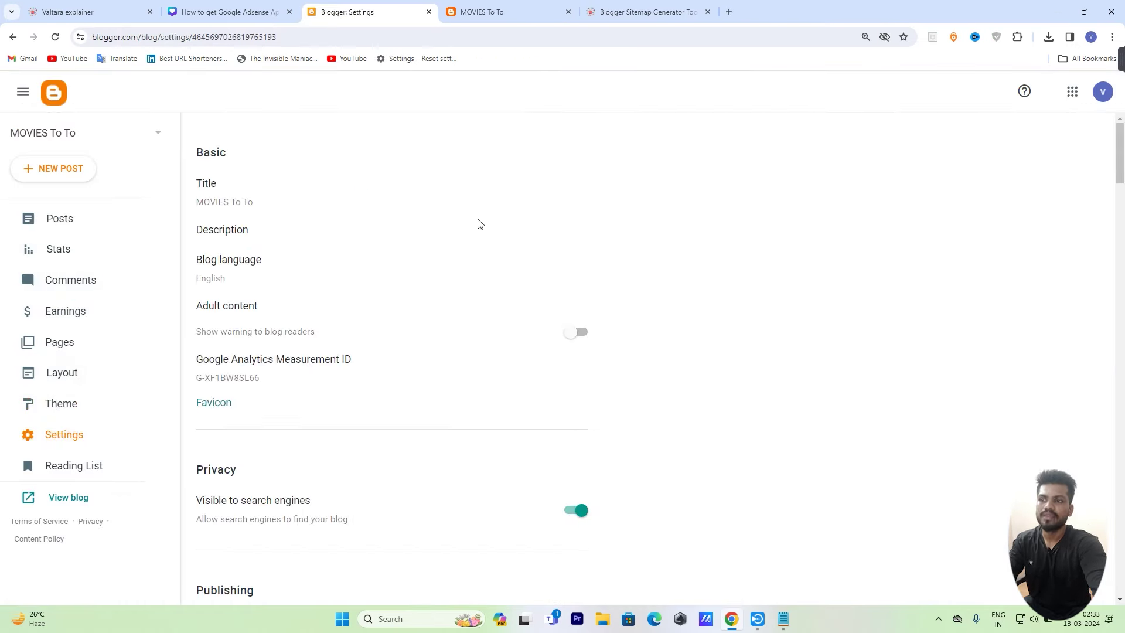
{"action": "scroll", "coordinate": [477, 221], "scroll_direction": "down", "scroll_amount": 5}
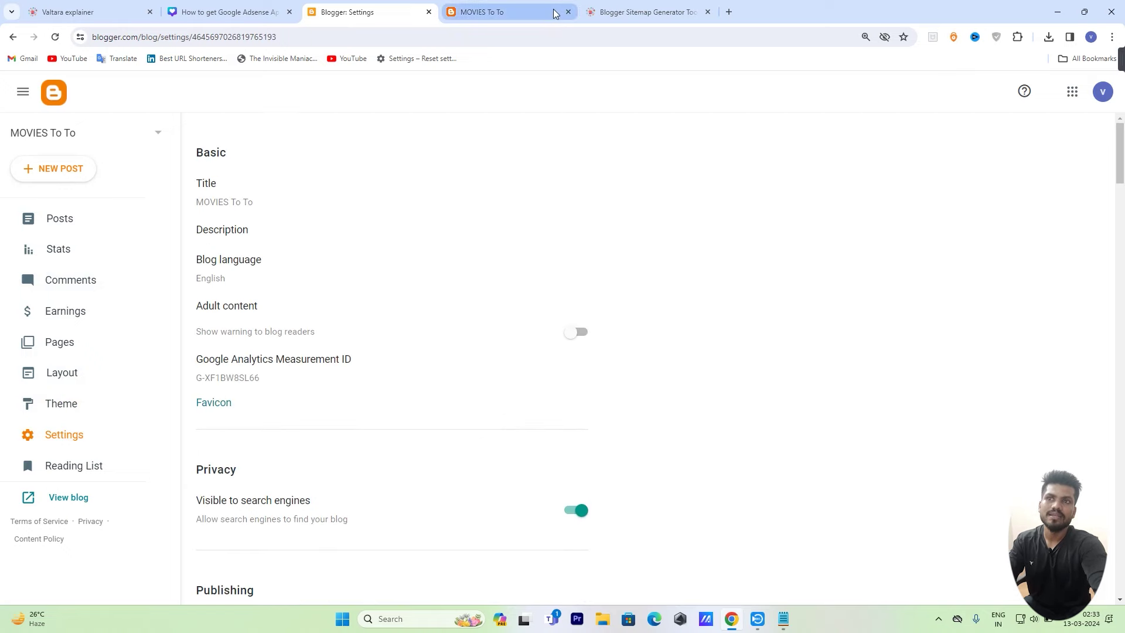
{"action": "left_click", "coordinate": [553, 9]}
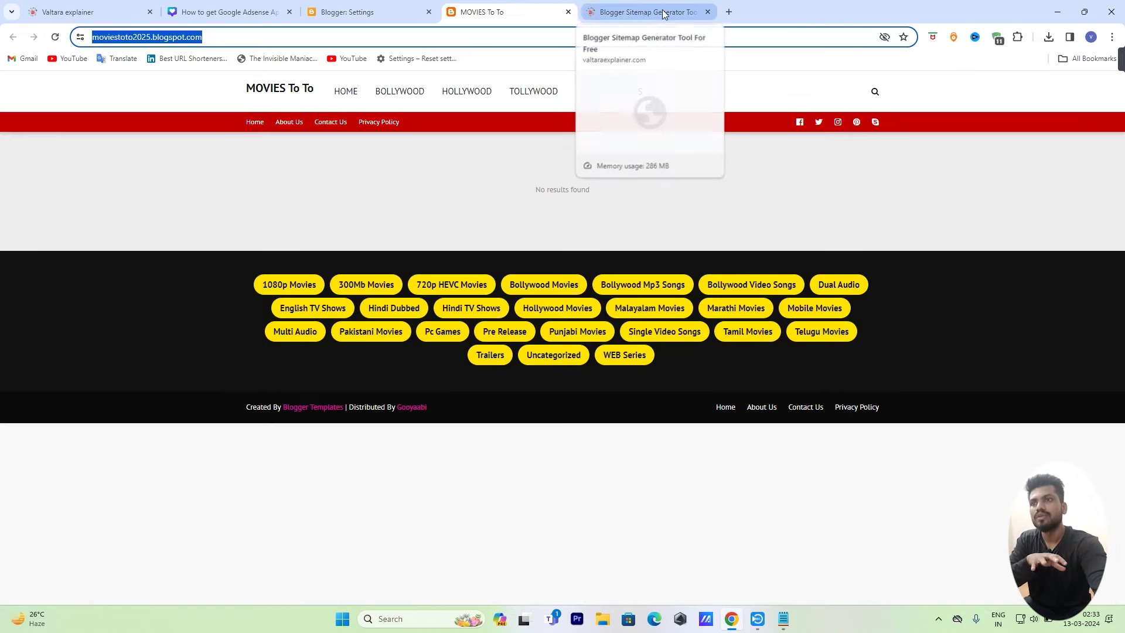
{"action": "left_click", "coordinate": [366, 12]}
{"action": "scroll", "coordinate": [439, 396], "scroll_direction": "down", "scroll_amount": 3}
{"action": "scroll", "coordinate": [442, 398], "scroll_direction": "up", "scroll_amount": 3}
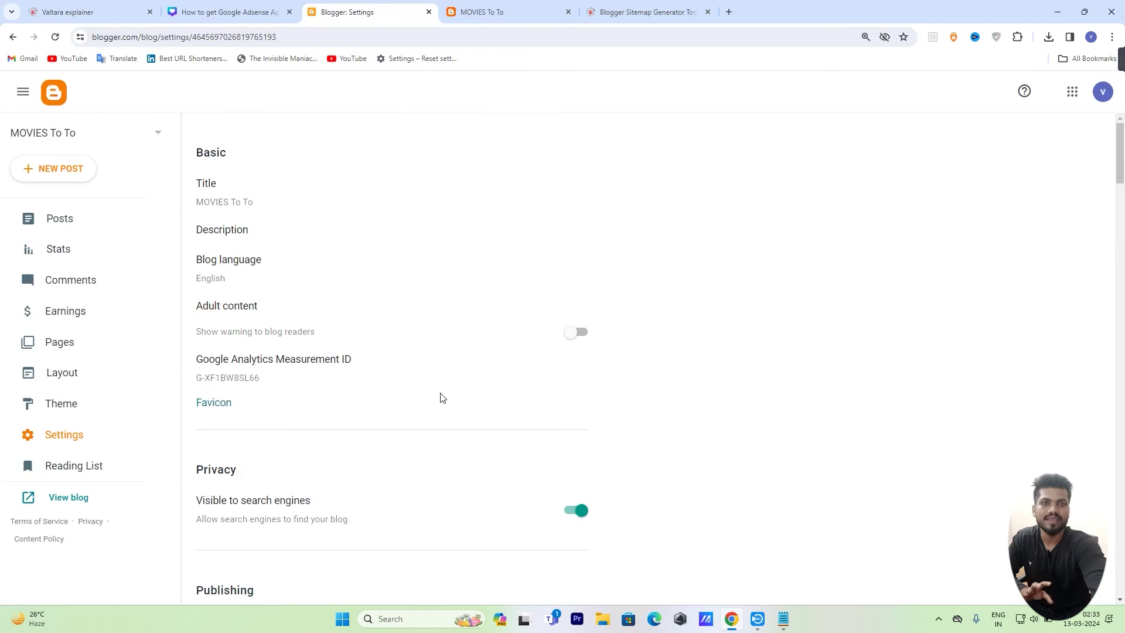